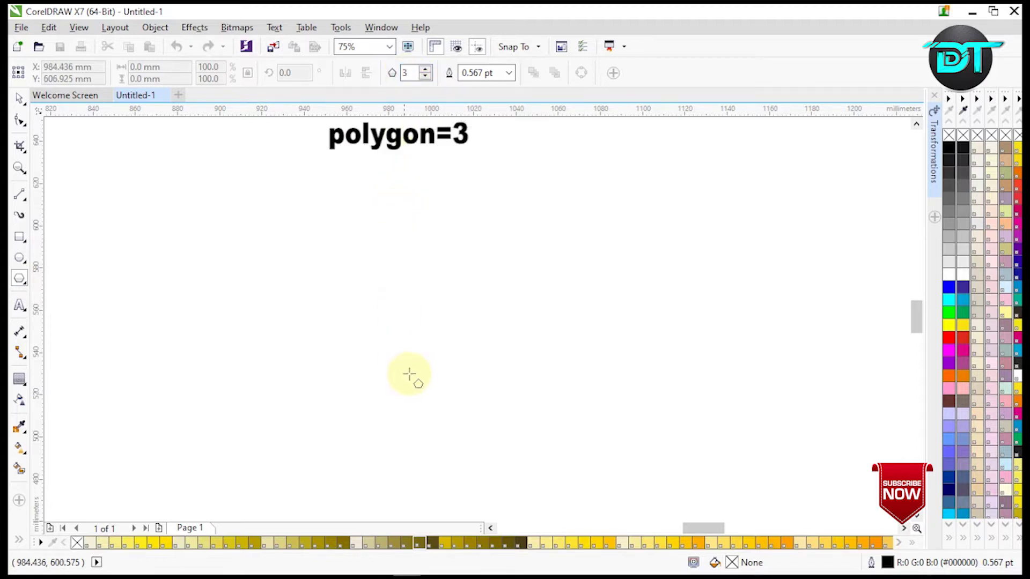
# Step: Draw an upright three-sided polygon about 134 mm wide and 116 mm high with a 2.0 pt outline
pyautogui.moveTo(444, 314)
pyautogui.mouseDown()
pyautogui.moveTo(607, 397)
pyautogui.moveTo(590, 400)
pyautogui.mouseUp()
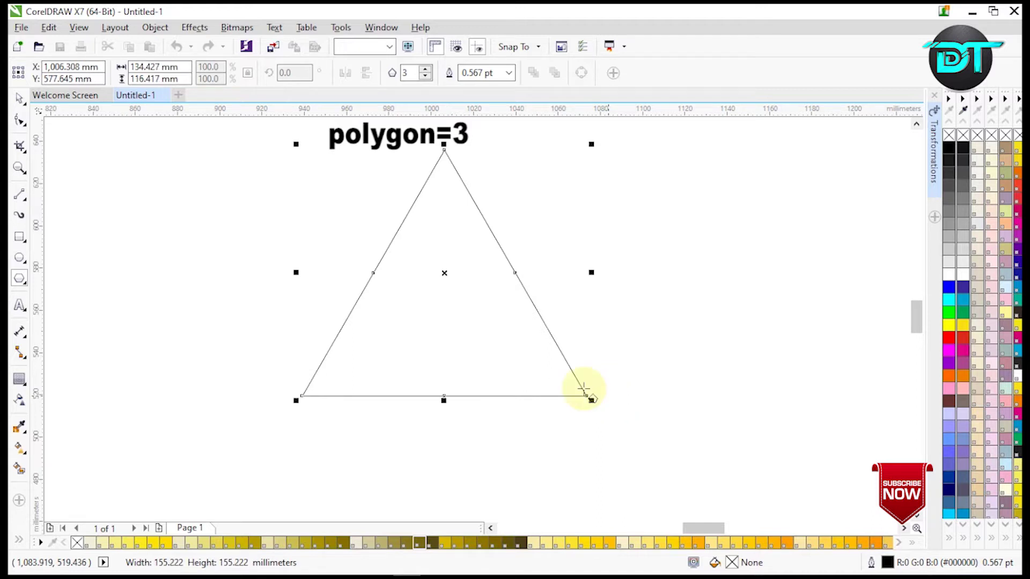
pyautogui.click(509, 74)
pyautogui.click(494, 161)
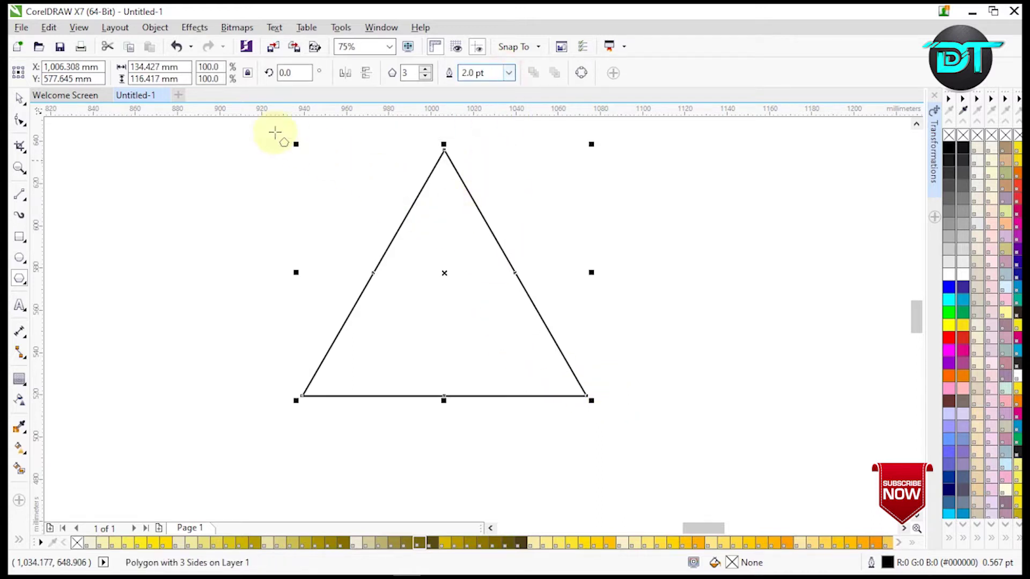
# Step: Scale the triangle proportionally to a height of 100 mm and move it about 17 mm straight down
pyautogui.click(163, 80)
pyautogui.press('BackSpace')
pyautogui.press('BackSpace')
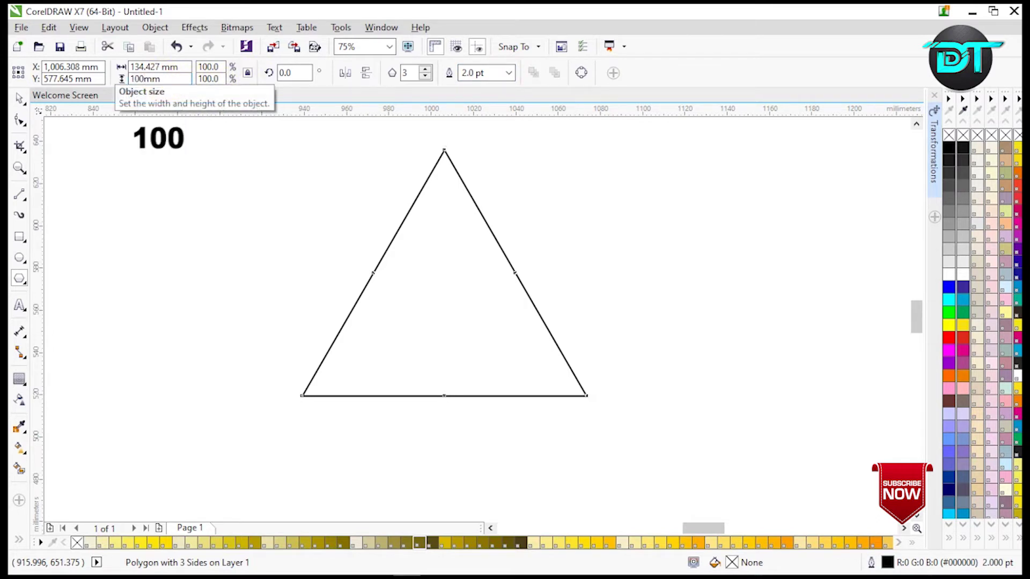
pyautogui.write('100')
pyautogui.press('Return')
pyautogui.moveTo(444, 273); pyautogui.dragTo(443, 309)
# Step: Draw two straight guide lines, from the apex to the base's midpoint and from the lower-left corner to the opposite side's midpoint
pyautogui.click(20, 196)
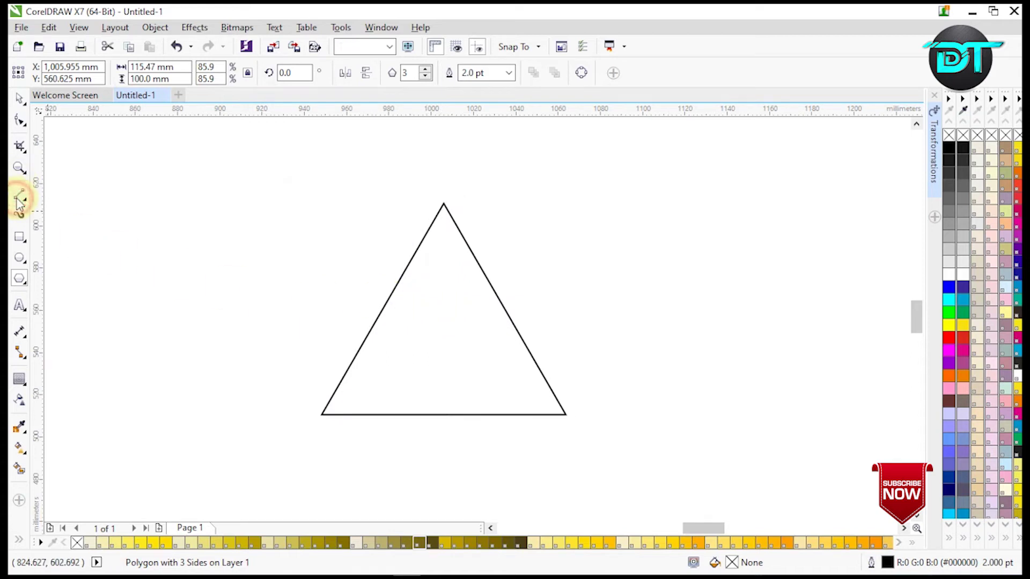
pyautogui.moveTo(443, 207); pyautogui.dragTo(451, 285)
pyautogui.hotkey('ctrl', 'z')
pyautogui.press('shift')
pyautogui.click(443, 204)
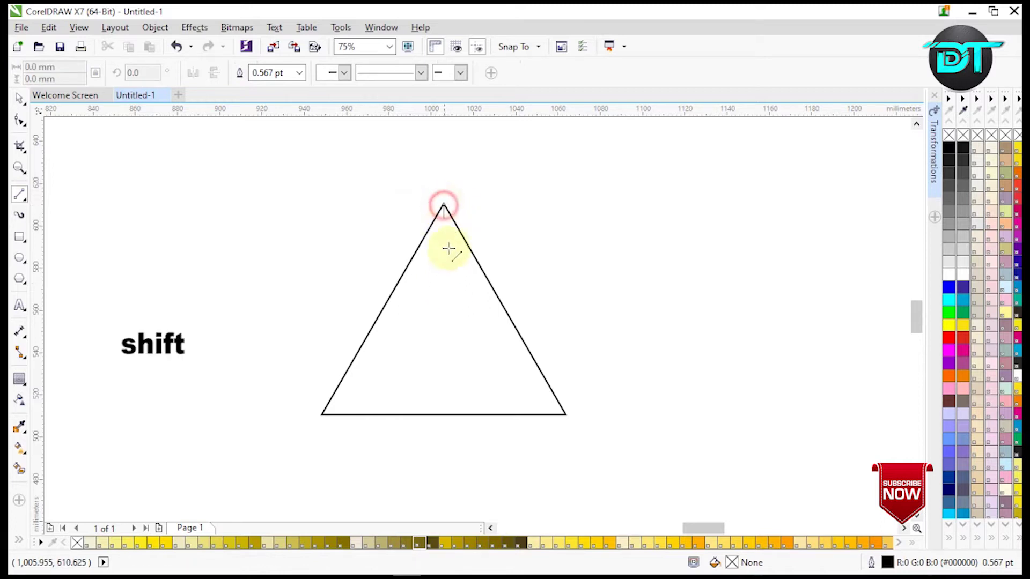
pyautogui.click(443, 414)
pyautogui.click(323, 414)
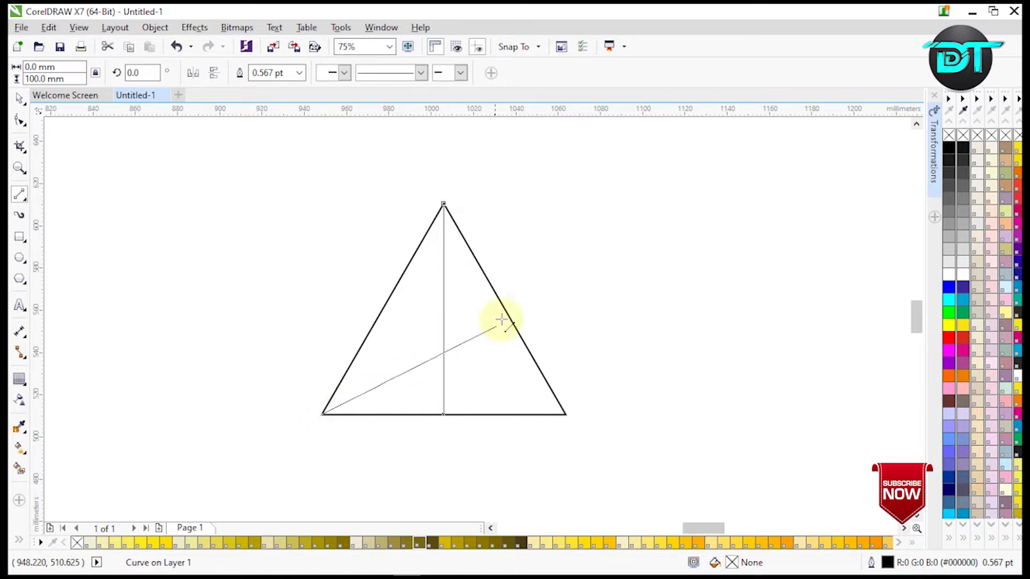
pyautogui.click(509, 305)
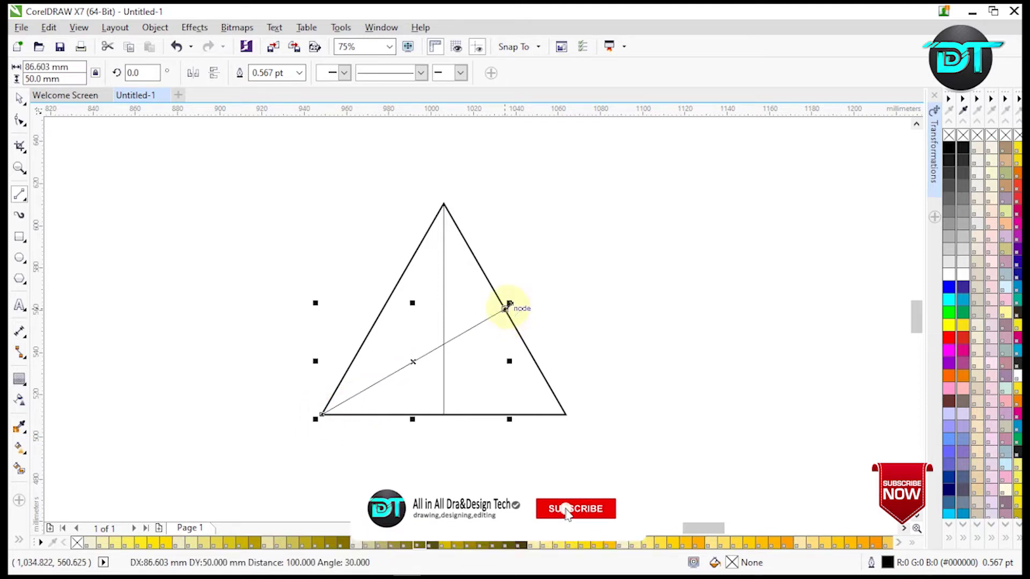
# Step: Draw a horizontal line about 32 mm long rightward from the guides' crossing point, and delete the two guide lines
pyautogui.click(443, 344)
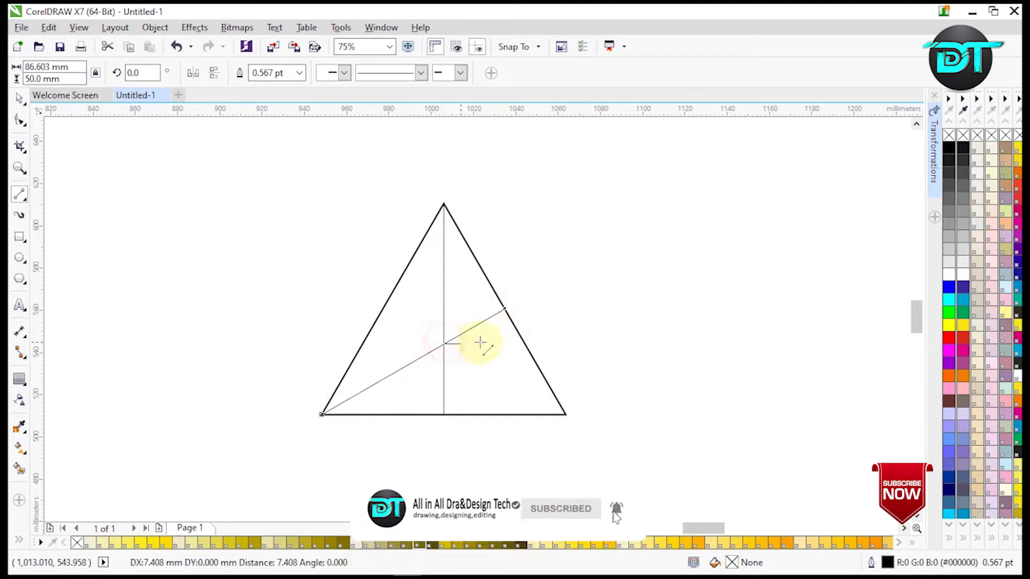
pyautogui.click(511, 343)
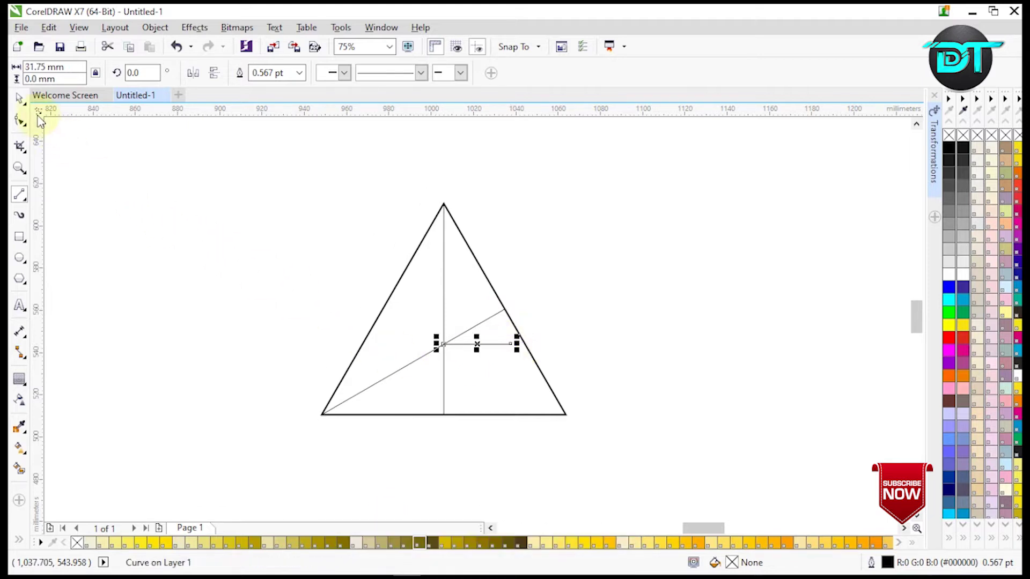
pyautogui.click(20, 101)
pyautogui.click(101, 99)
pyautogui.click(443, 291)
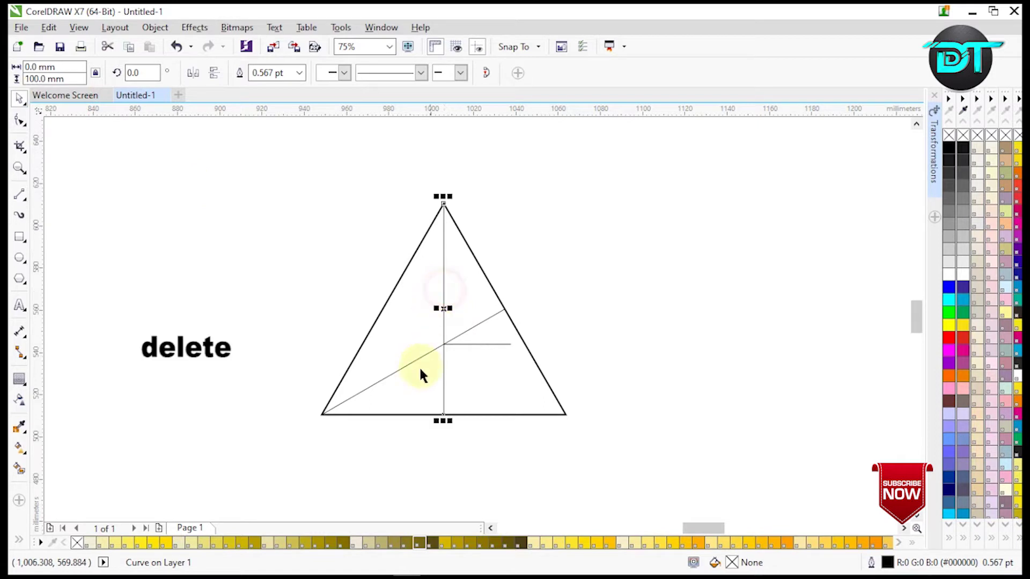
pyautogui.keyDown('shift'); pyautogui.click(414, 367); pyautogui.keyUp('shift')
pyautogui.press('Delete')
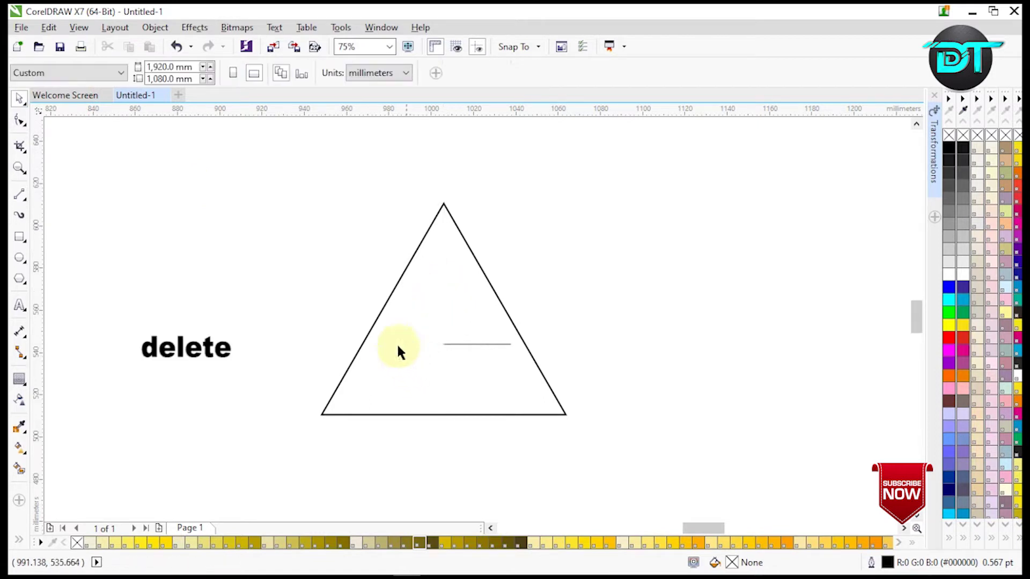
# Step: Add a one-step outside contour to the triangle with an offset of 12.2 mm
pyautogui.click(377, 320)
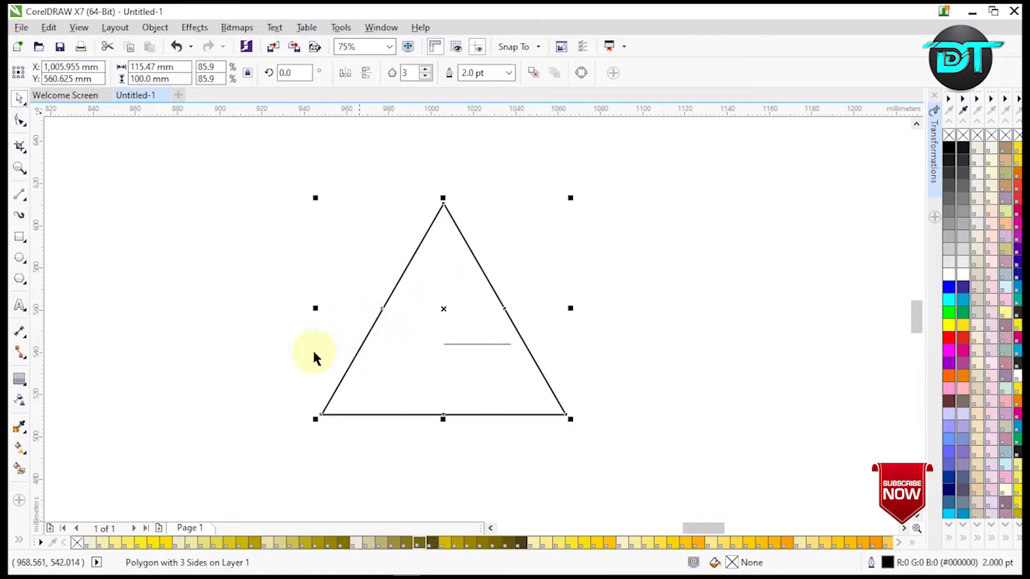
pyautogui.click(20, 380)
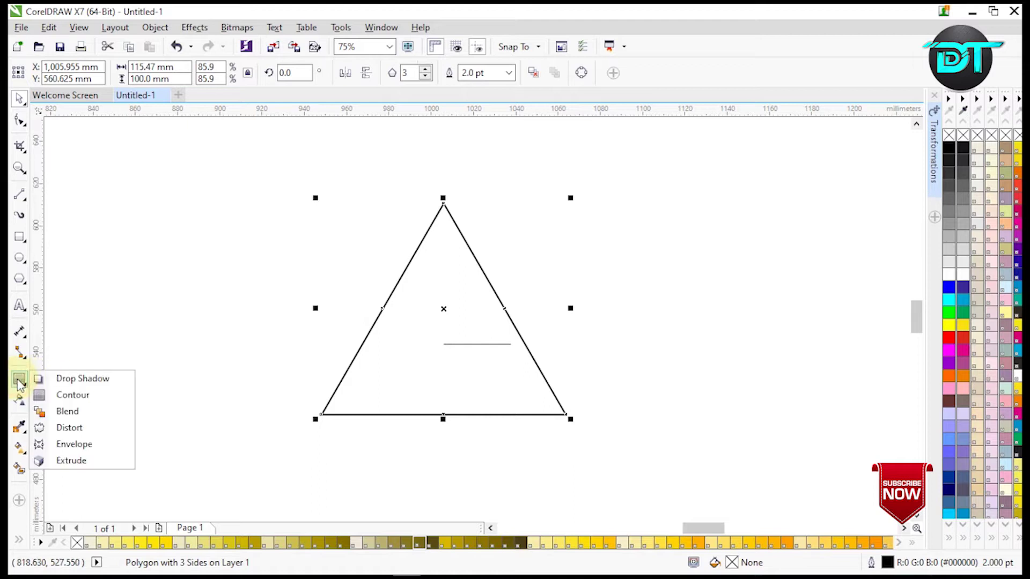
pyautogui.click(47, 394)
pyautogui.moveTo(466, 424); pyautogui.dragTo(489, 448)
pyautogui.doubleClick(259, 73)
pyautogui.write('12.2mm')
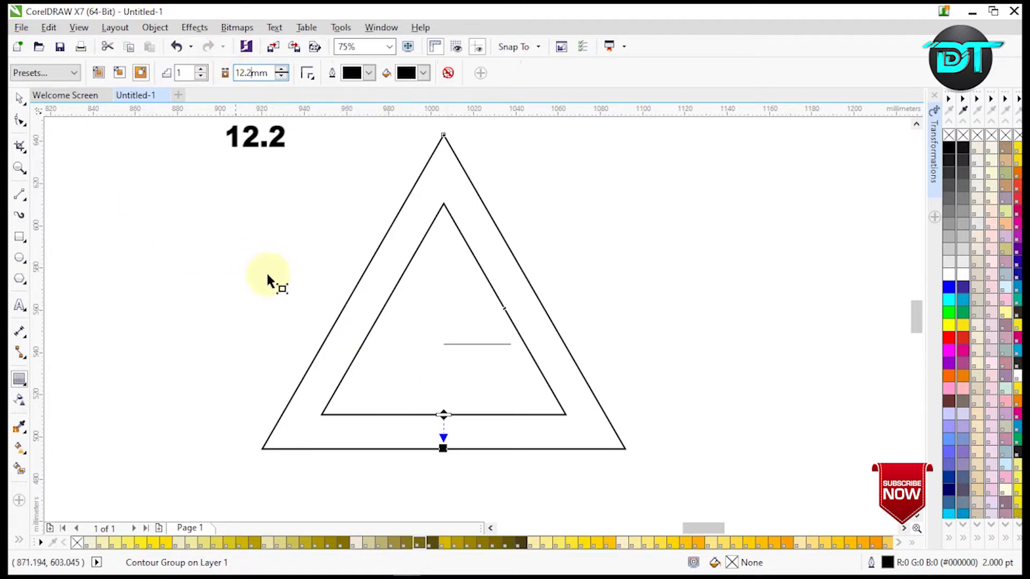
pyautogui.press('Return')
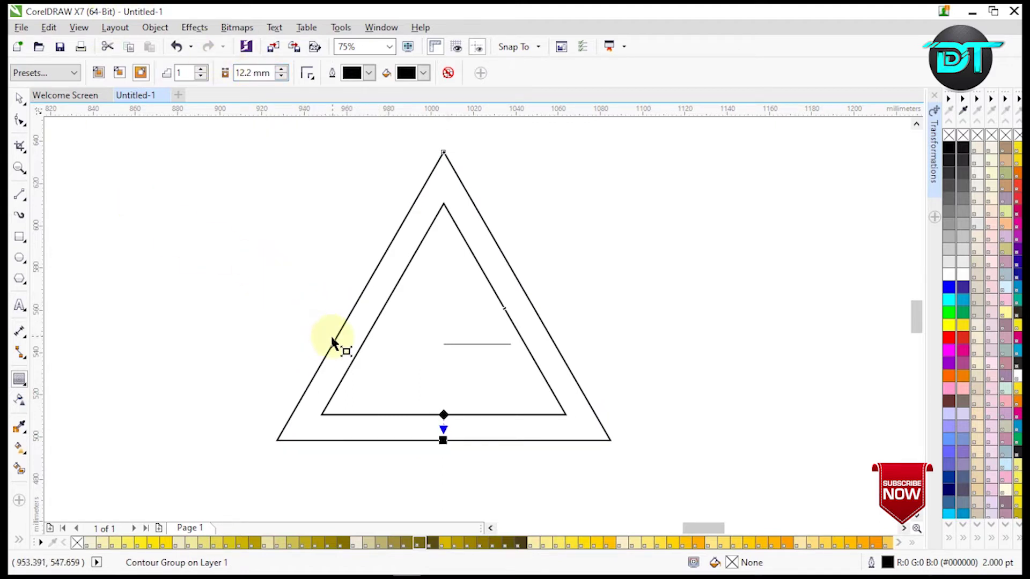
# Step: Break the contour group apart into separate inner and outer triangles
pyautogui.rightClick(334, 341)
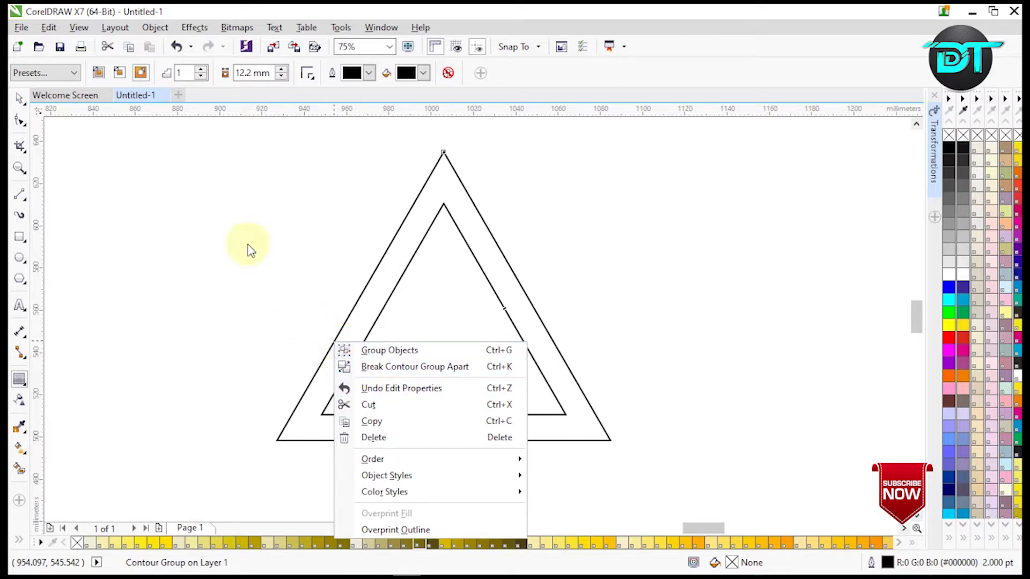
pyautogui.click(154, 30)
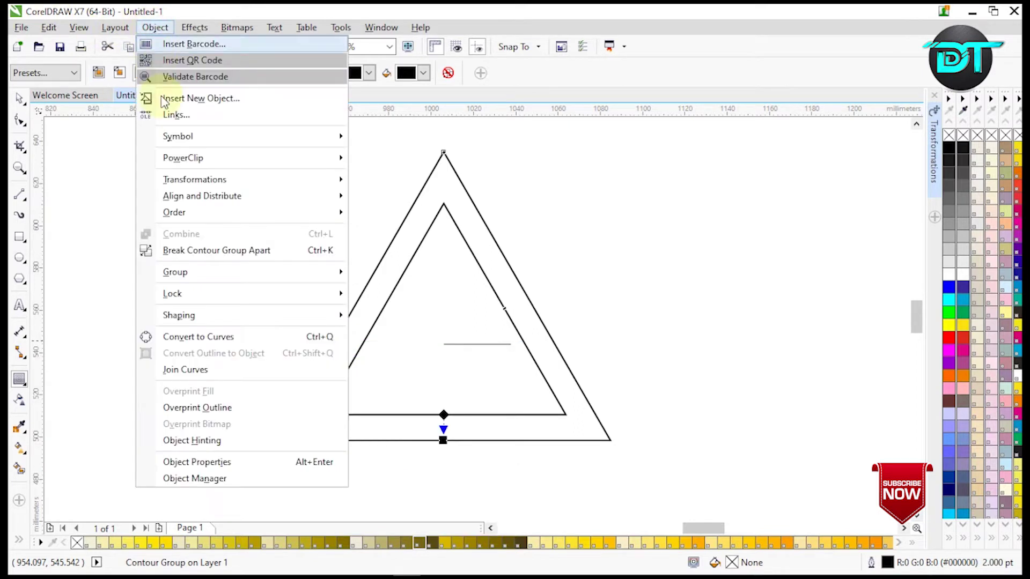
pyautogui.click(200, 251)
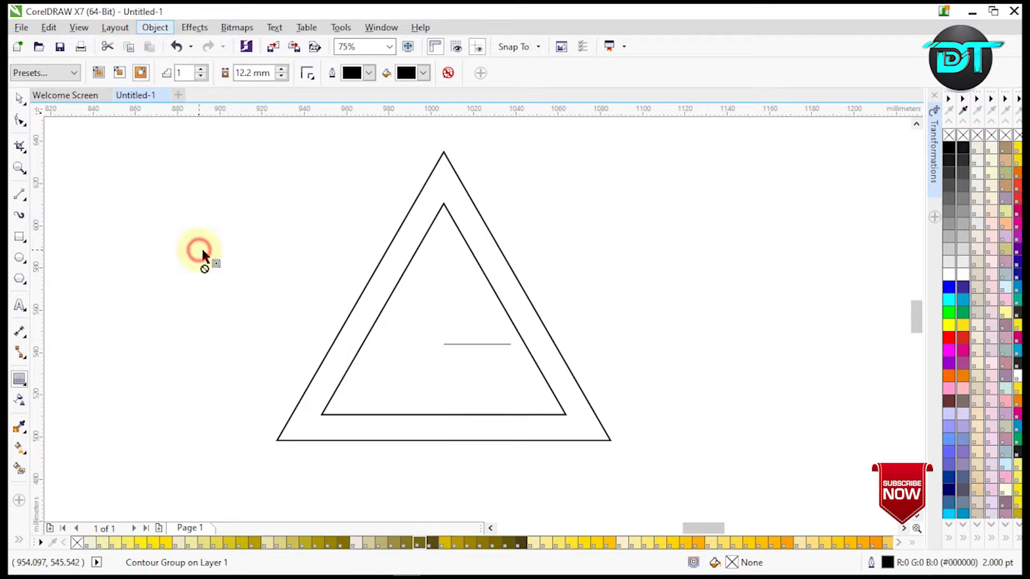
# Step: Move the inner triangle's rotation center to the left end of the short horizontal line
pyautogui.click(20, 99)
pyautogui.click(383, 331)
pyautogui.click(202, 290)
pyautogui.click(417, 307)
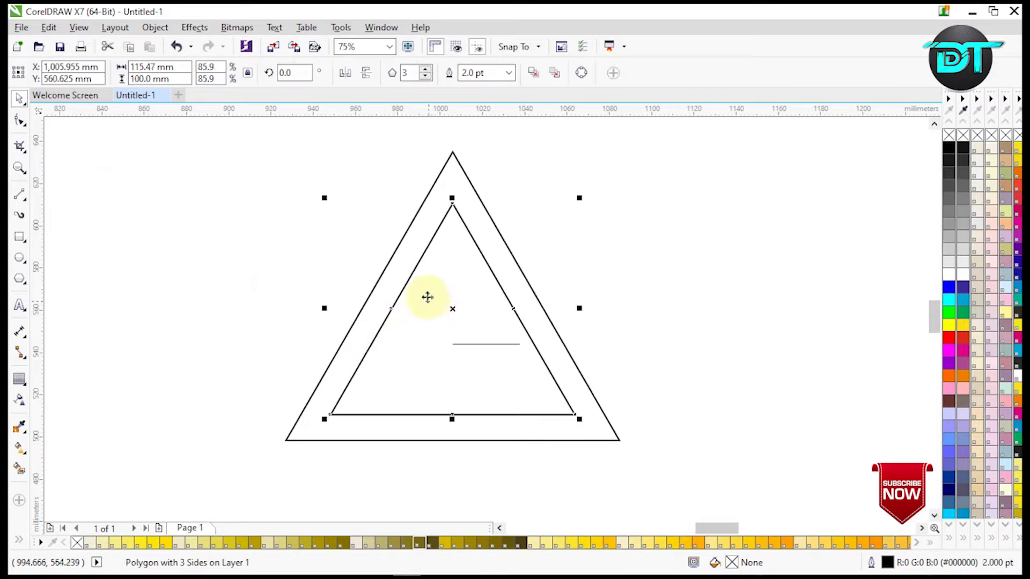
pyautogui.click(453, 309)
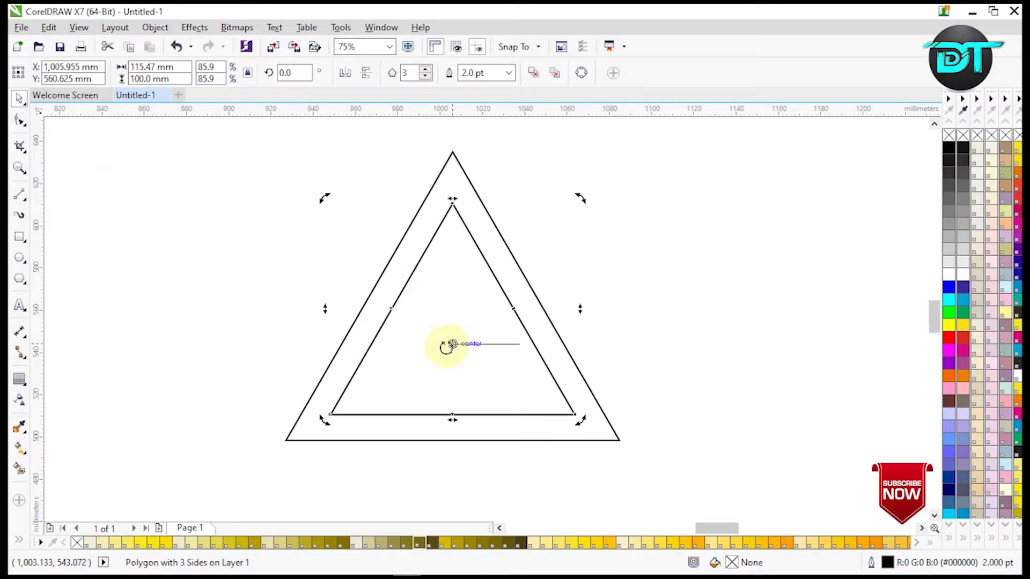
# Step: Create 3 copies of the inner triangle rotated by 30 degrees each with the Rotate transformation
pyautogui.click(381, 27)
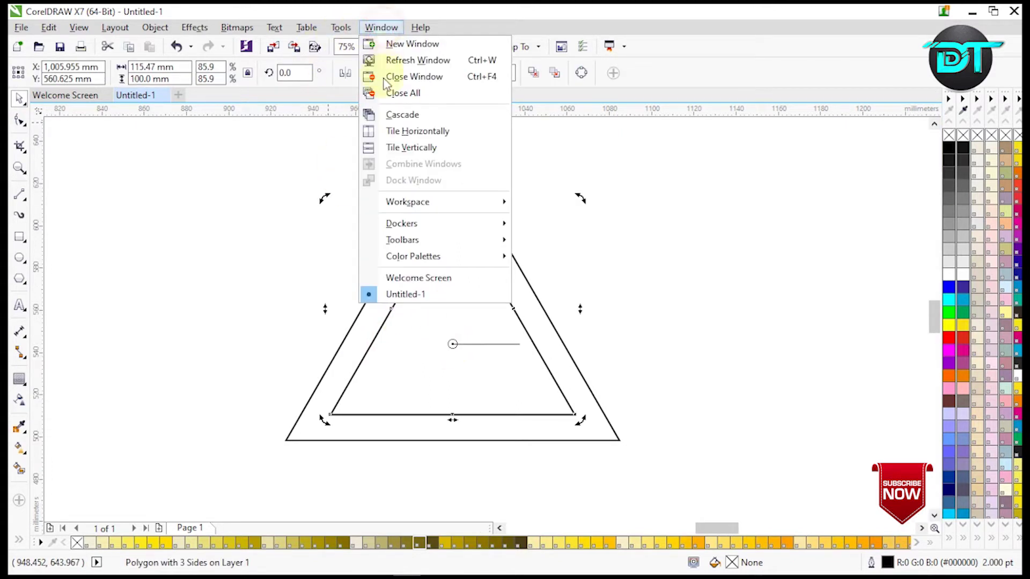
pyautogui.moveTo(401, 228)
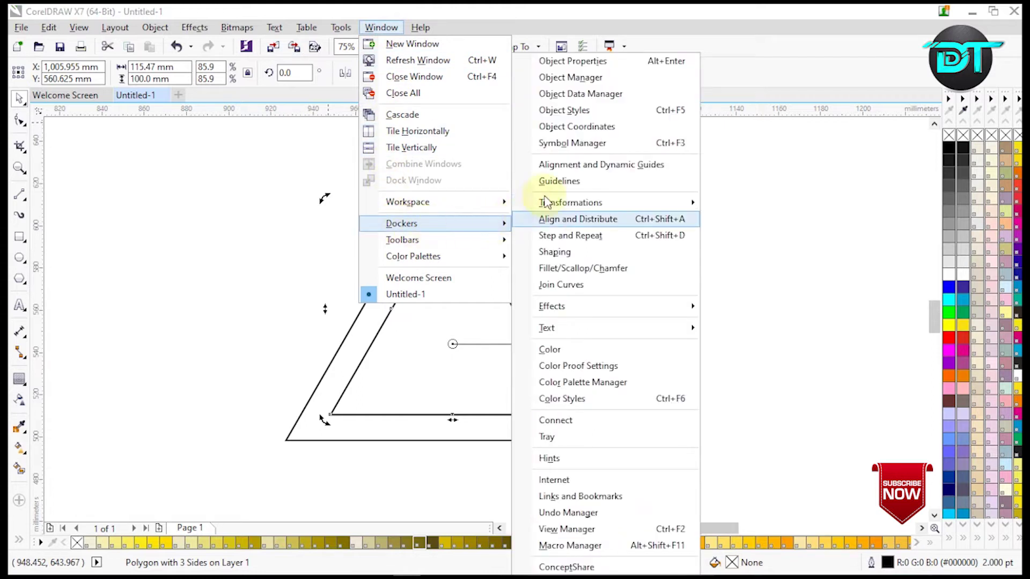
pyautogui.moveTo(546, 207)
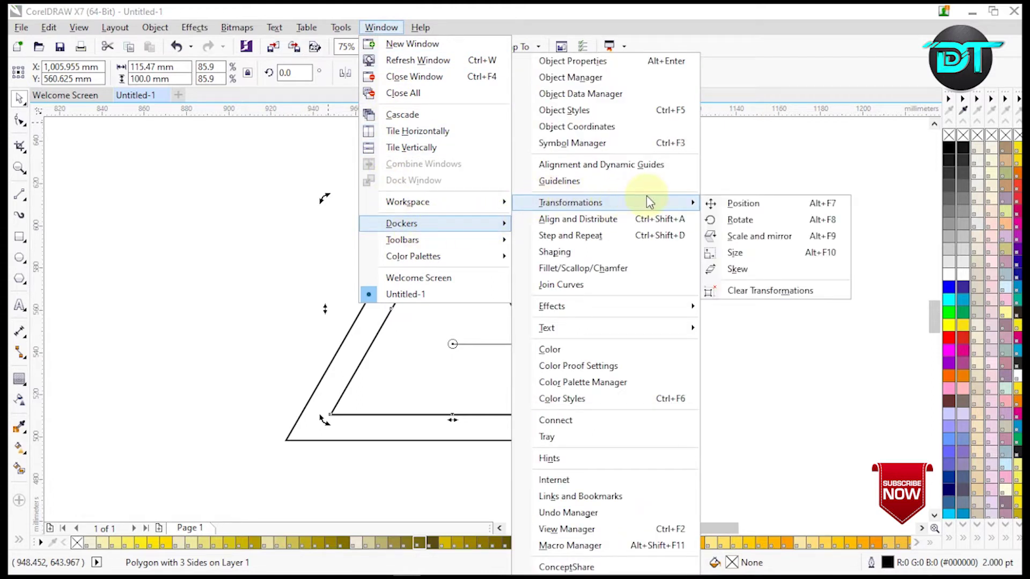
pyautogui.click(731, 219)
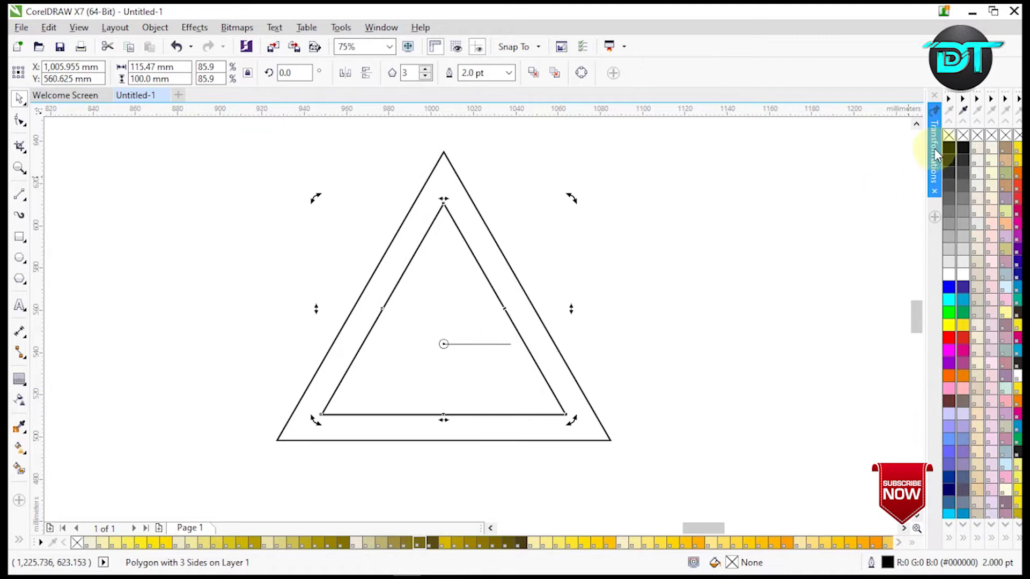
pyautogui.click(935, 156)
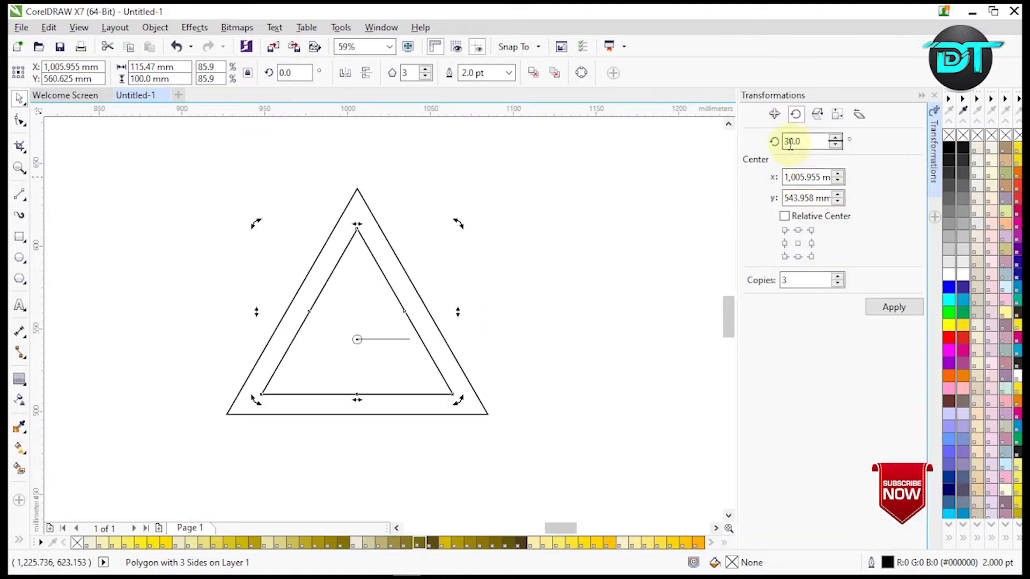
pyautogui.press('BackSpace')
pyautogui.press('BackSpace')
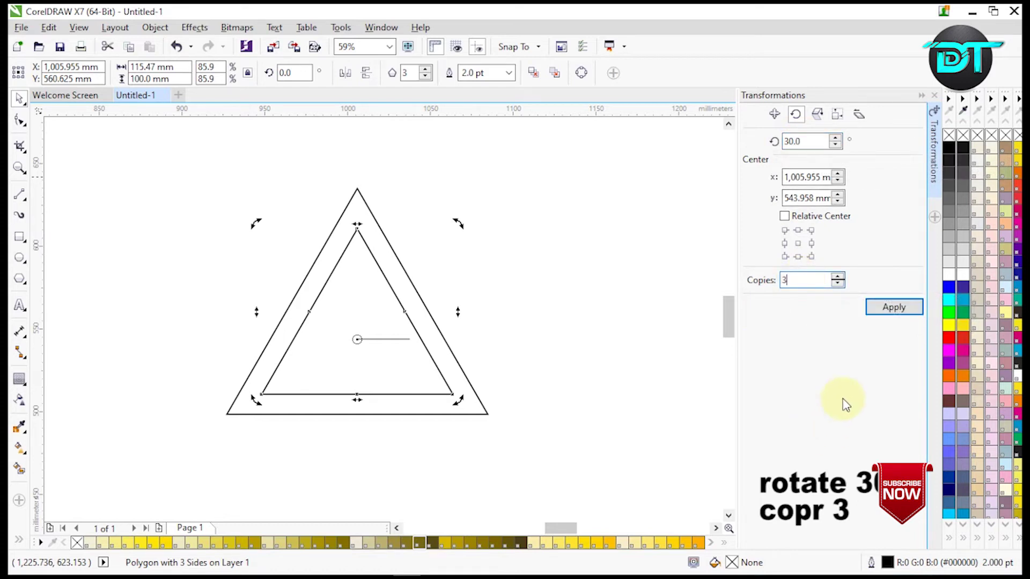
pyautogui.click(889, 310)
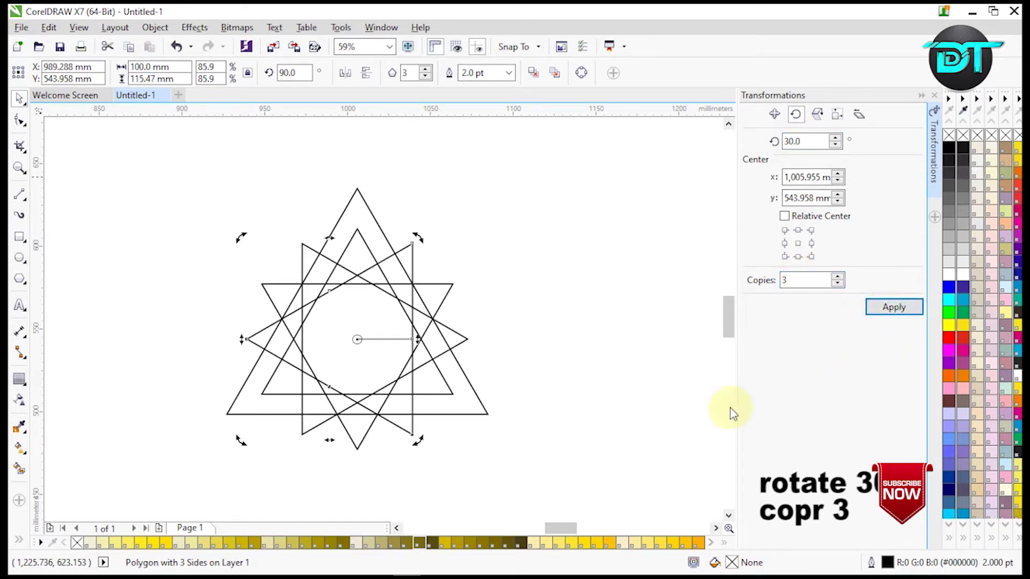
# Step: Move the outer triangle's rotation center to the left end of the short horizontal line
pyautogui.click(467, 380)
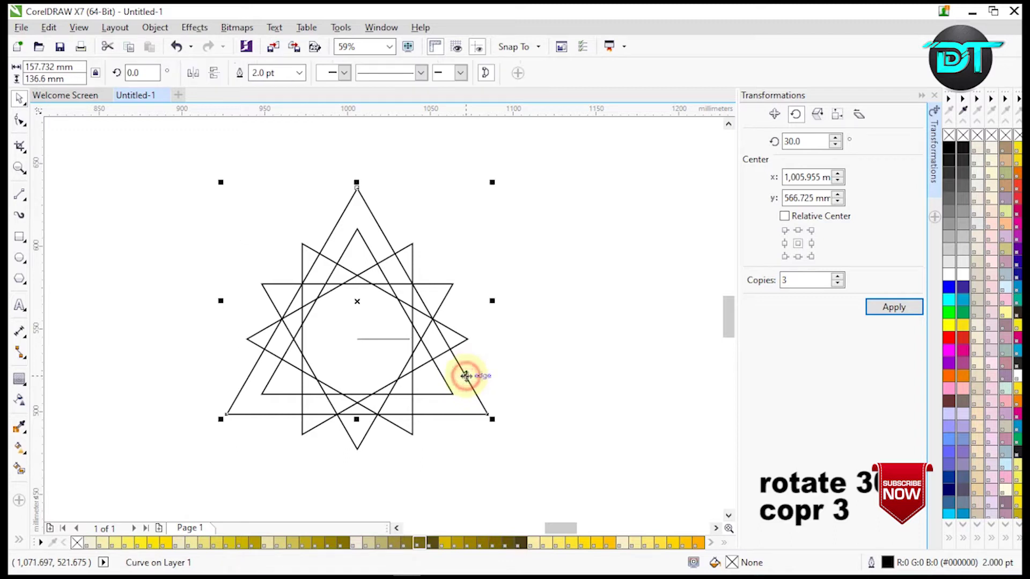
pyautogui.click(358, 303)
pyautogui.moveTo(358, 302); pyautogui.dragTo(360, 331)
pyautogui.click(357, 339)
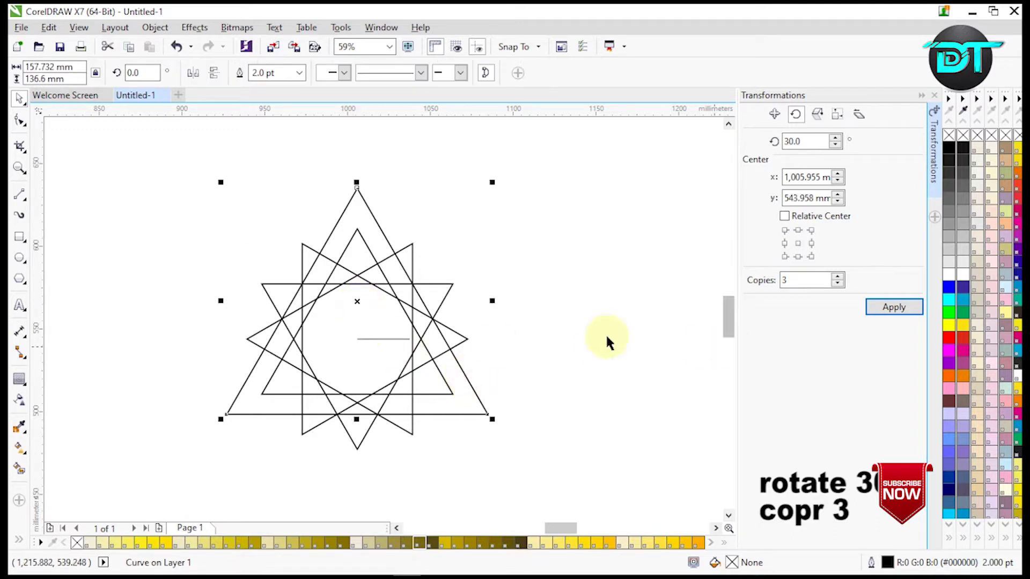
pyautogui.click(360, 305)
pyautogui.click(387, 236)
pyautogui.click(380, 231)
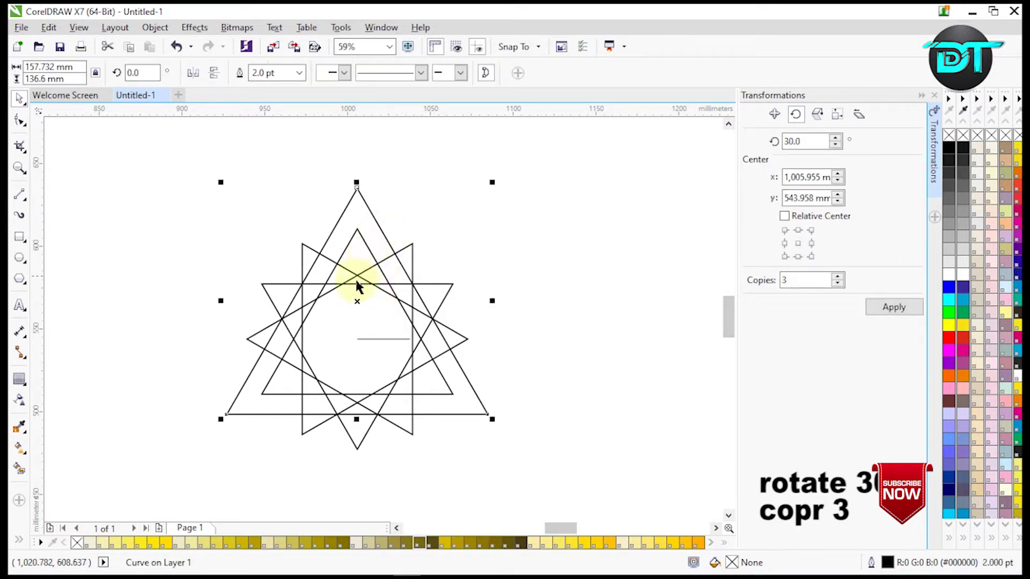
pyautogui.click(355, 302)
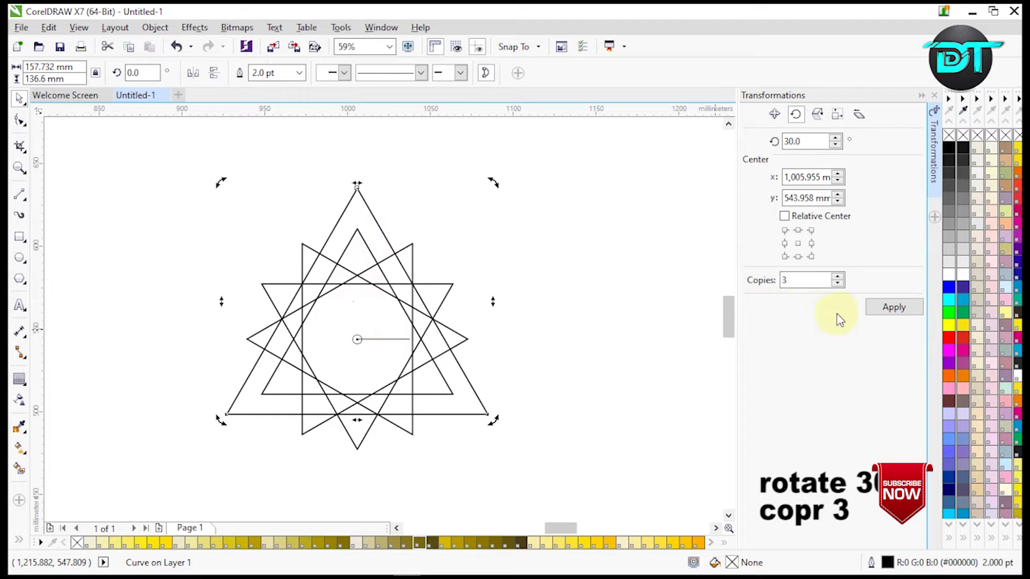
# Step: Create 3 copies of the outer triangle rotated by 30 degrees each, and collapse the transformation settings
pyautogui.click(875, 309)
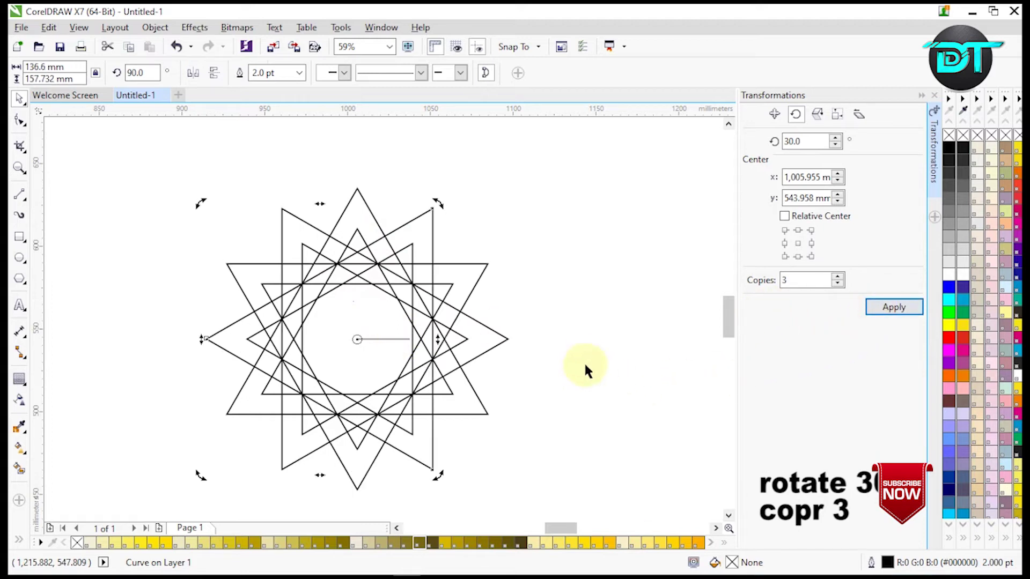
pyautogui.click(921, 96)
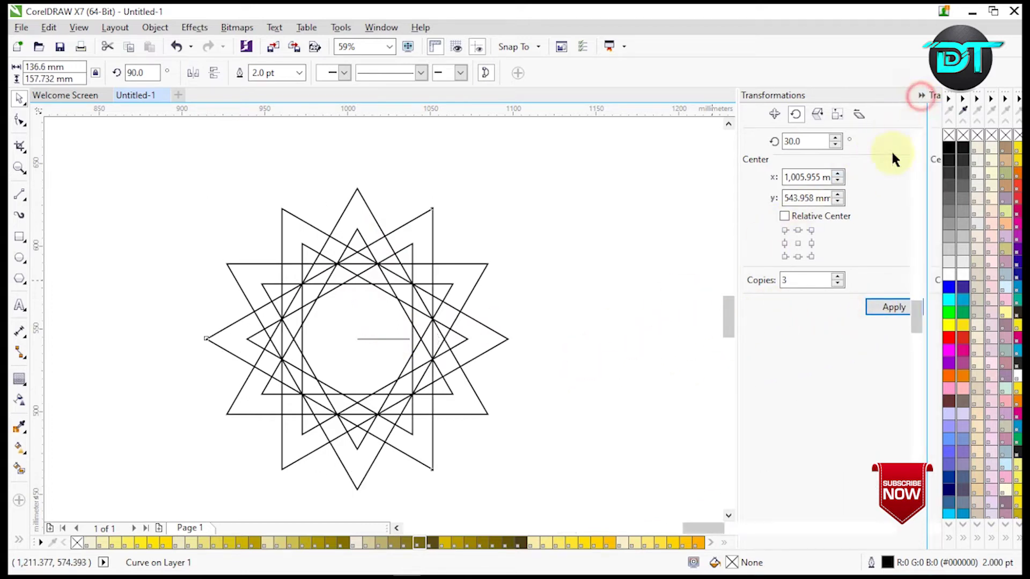
pyautogui.scroll(1, 660, 270)
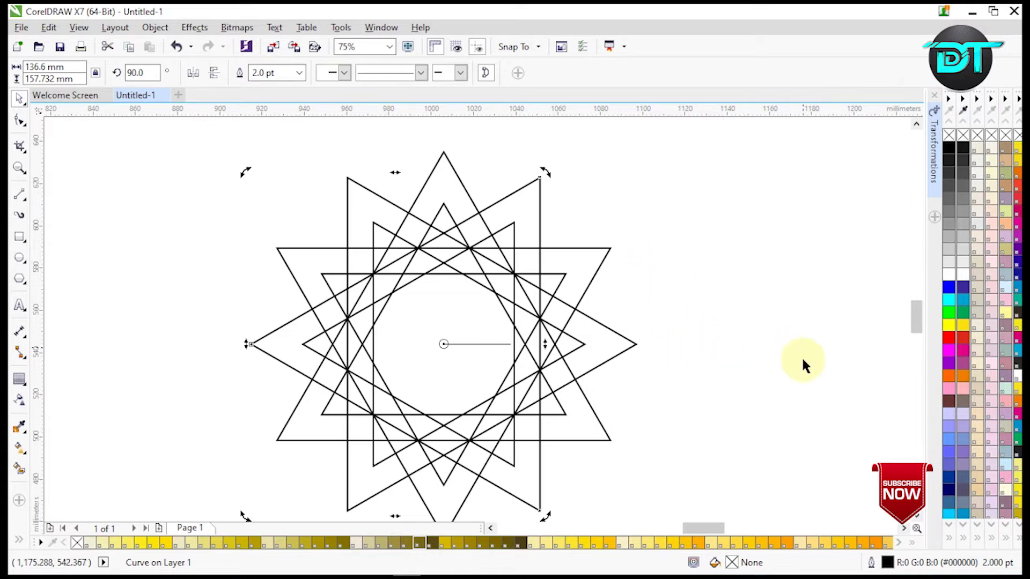
pyautogui.scroll(-2, 913, 333)
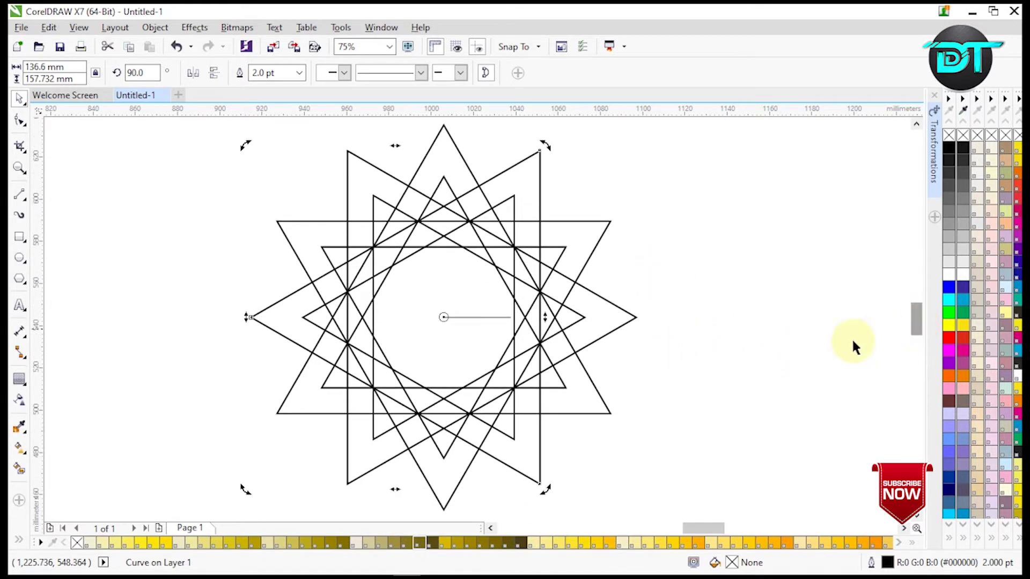
# Step: Lock the short horizontal line at the center of the star so it cannot be selected
pyautogui.click(781, 338)
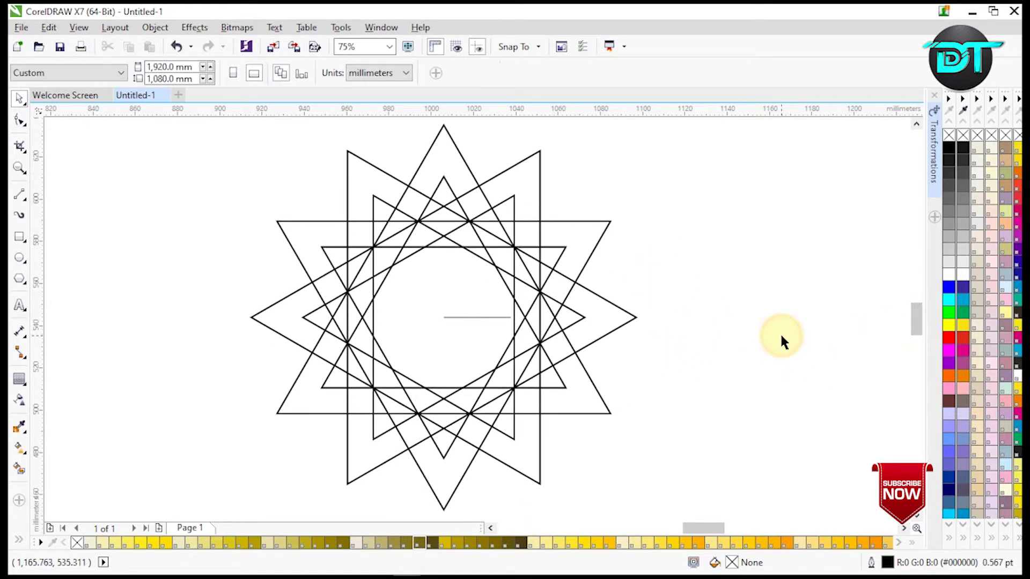
pyautogui.click(468, 317)
pyautogui.click(647, 342)
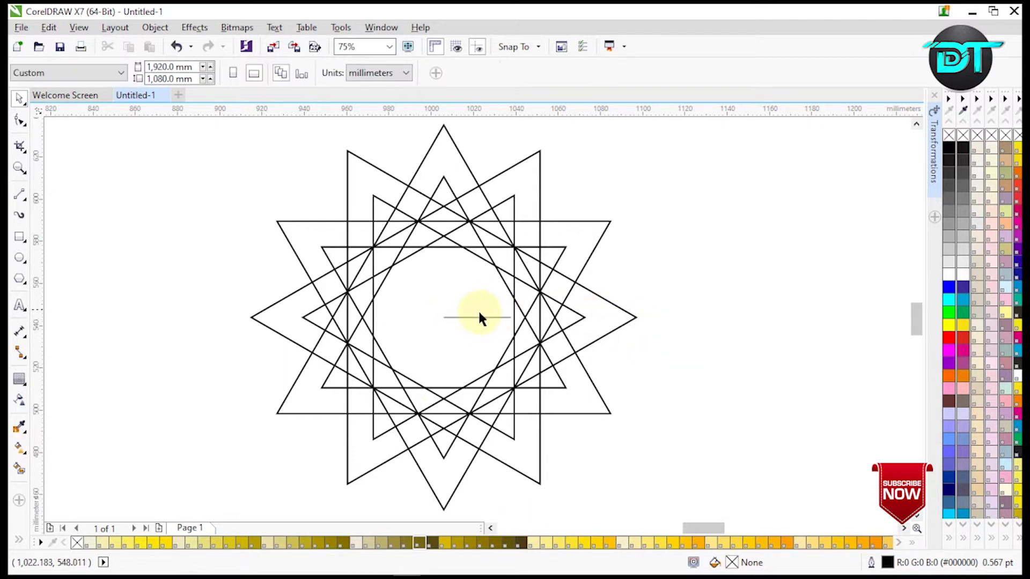
pyautogui.click(478, 317)
pyautogui.rightClick(478, 317)
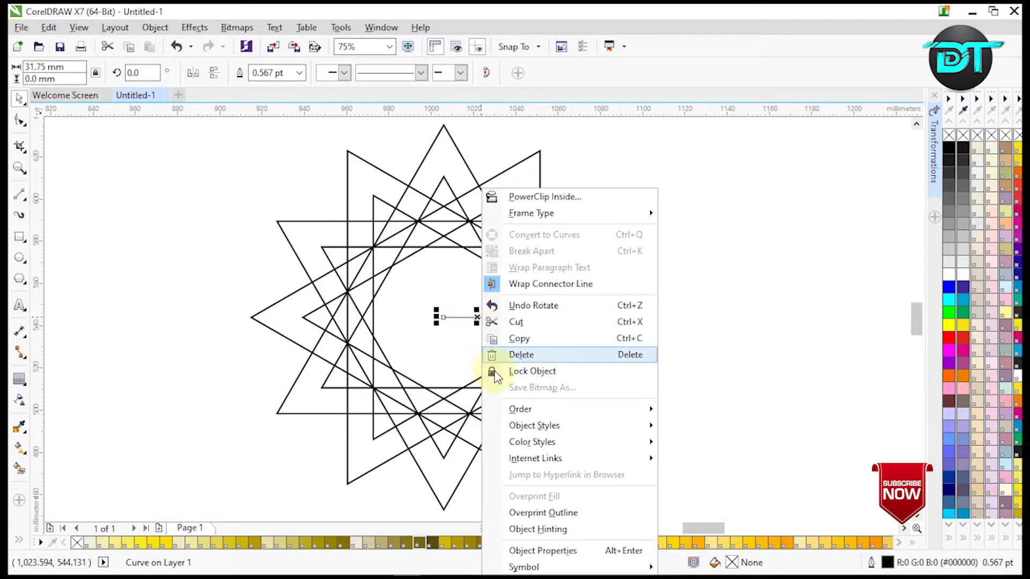
pyautogui.click(543, 371)
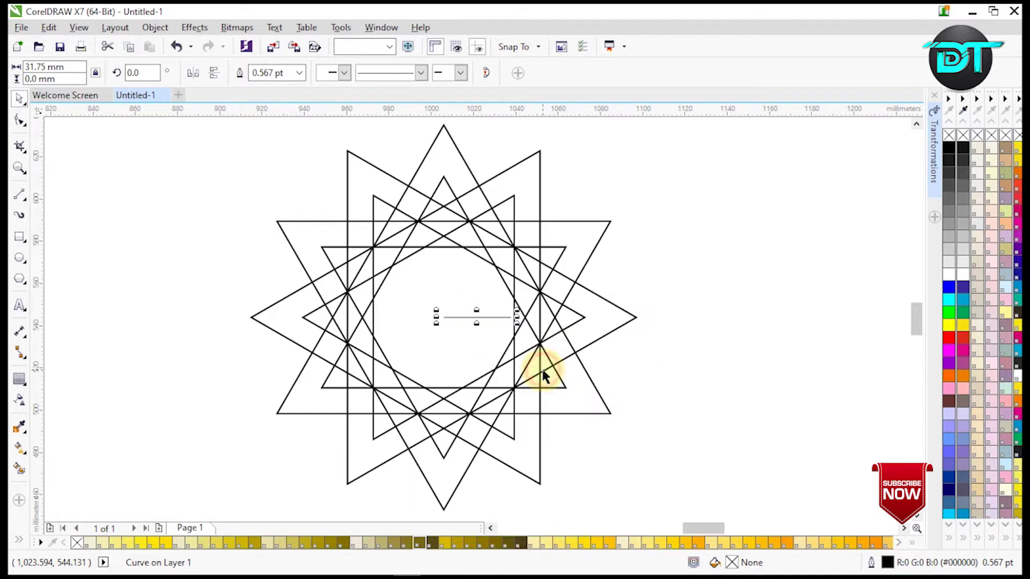
pyautogui.click(689, 379)
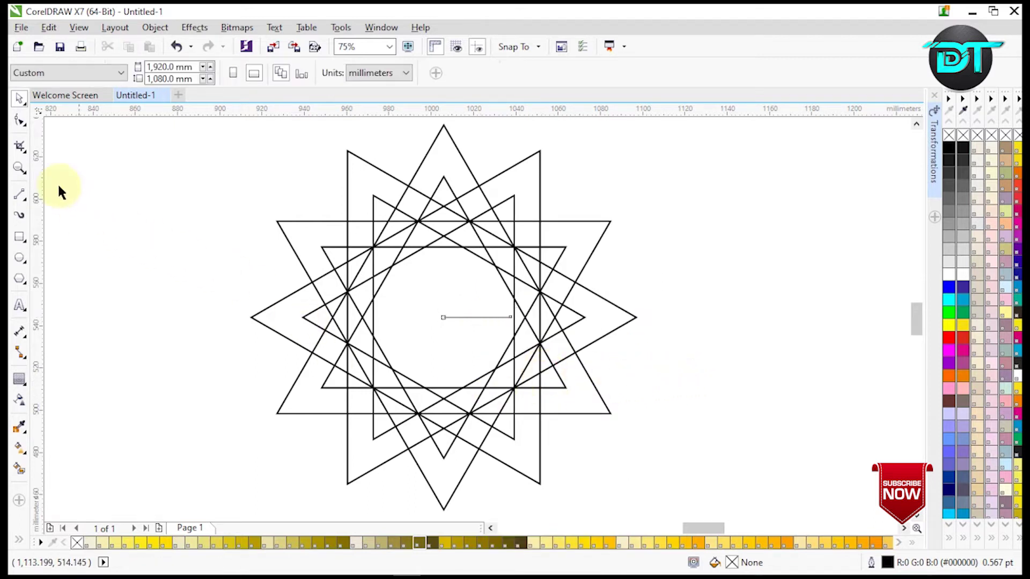
# Step: Draw a horizontal line about 23.6 mm long outward from the star's leftmost tip
pyautogui.click(20, 194)
pyautogui.moveTo(248, 317); pyautogui.dragTo(200, 317)
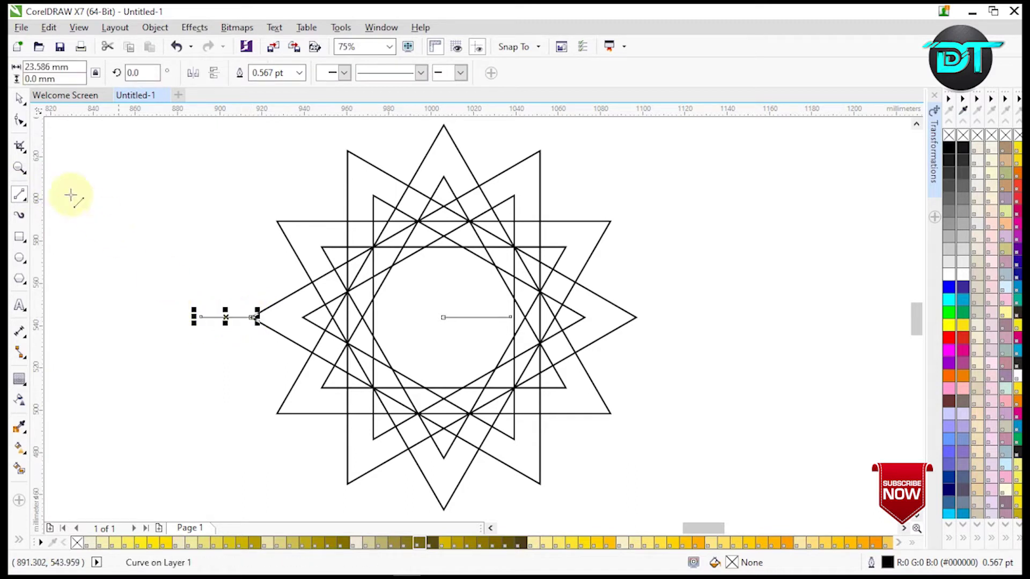
pyautogui.click(111, 247)
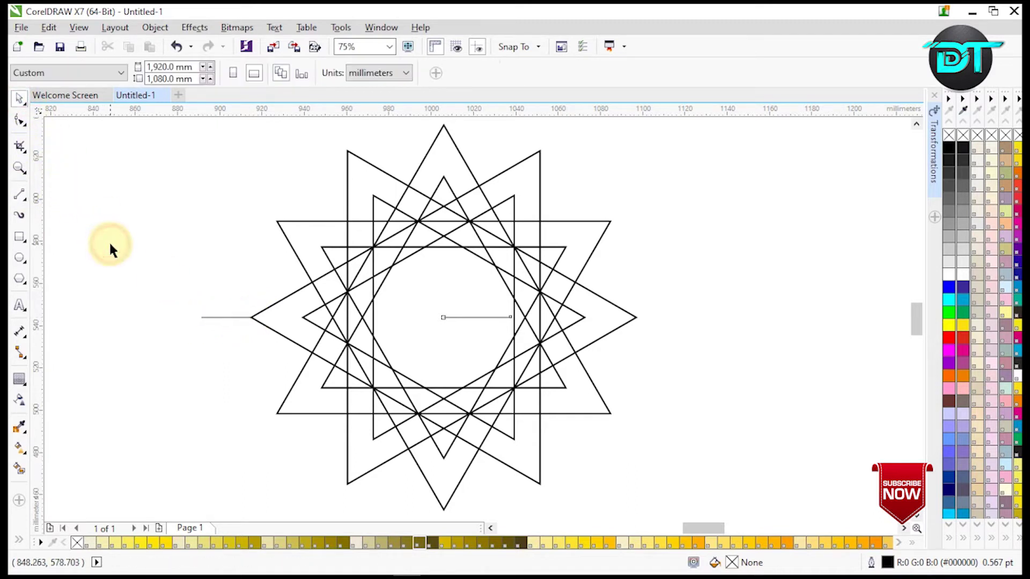
# Step: Select all unlocked objects and set their outline color to red
pyautogui.hotkey('ctrl', 'a')
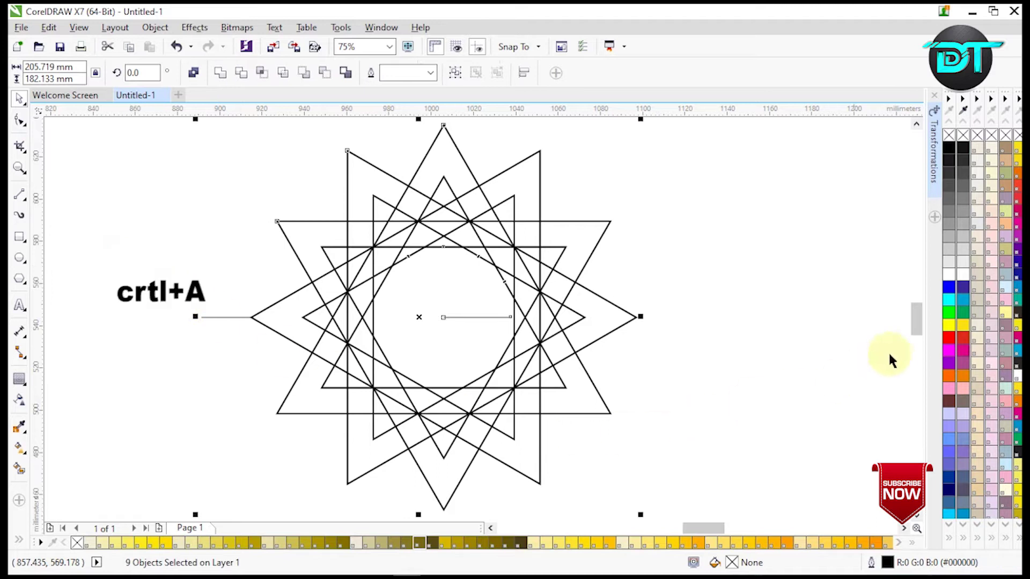
pyautogui.rightClick(945, 341)
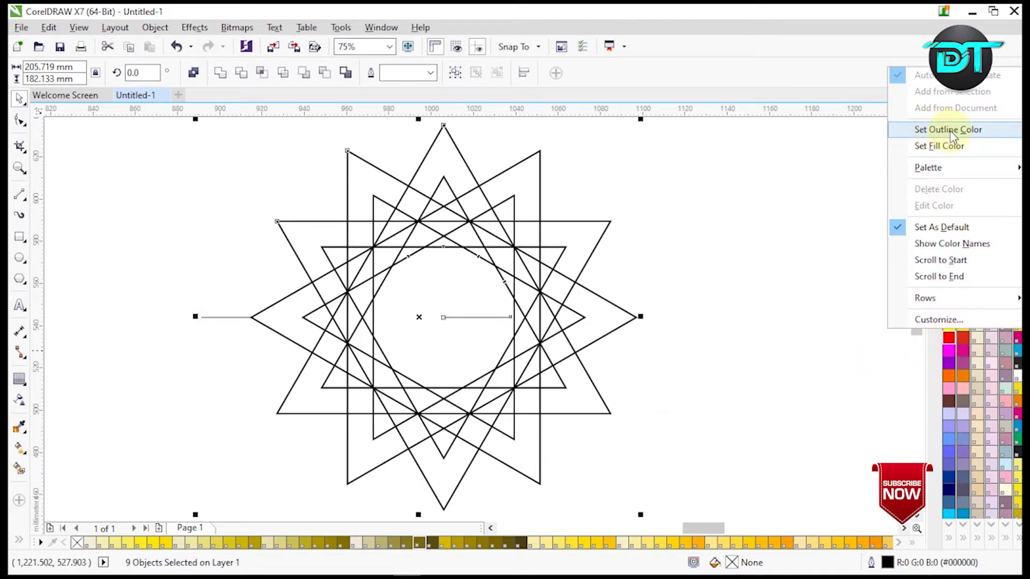
pyautogui.click(949, 130)
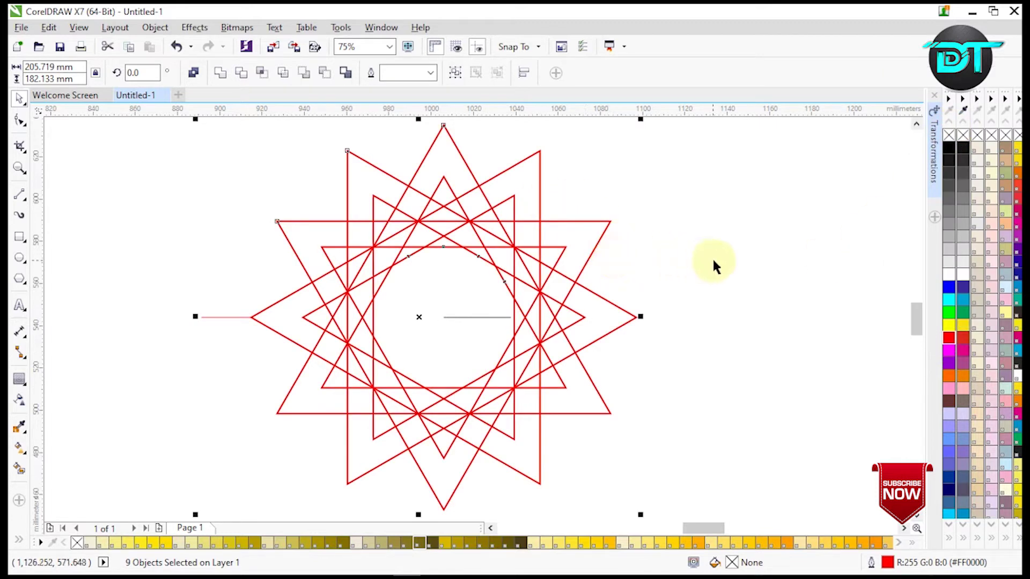
pyautogui.click(139, 201)
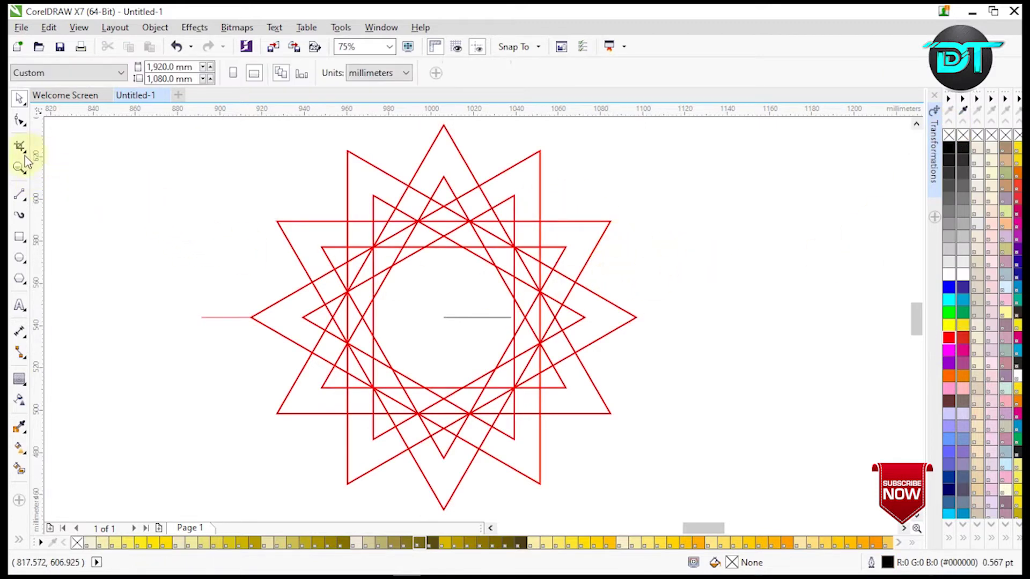
# Step: Draw four 2-point lines along upper triangle edges: two at -30 degrees, one vertical about 31.7 mm, one horizontal about 38.5 mm
pyautogui.click(23, 199)
pyautogui.click(64, 209)
pyautogui.moveTo(390, 173); pyautogui.dragTo(470, 218)
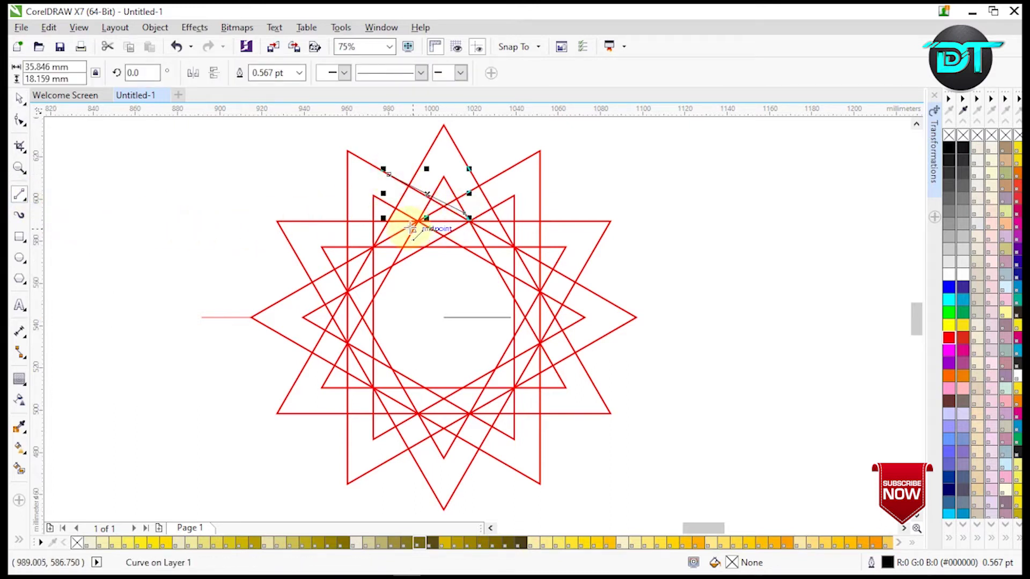
pyautogui.hotkey('ctrl', 'z')
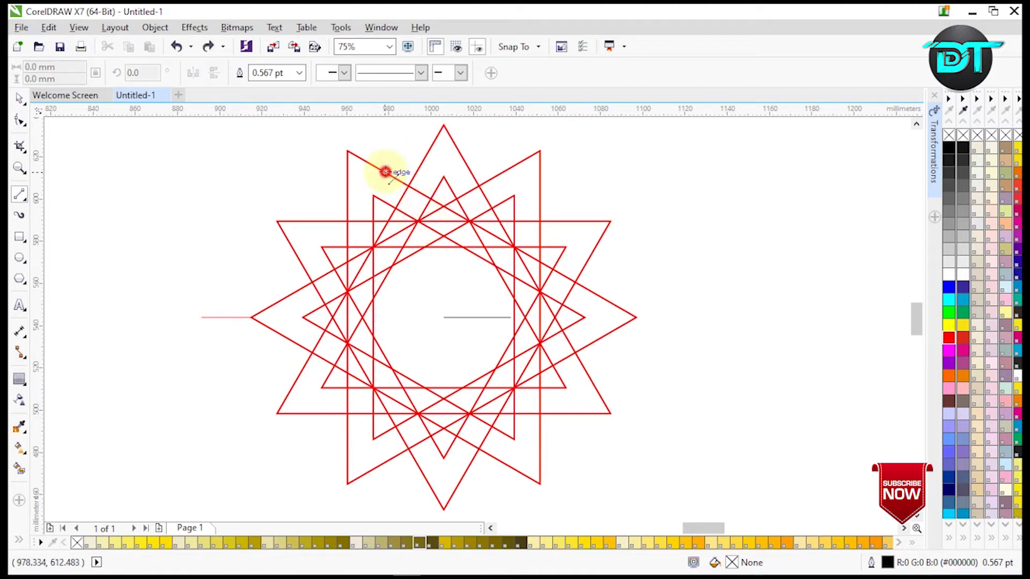
pyautogui.moveTo(385, 172); pyautogui.dragTo(462, 219)
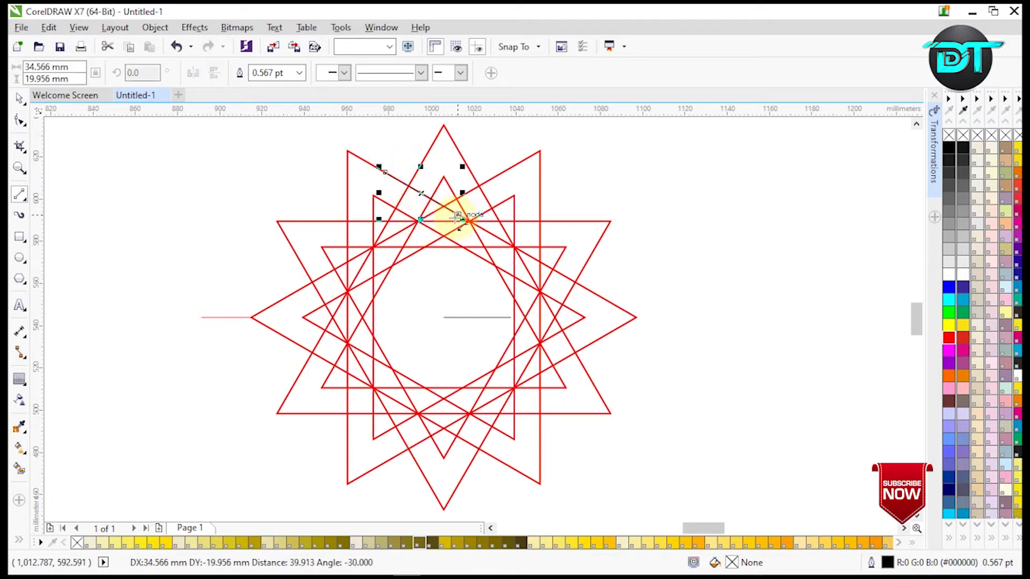
pyautogui.moveTo(390, 202)
pyautogui.mouseDown()
pyautogui.moveTo(448, 239)
pyautogui.moveTo(370, 221)
pyautogui.moveTo(373, 210)
pyautogui.moveTo(373, 276)
pyautogui.mouseUp()
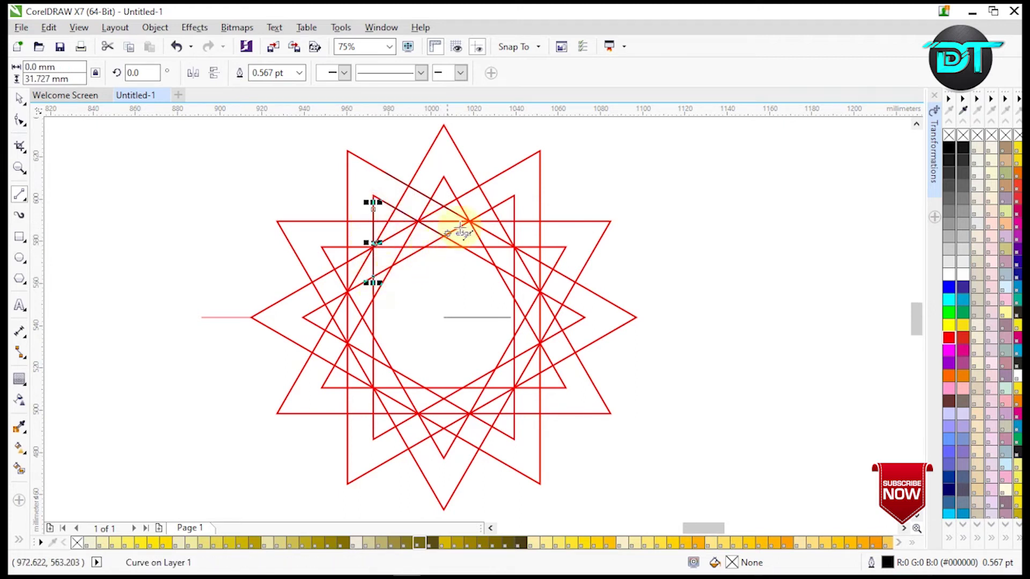
pyautogui.moveTo(451, 221); pyautogui.dragTo(531, 221)
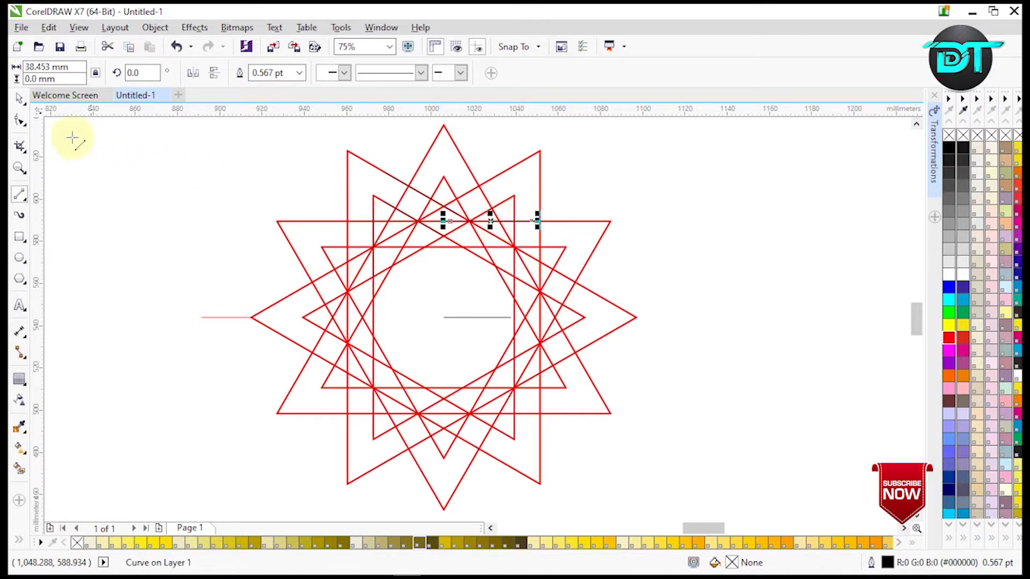
# Step: Set the outline width of the four new black lines to 2.0 pt
pyautogui.click(23, 104)
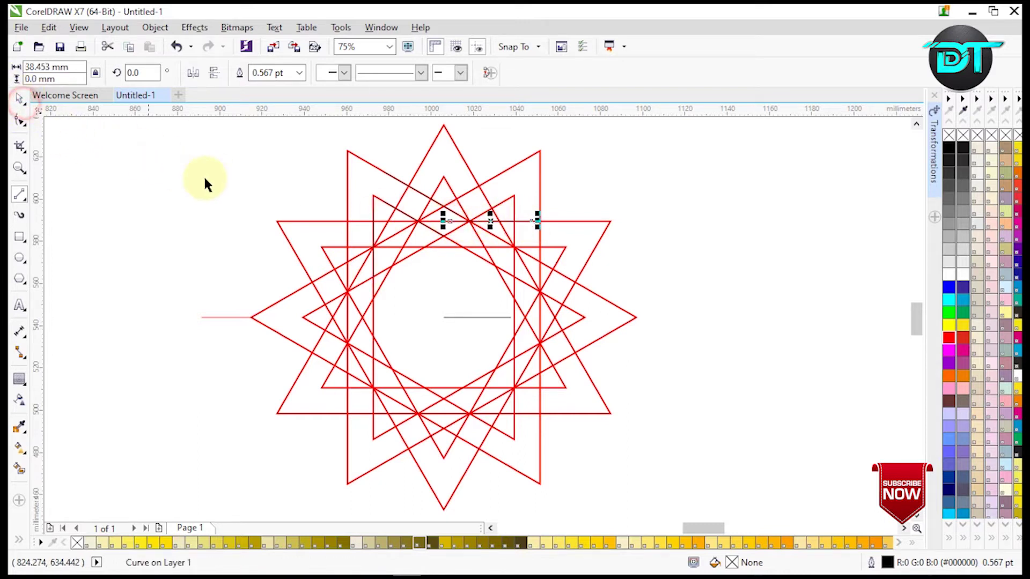
pyautogui.keyDown('shift'); pyautogui.click(422, 198); pyautogui.keyUp('shift')
pyautogui.keyDown('shift'); pyautogui.click(406, 218); pyautogui.keyUp('shift')
pyautogui.keyDown('shift'); pyautogui.click(372, 232); pyautogui.keyUp('shift')
pyautogui.click(431, 73)
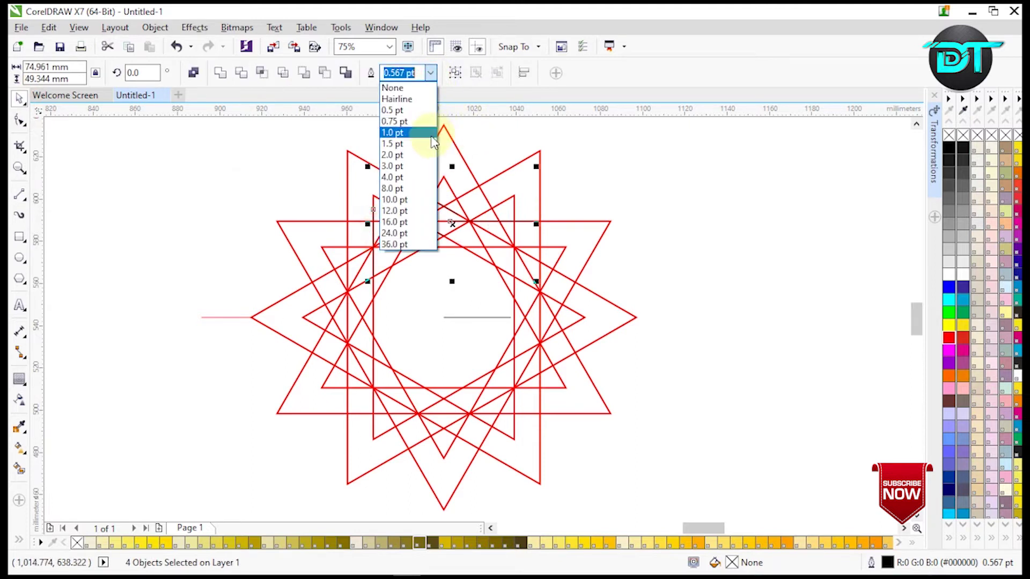
pyautogui.click(426, 157)
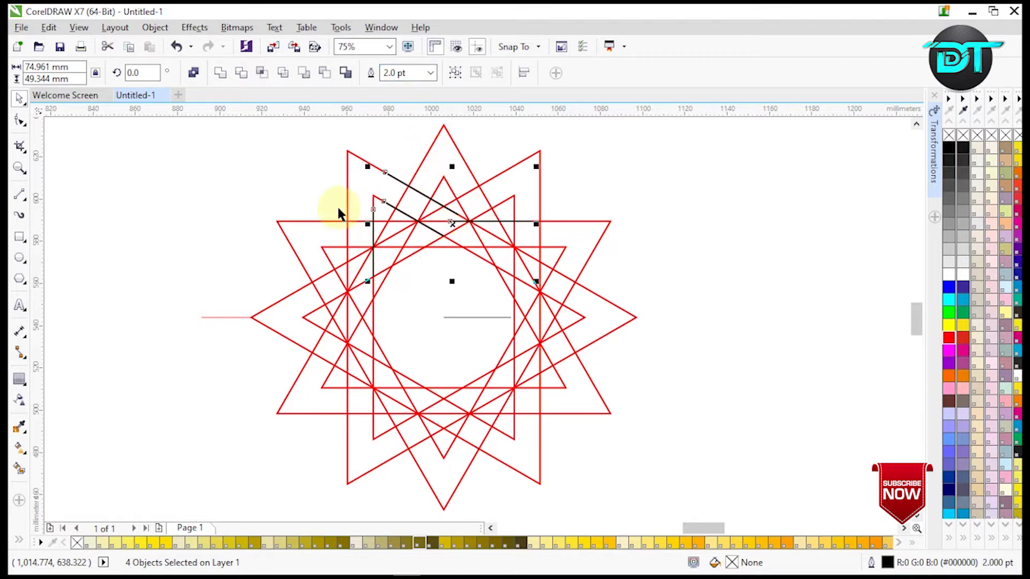
pyautogui.click(310, 165)
# Step: Move the outer slanted line and the horizontal line each about 10 mm outward from their triangle edges
pyautogui.click(421, 194)
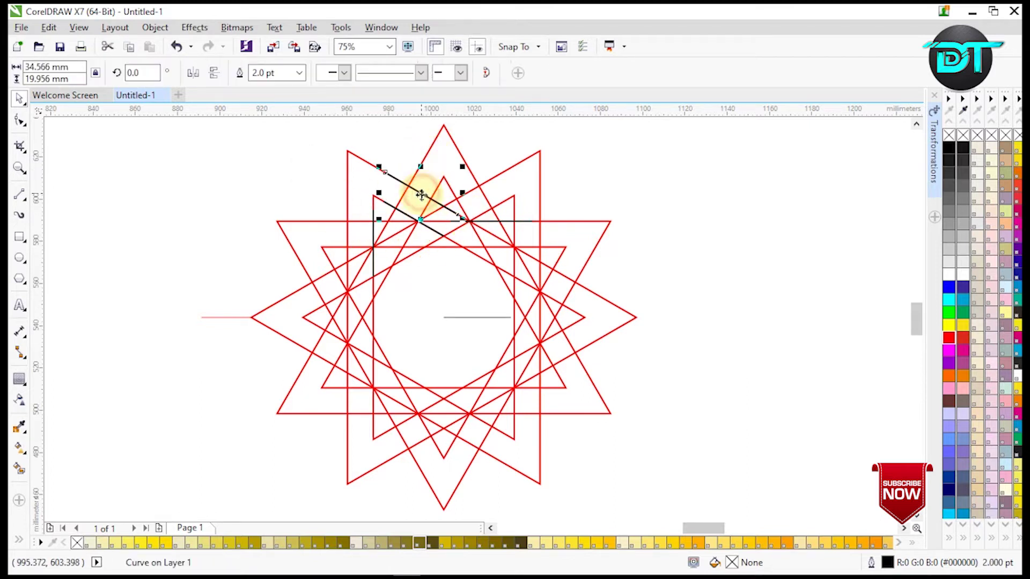
pyautogui.moveTo(421, 192); pyautogui.dragTo(431, 174)
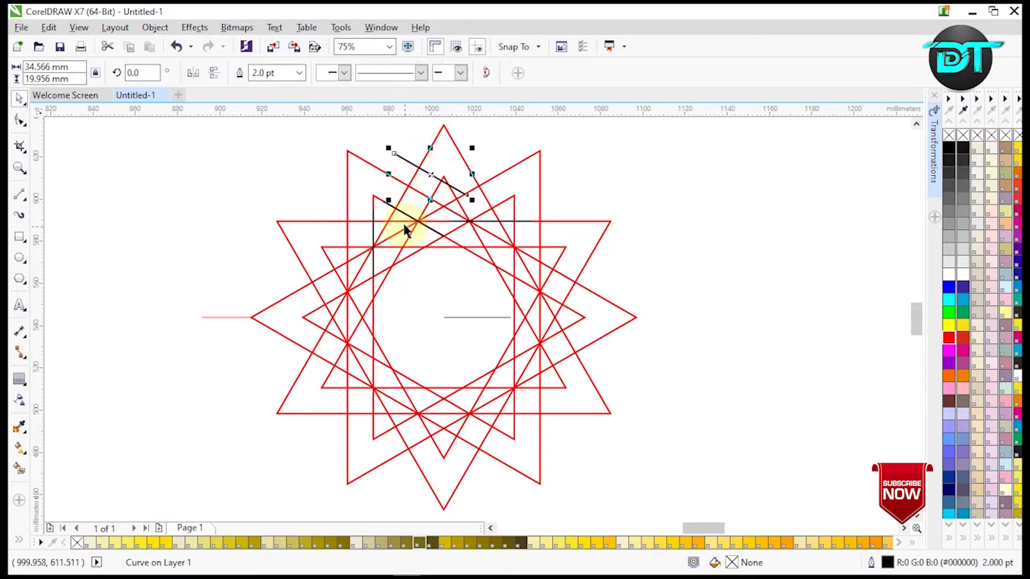
pyautogui.click(490, 222)
pyautogui.moveTo(489, 222); pyautogui.dragTo(486, 201)
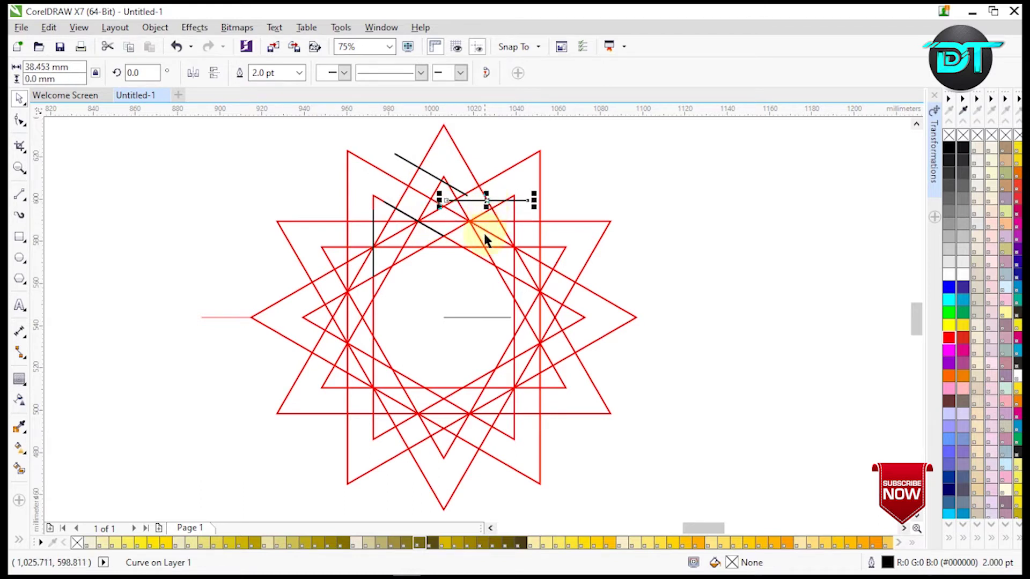
# Step: Move the inner slanted line down toward the star's center and the vertical line about 7 mm inward from its edge
pyautogui.click(401, 217)
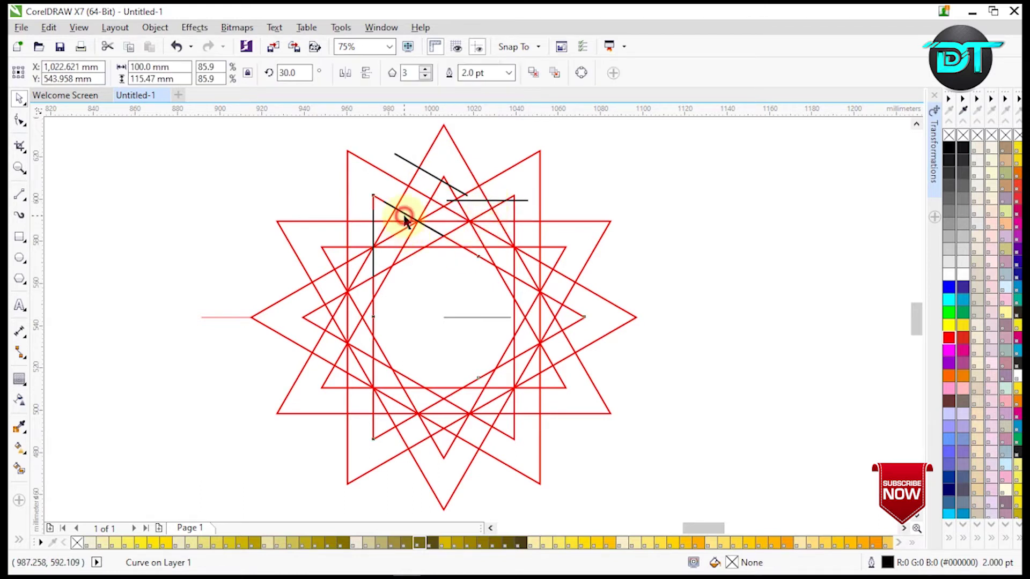
pyautogui.click(330, 186)
pyautogui.moveTo(389, 206); pyautogui.dragTo(385, 242)
pyautogui.click(373, 243)
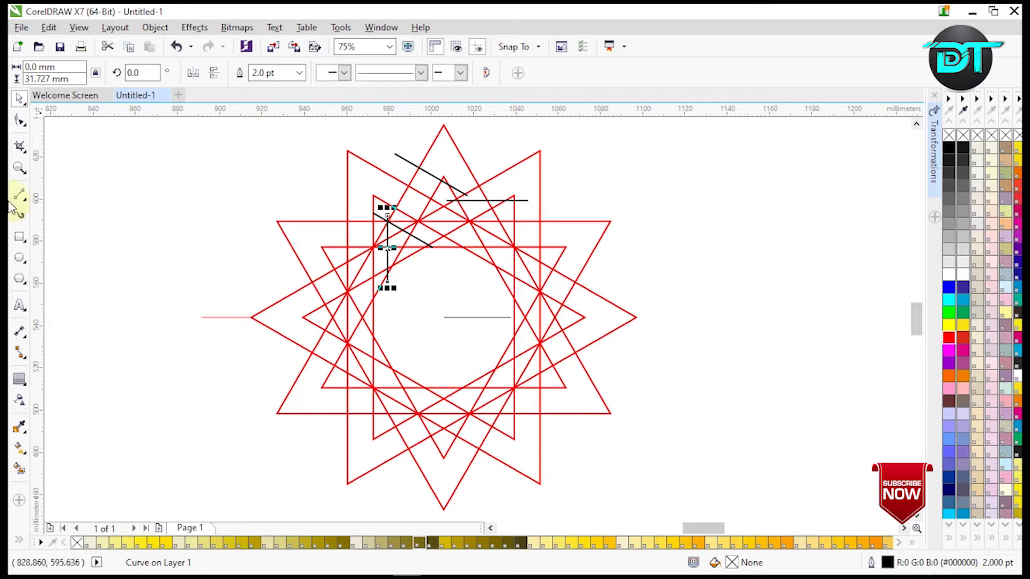
# Step: Remove the red segments crossing the strips between the offset black lines and the triangle edges with Virtual Segment Delete
pyautogui.click(21, 152)
pyautogui.click(48, 177)
pyautogui.click(22, 152)
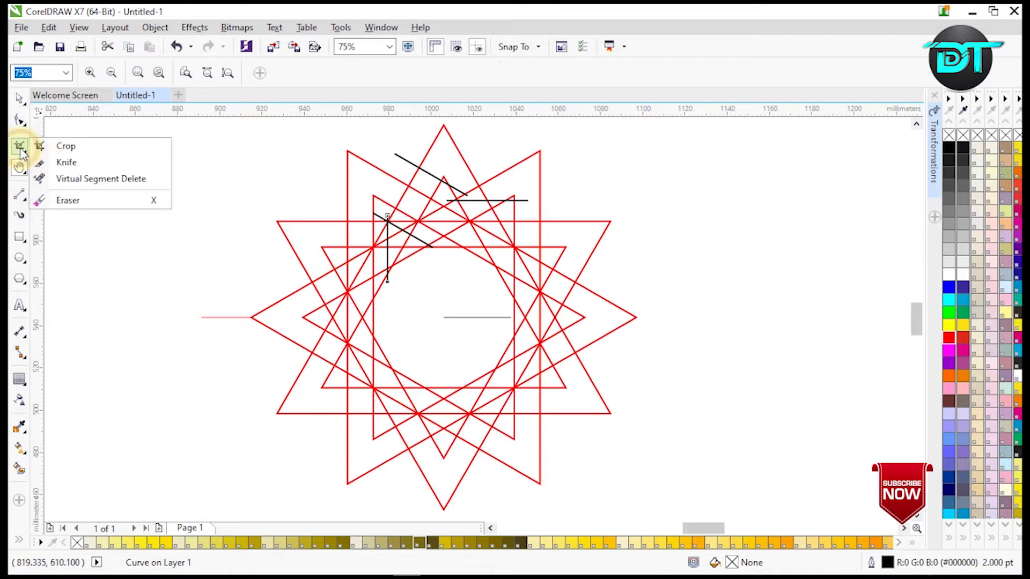
pyautogui.click(81, 178)
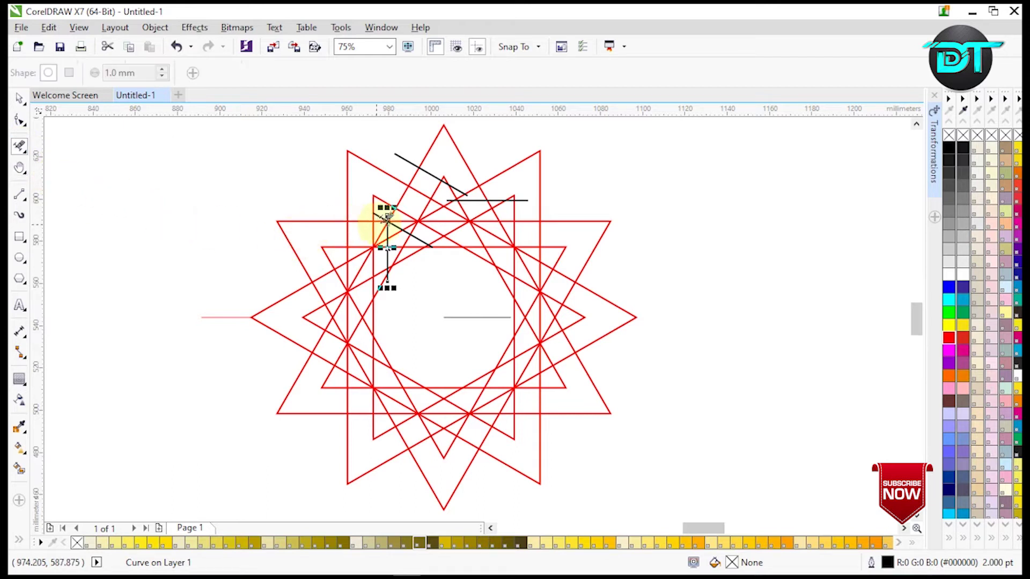
pyautogui.click(480, 216)
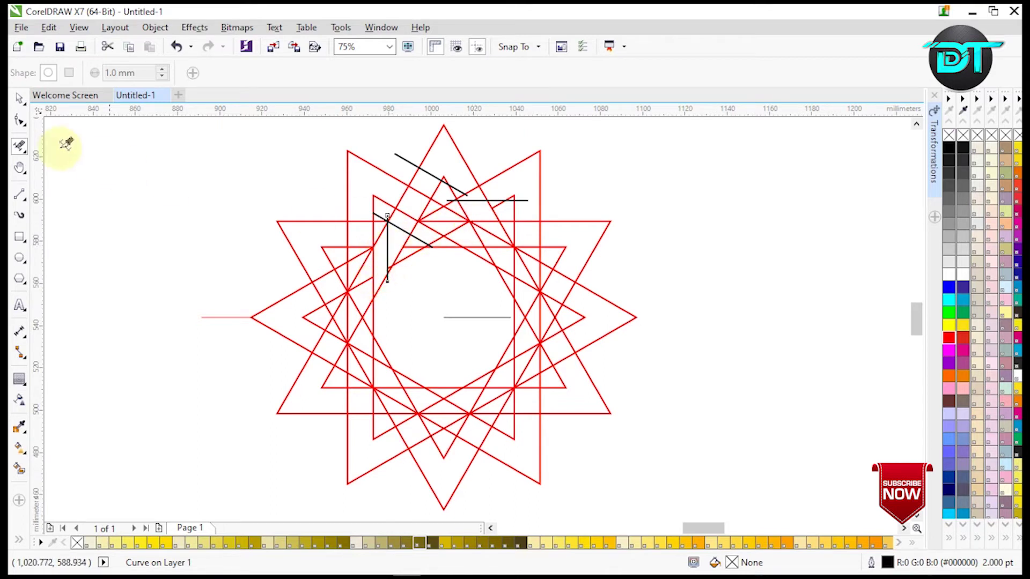
# Step: Undo the last two segment deletions
pyautogui.click(19, 98)
pyautogui.hotkey('ctrl', 'z')
pyautogui.hotkey('ctrl', 'z')
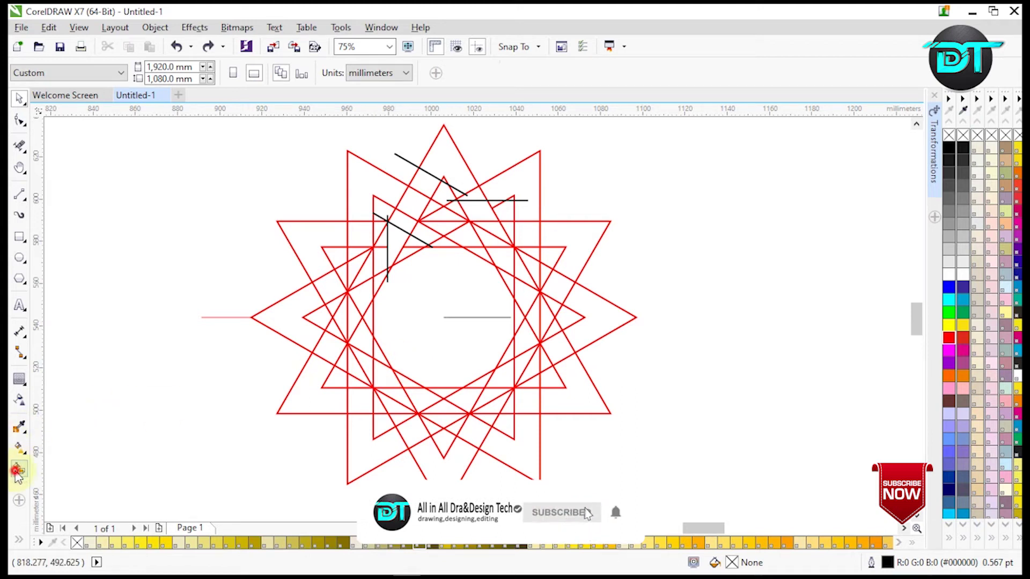
# Step: Use Smart Fill to fill the two slanted strips, the horizontal strip and the pieces of the vertical strip with blue-gray and a 0.567 pt outline
pyautogui.click(18, 470)
pyautogui.click(425, 186)
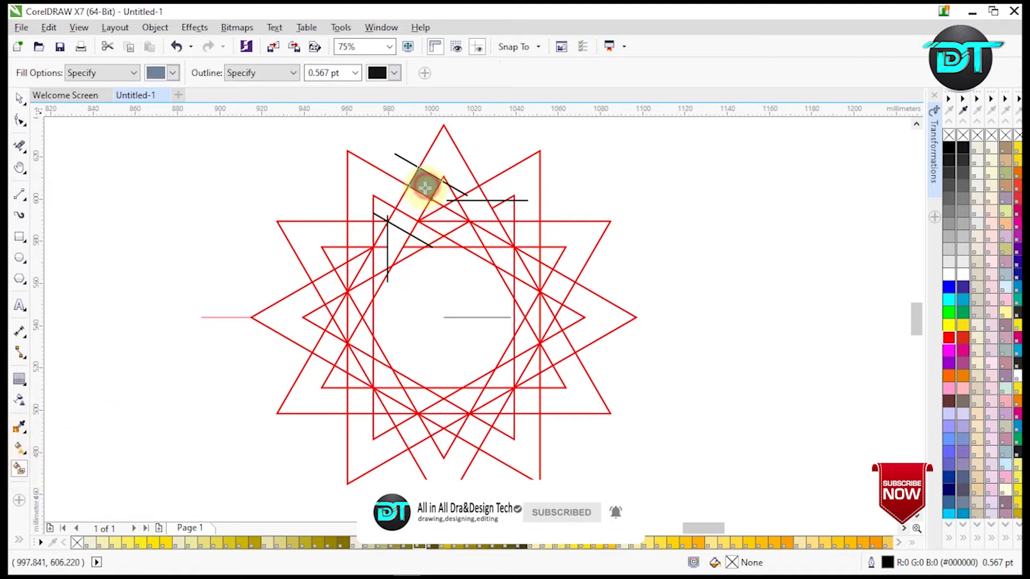
pyautogui.click(403, 219)
pyautogui.click(474, 215)
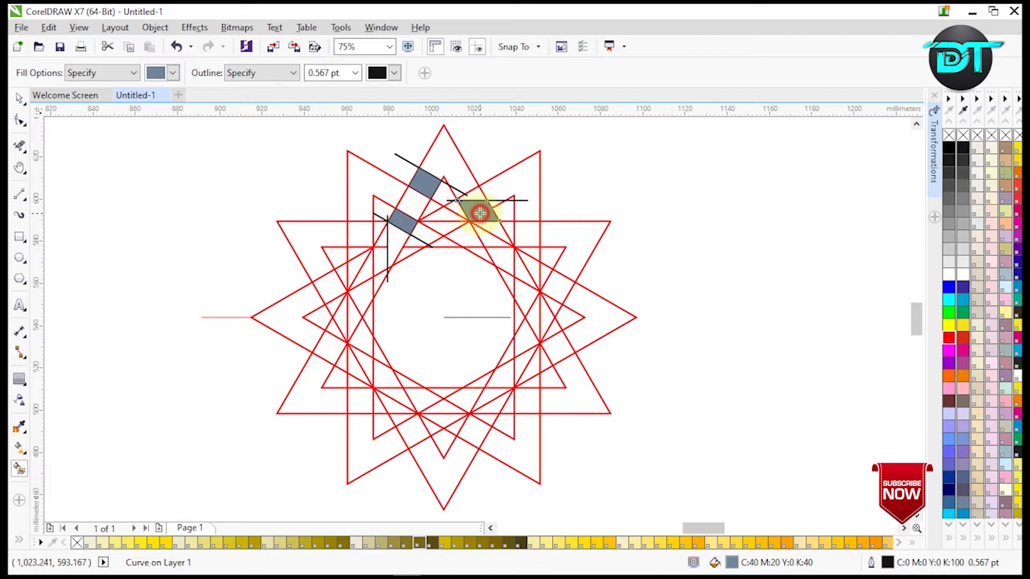
pyautogui.click(382, 257)
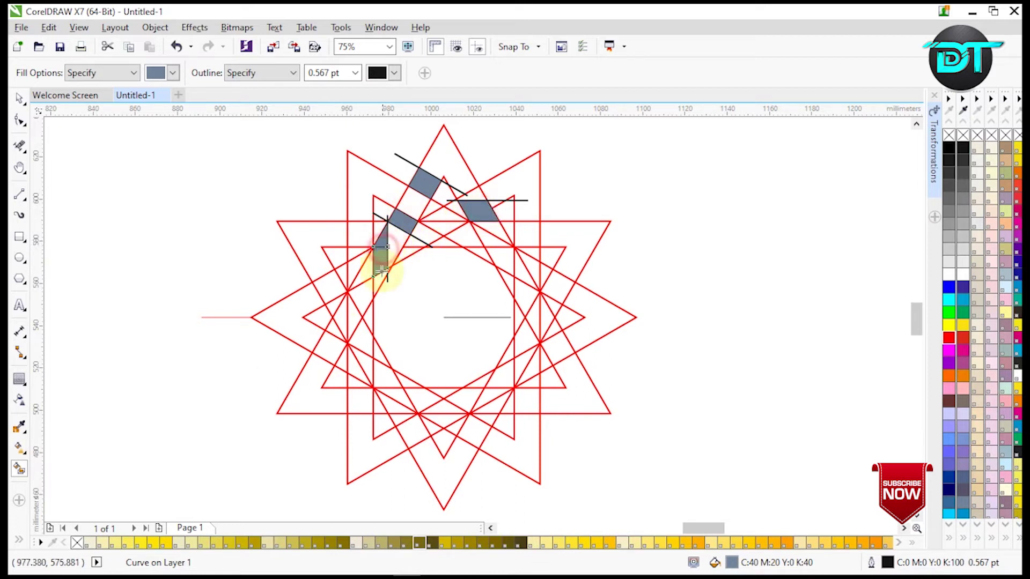
pyautogui.click(382, 279)
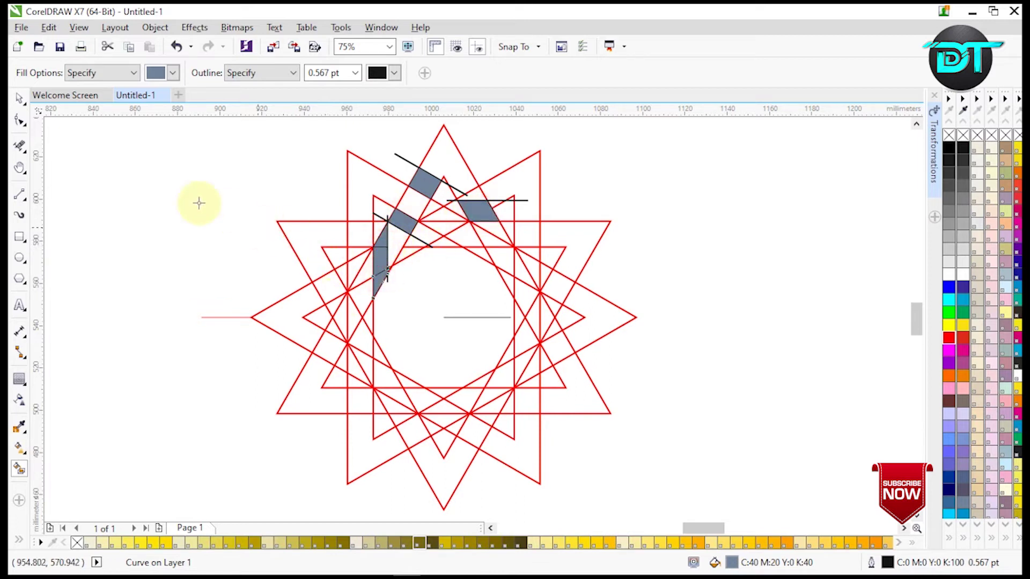
# Step: Weld the three filled pieces of the vertical strip into a single shape
pyautogui.click(22, 101)
pyautogui.click(380, 236)
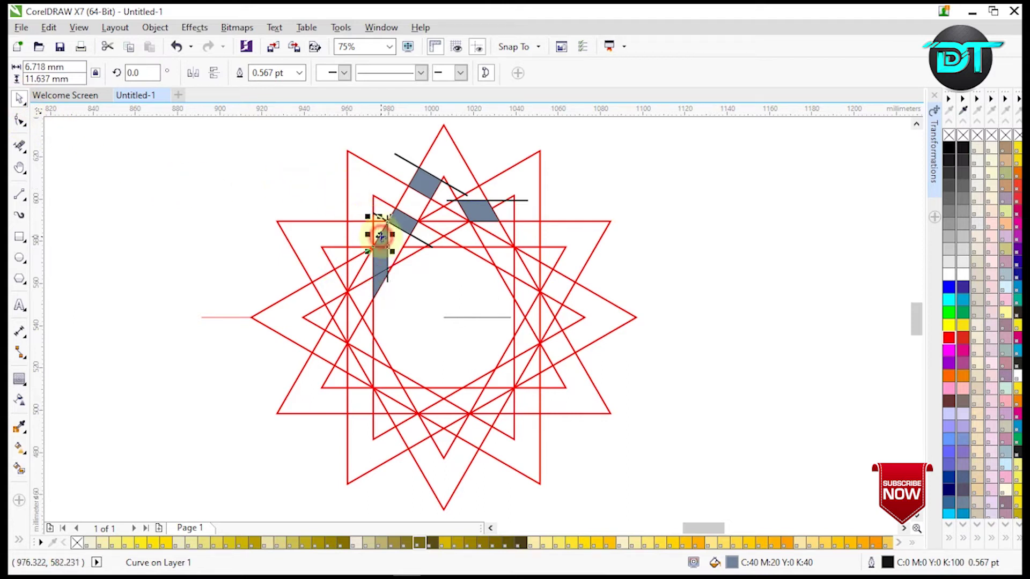
pyautogui.keyDown('shift'); pyautogui.click(381, 280); pyautogui.keyUp('shift')
pyautogui.keyDown('shift'); pyautogui.click(379, 294); pyautogui.keyUp('shift')
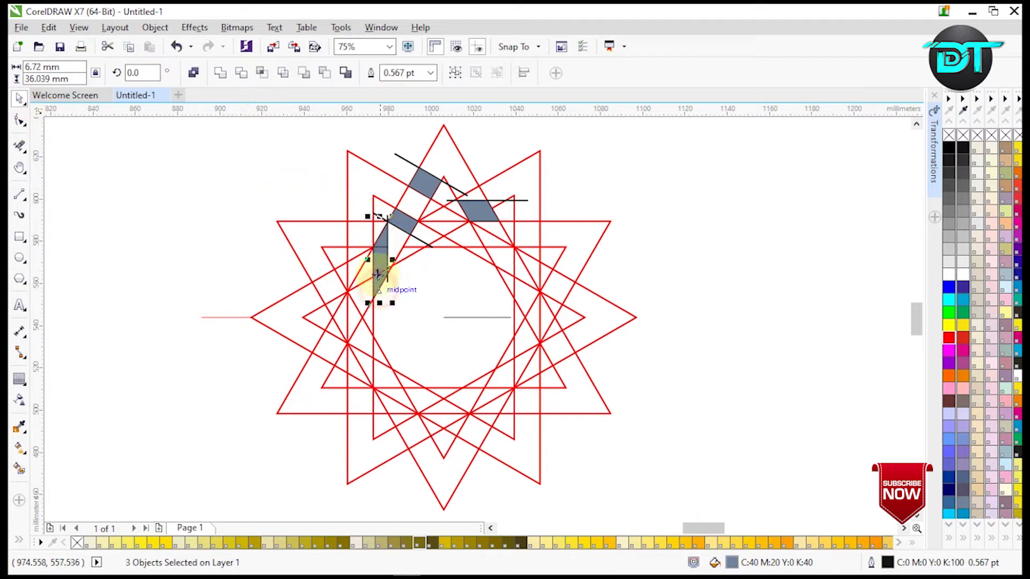
pyautogui.click(221, 75)
pyautogui.click(234, 130)
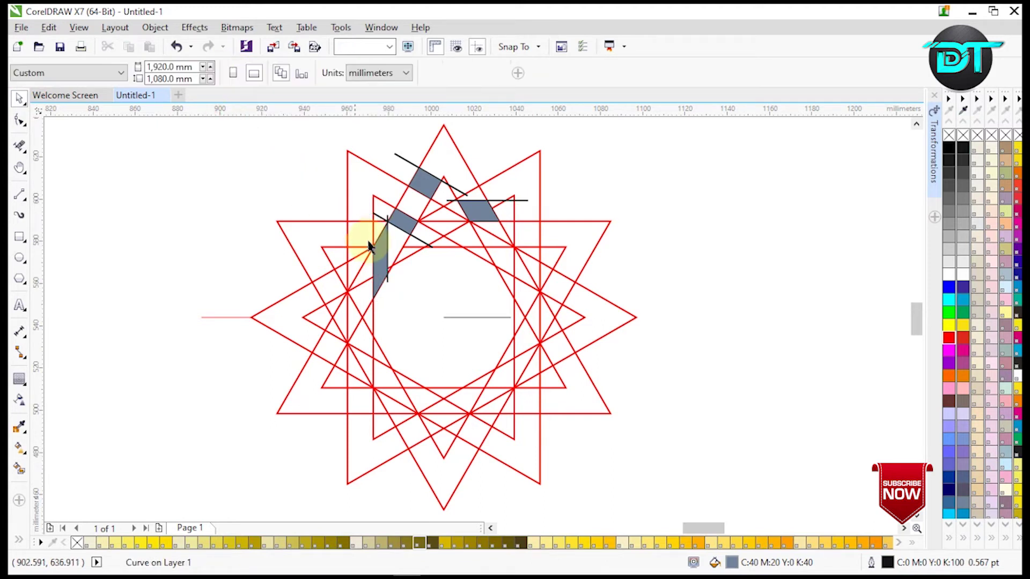
# Step: Remove the four blue-gray filled strip shapes from the star
pyautogui.click(370, 247)
pyautogui.keyDown('shift'); pyautogui.click(436, 186); pyautogui.keyUp('shift')
pyautogui.keyDown('shift'); pyautogui.click(475, 215); pyautogui.keyUp('shift')
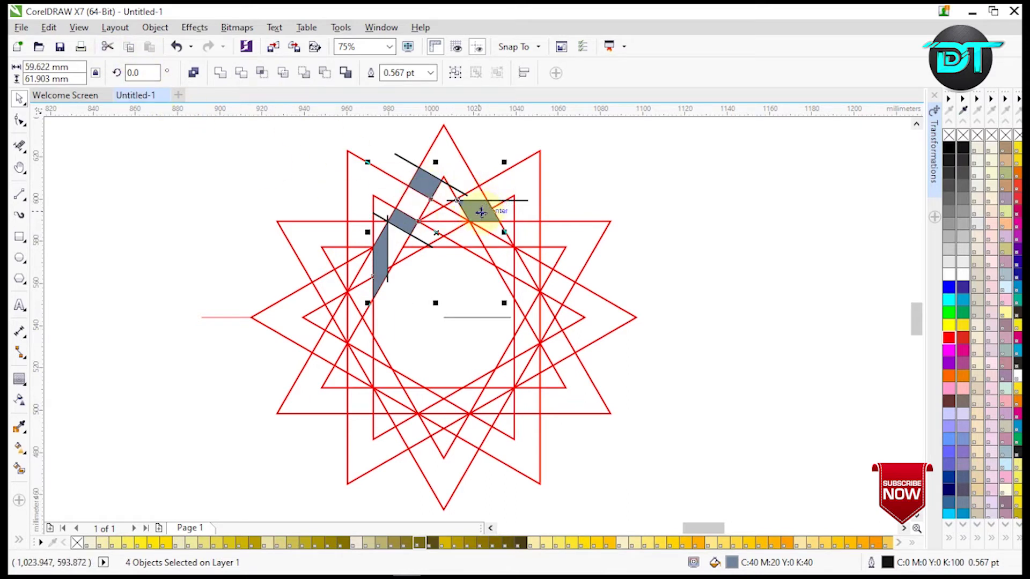
pyautogui.rightClick(481, 212)
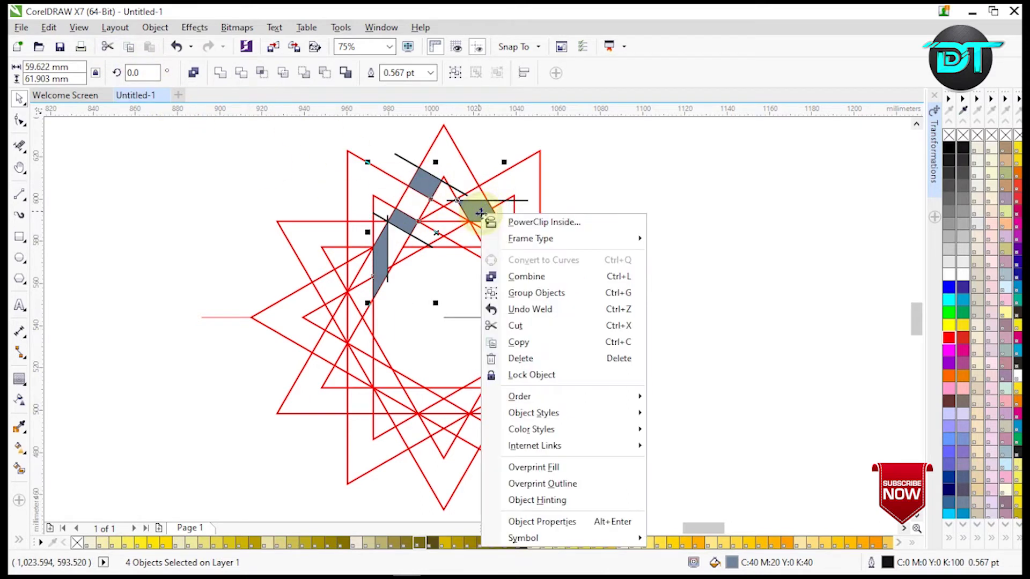
pyautogui.click(547, 329)
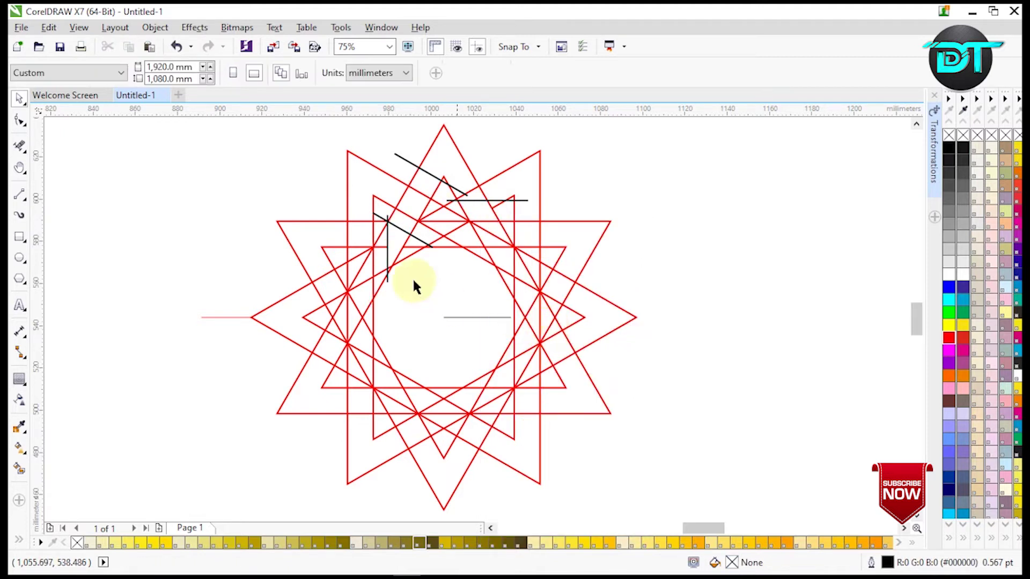
# Step: Delete the four black offset lines near the upper part of the star
pyautogui.click(379, 214)
pyautogui.click(294, 195)
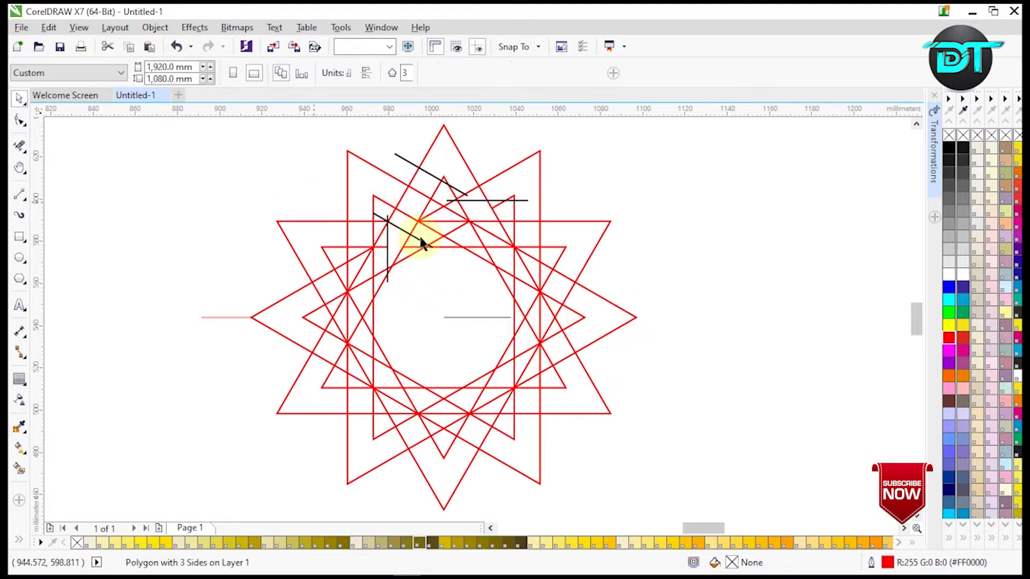
pyautogui.click(422, 242)
pyautogui.keyDown('shift'); pyautogui.click(387, 280); pyautogui.keyUp('shift')
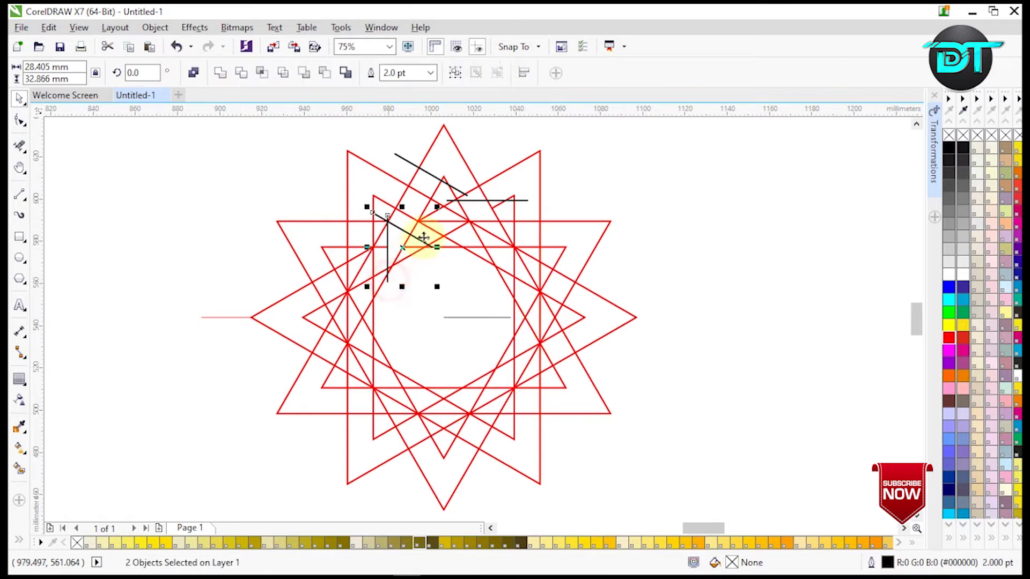
pyautogui.keyDown('shift'); pyautogui.click(402, 158); pyautogui.keyUp('shift')
pyautogui.keyDown('shift'); pyautogui.click(523, 202); pyautogui.keyUp('shift')
pyautogui.press('Delete')
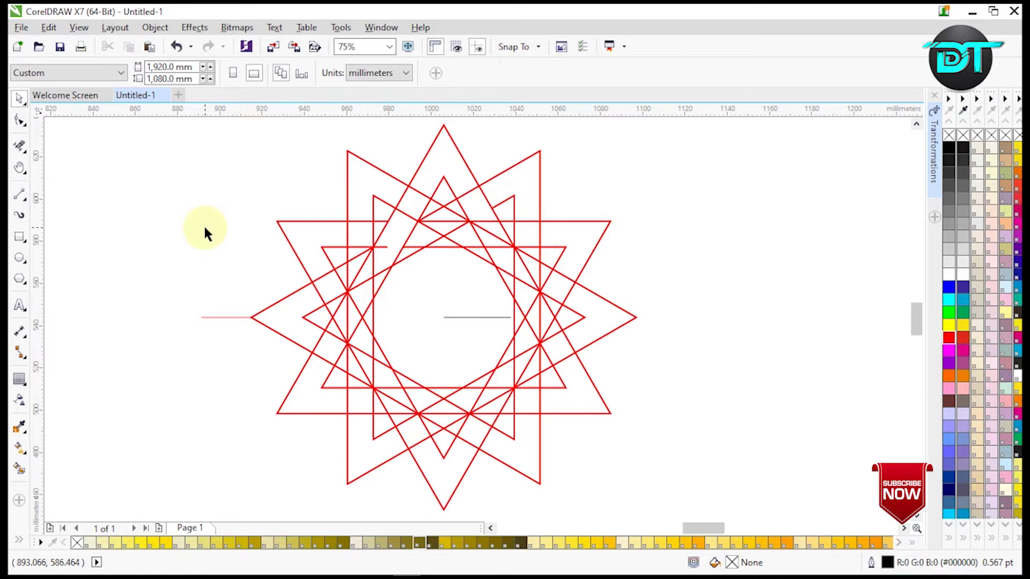
# Step: Group all remaining objects of the drawing together
pyautogui.hotkey('ctrl', 'a')
pyautogui.hotkey('ctrl', 'g')
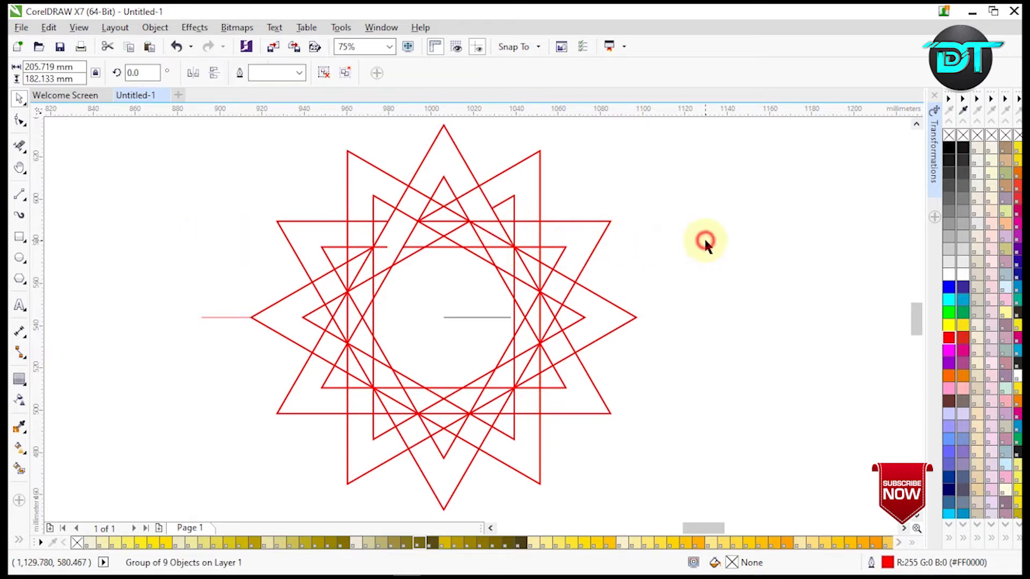
pyautogui.click(705, 241)
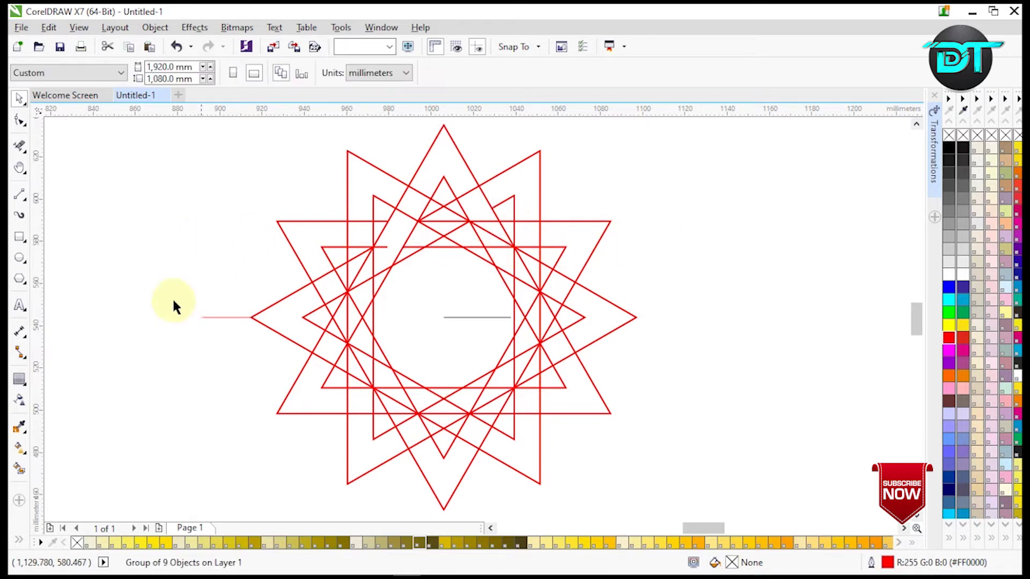
# Step: Remove the red segments crossing the side strips of the topmost star point with Virtual Segment Delete
pyautogui.click(20, 469)
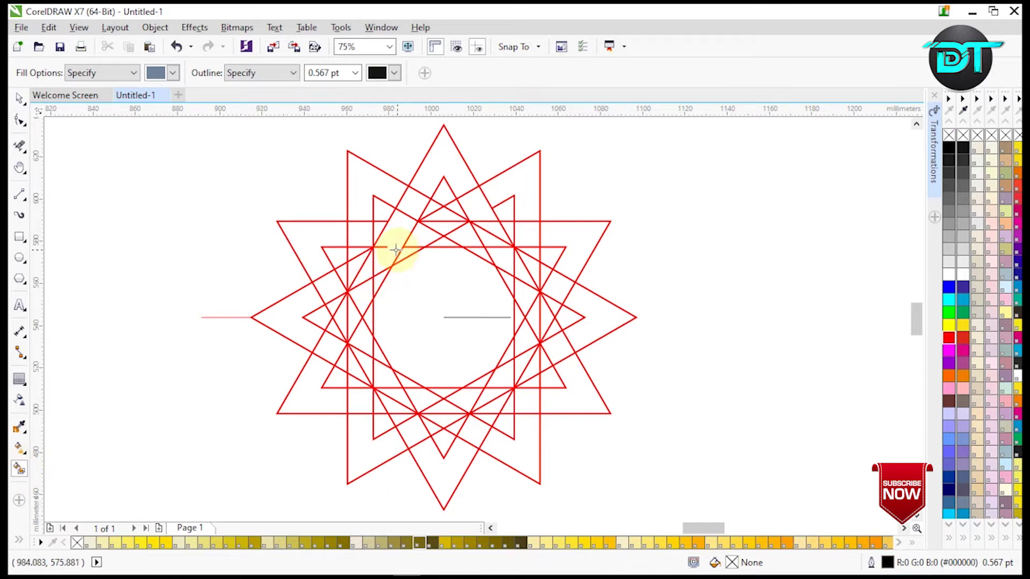
pyautogui.click(18, 148)
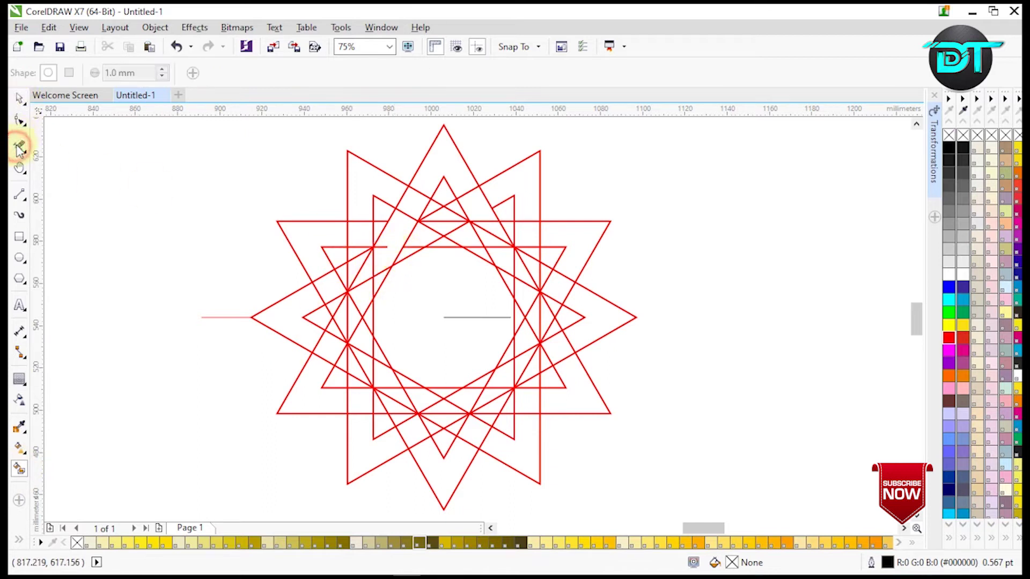
pyautogui.click(385, 246)
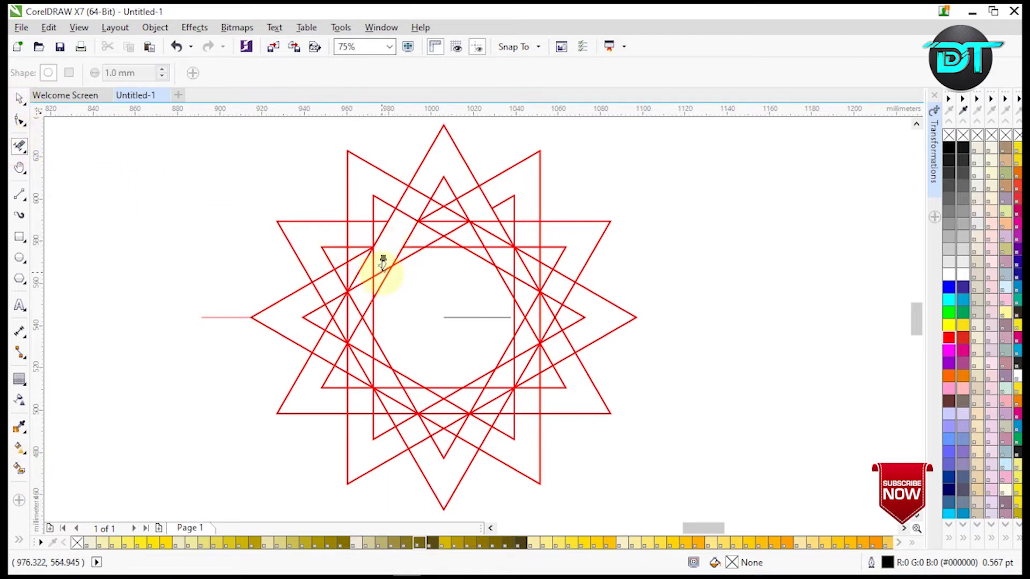
pyautogui.click(471, 182)
pyautogui.click(20, 101)
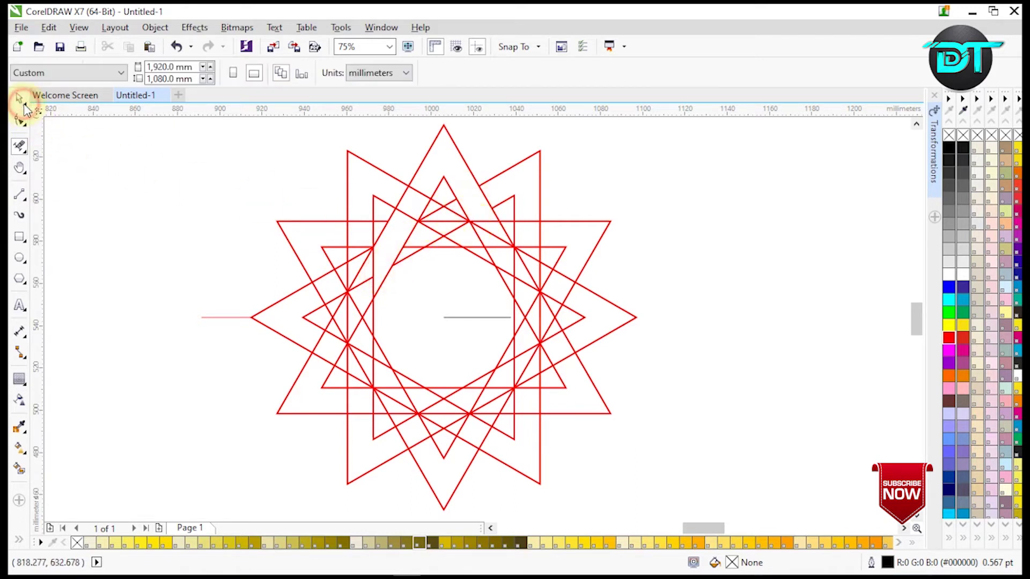
# Step: Use Smart Fill to fill the topmost chevron and the slanted band below it with blue-gray and a 0.567 pt outline
pyautogui.click(19, 470)
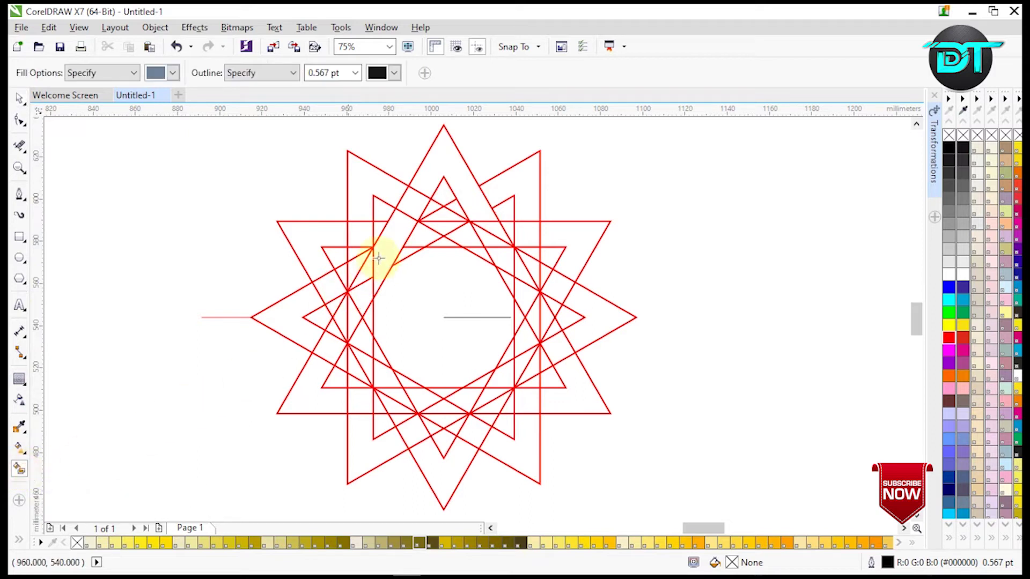
pyautogui.click(395, 226)
pyautogui.click(435, 170)
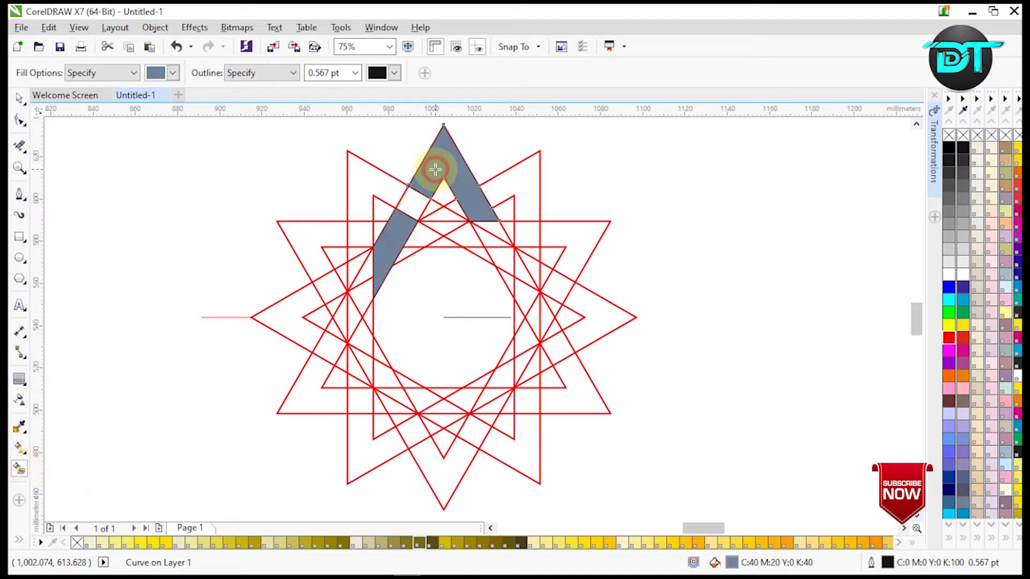
# Step: Delete the grouped red star linework, keeping the two filled shapes and the short horizontal line
pyautogui.click(18, 96)
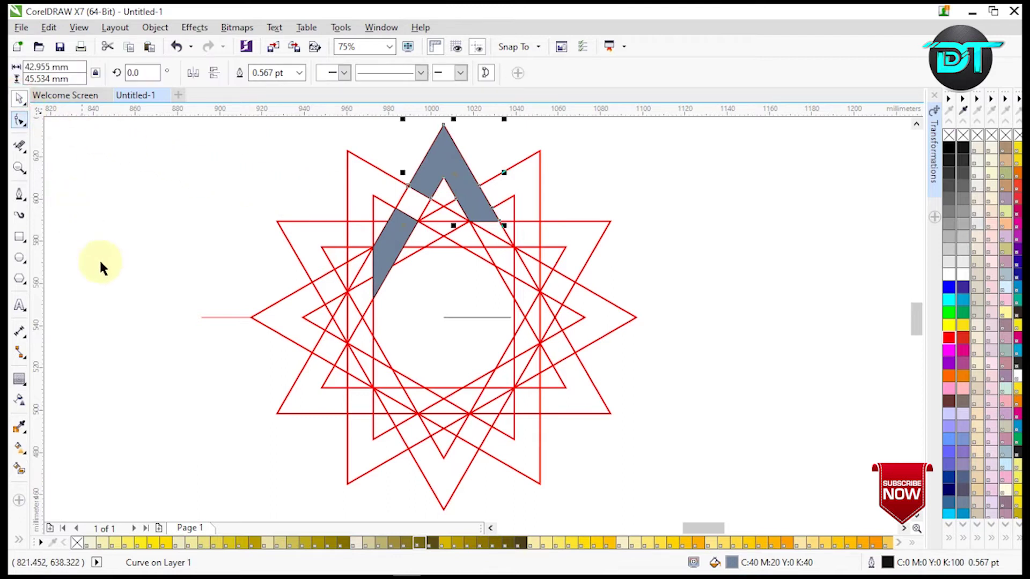
pyautogui.click(212, 318)
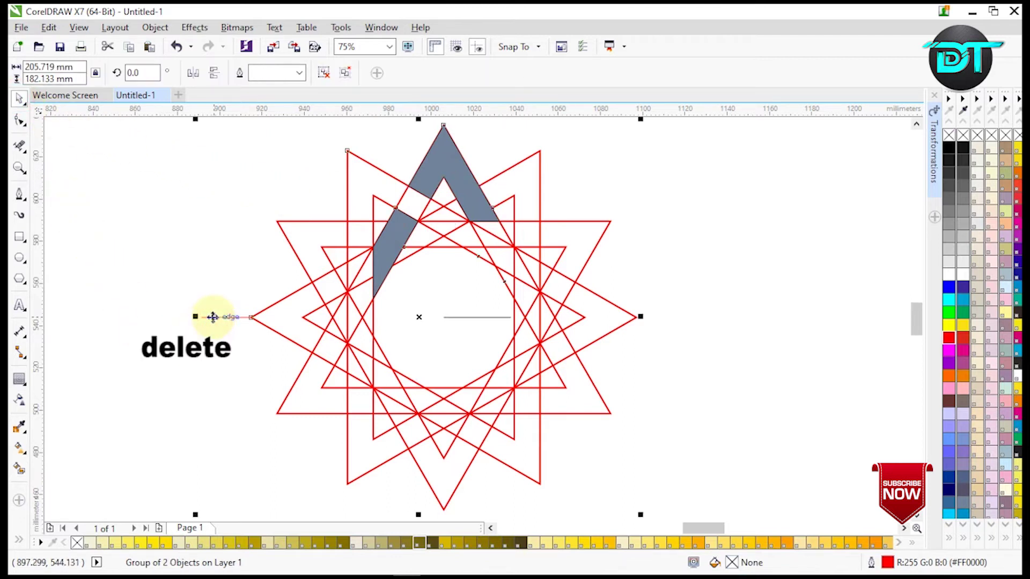
pyautogui.press('Delete')
# Step: Move the rotation centers of the chevron and the slanted band to the inner end of the short horizontal line at the star's center
pyautogui.click(456, 177)
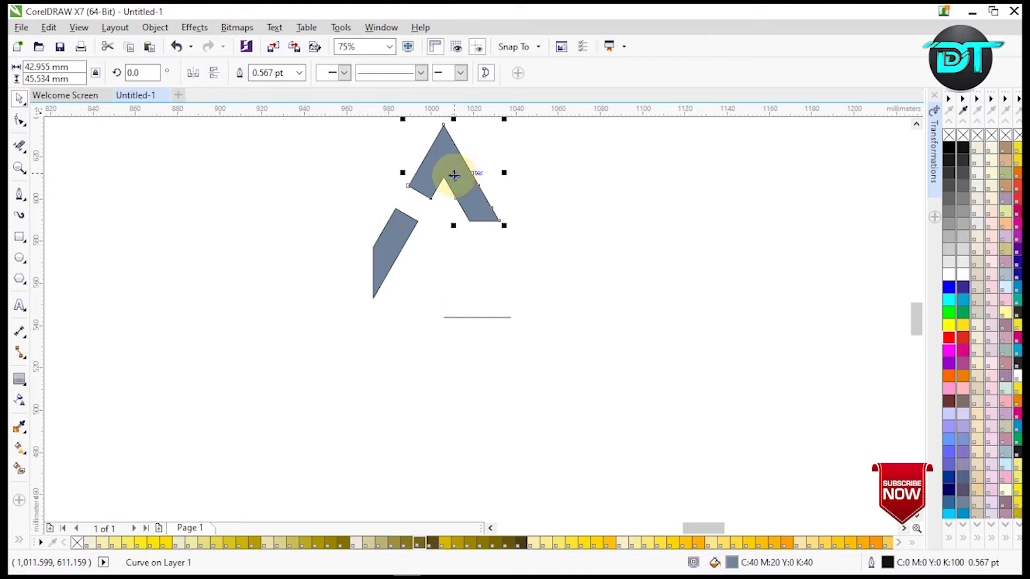
pyautogui.click(453, 177)
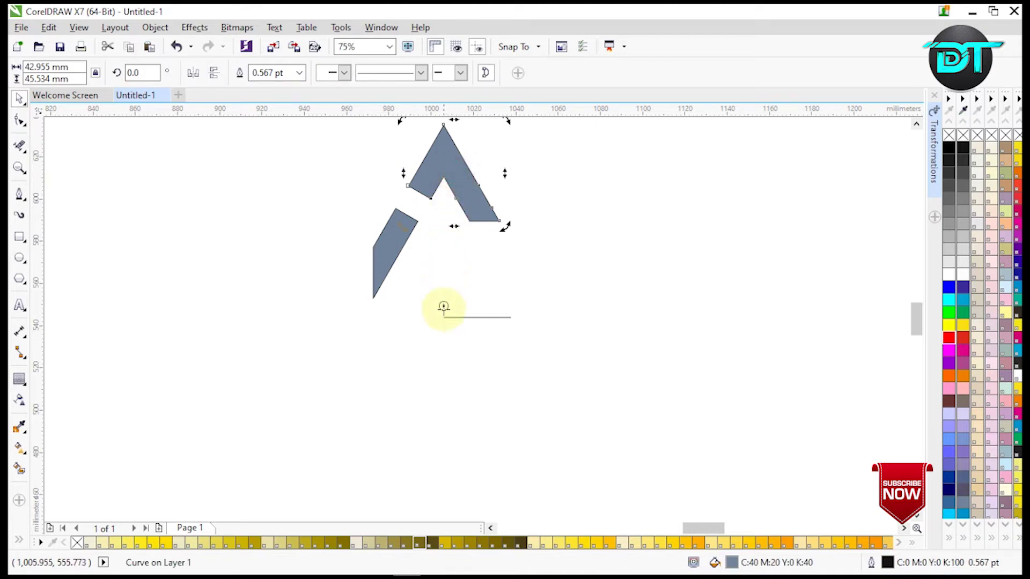
pyautogui.click(399, 255)
pyautogui.click(396, 247)
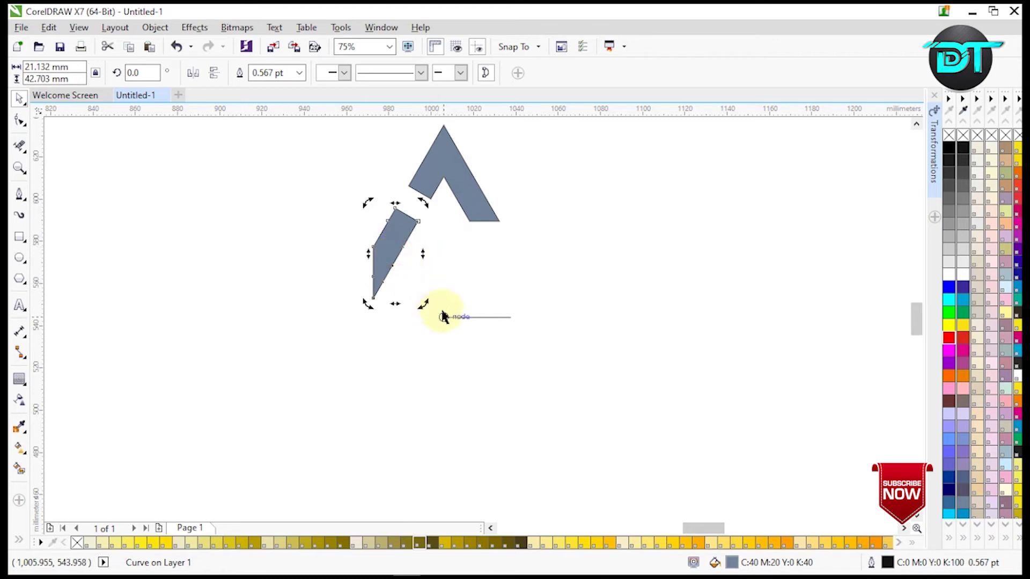
# Step: Rotate the chevron by 30° around the star's center with 11 copies
pyautogui.click(445, 169)
pyautogui.click(453, 176)
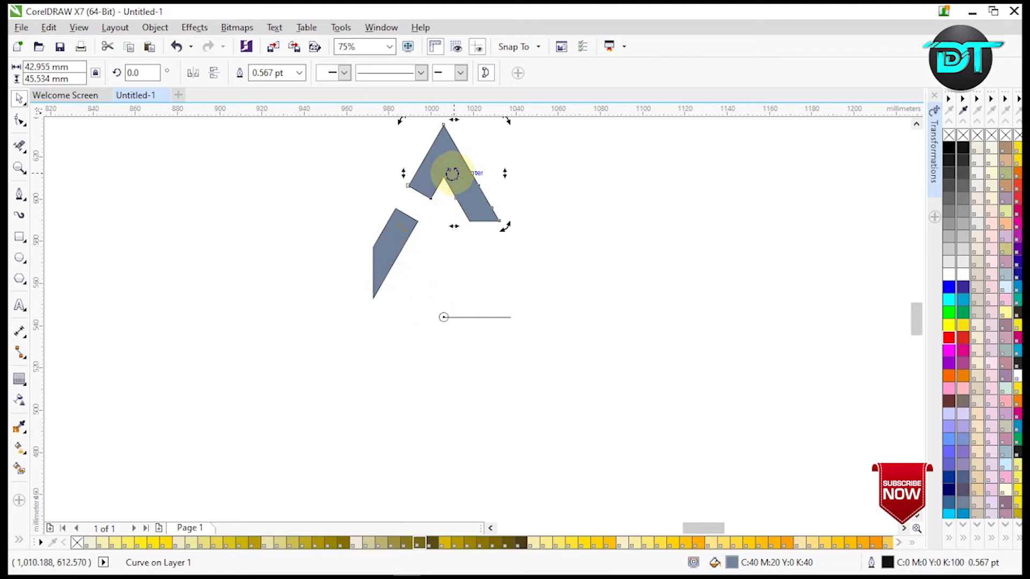
pyautogui.click(934, 153)
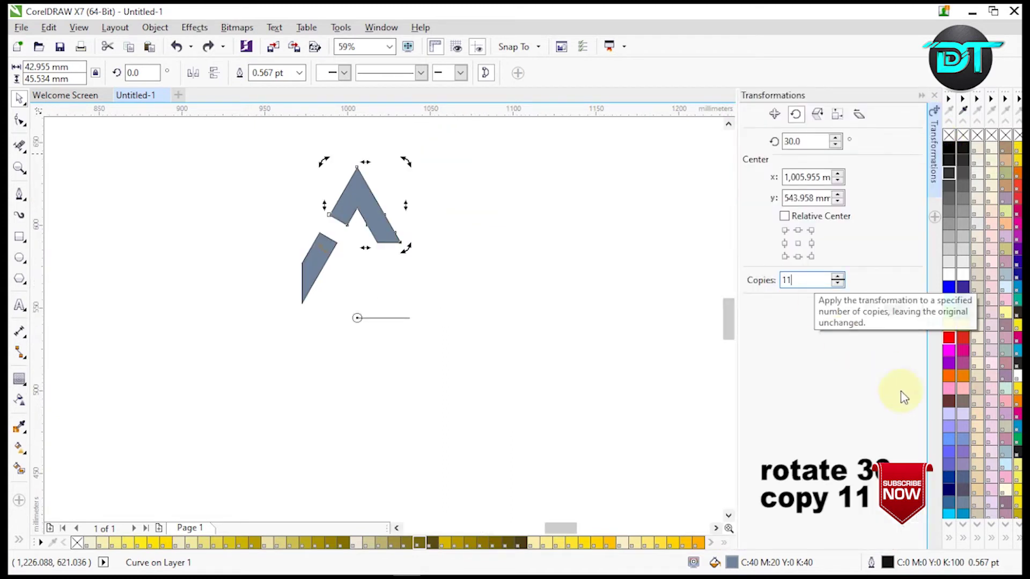
pyautogui.click(886, 308)
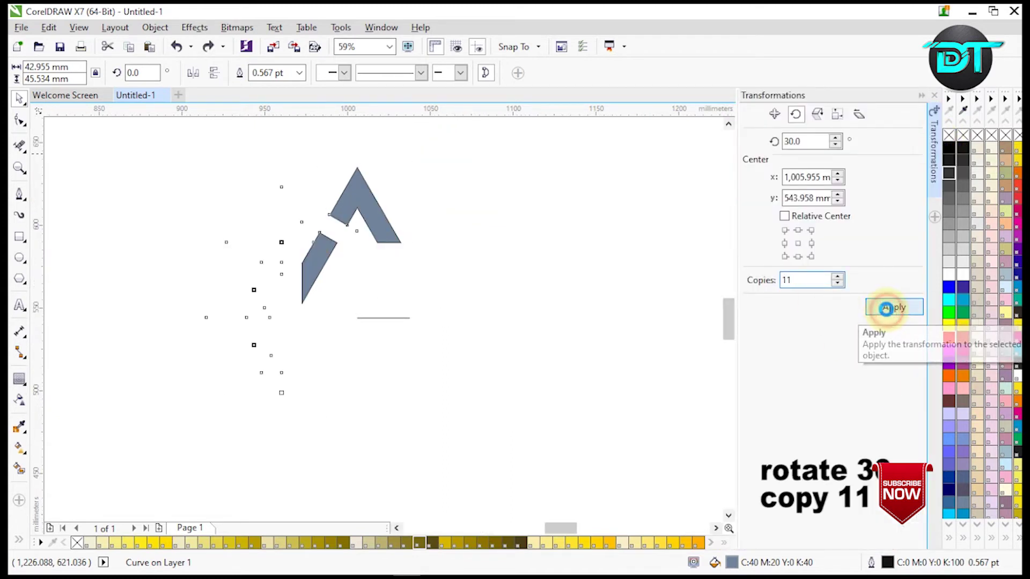
# Step: Rotate the slanted band by 30° around the star's center with 11 copies and collapse the transformation settings
pyautogui.click(316, 264)
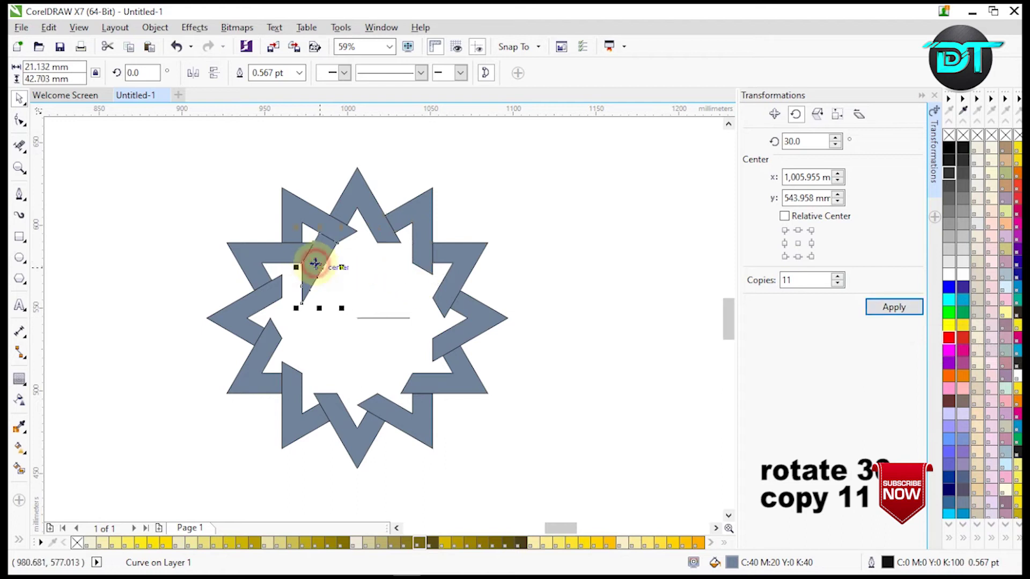
pyautogui.click(317, 263)
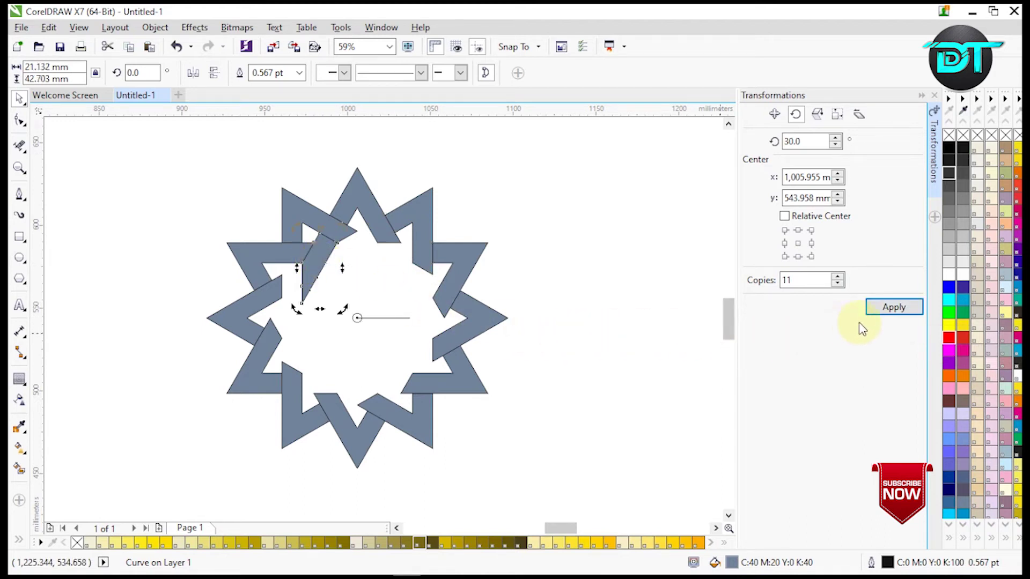
pyautogui.click(888, 309)
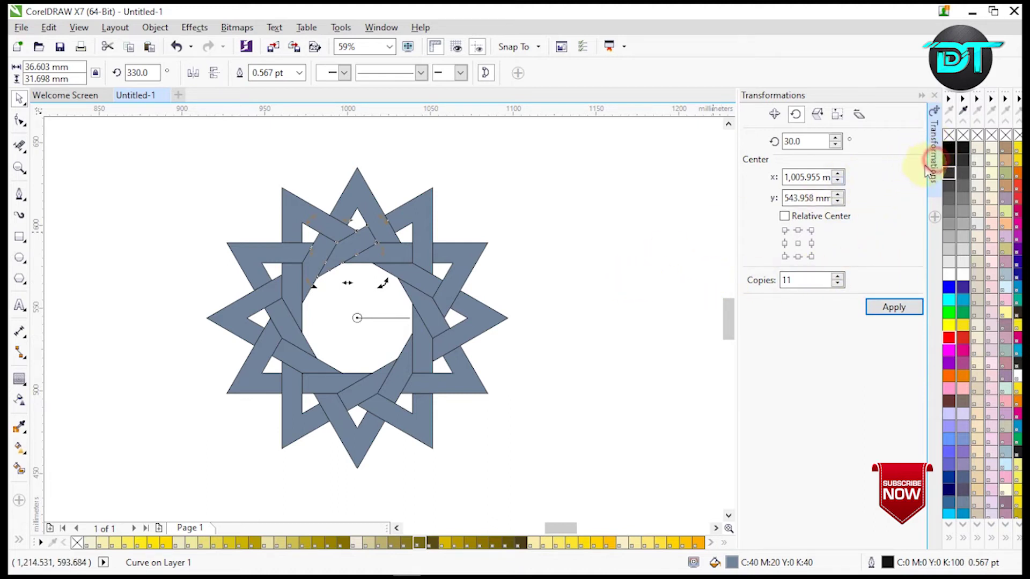
pyautogui.click(921, 96)
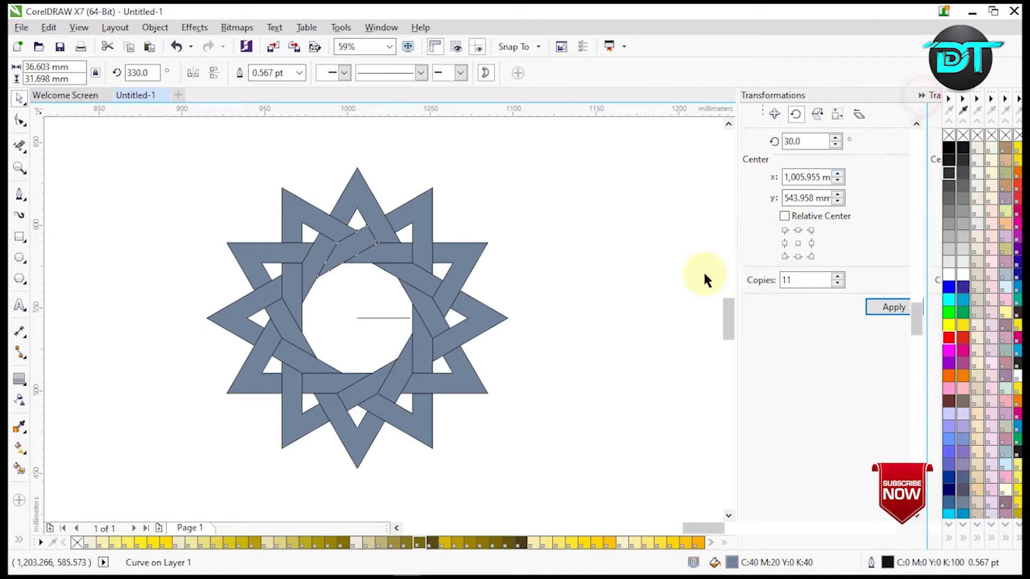
# Step: Remove the fill from all the star's shapes, leaving only their outlines
pyautogui.click(107, 205)
pyautogui.hotkey('ctrl', 'a')
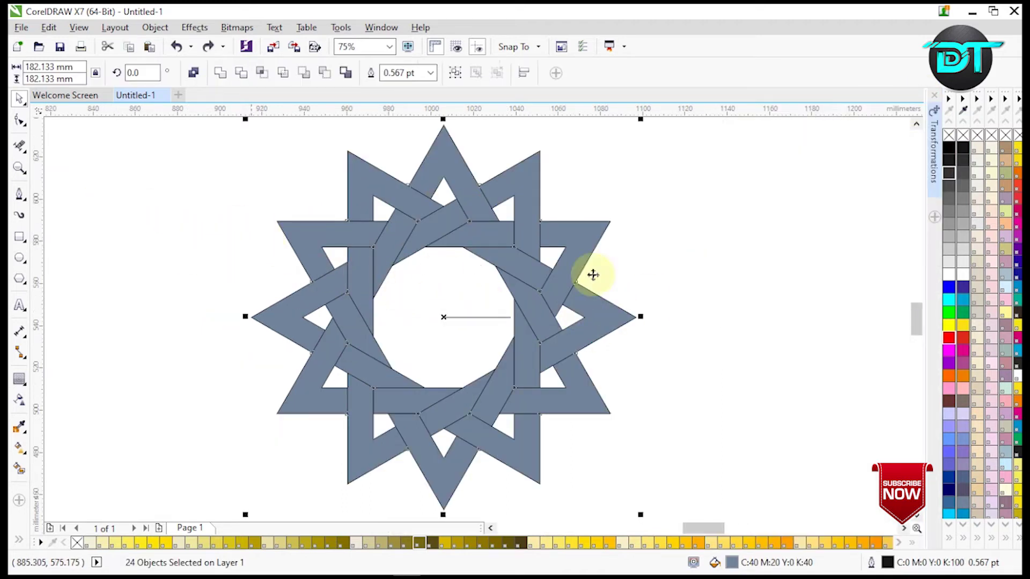
pyautogui.click(949, 135)
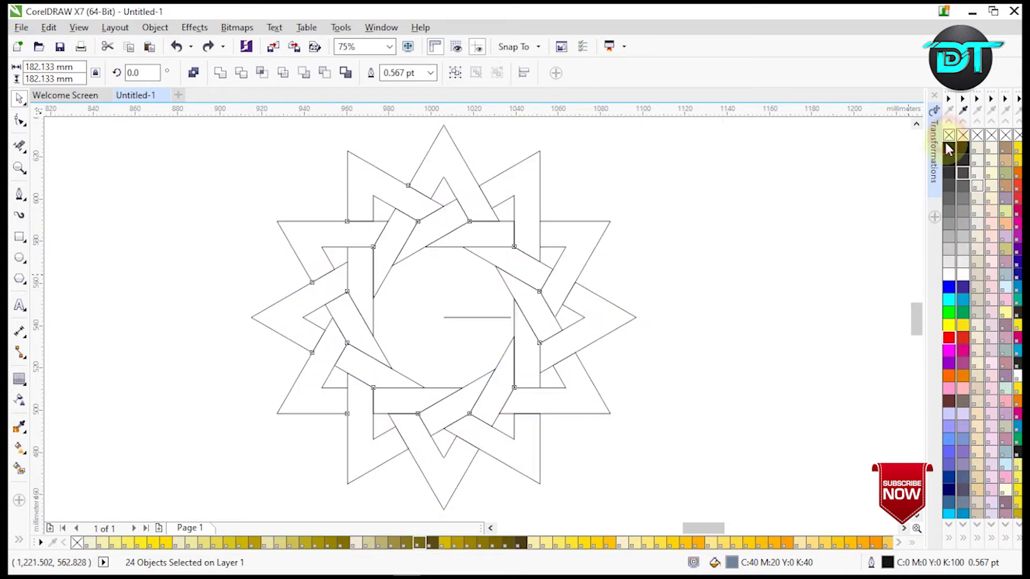
pyautogui.click(783, 262)
# Step: Remove the overlapping inner segments between the strips on the left side of the star with Virtual Segment Delete
pyautogui.click(19, 146)
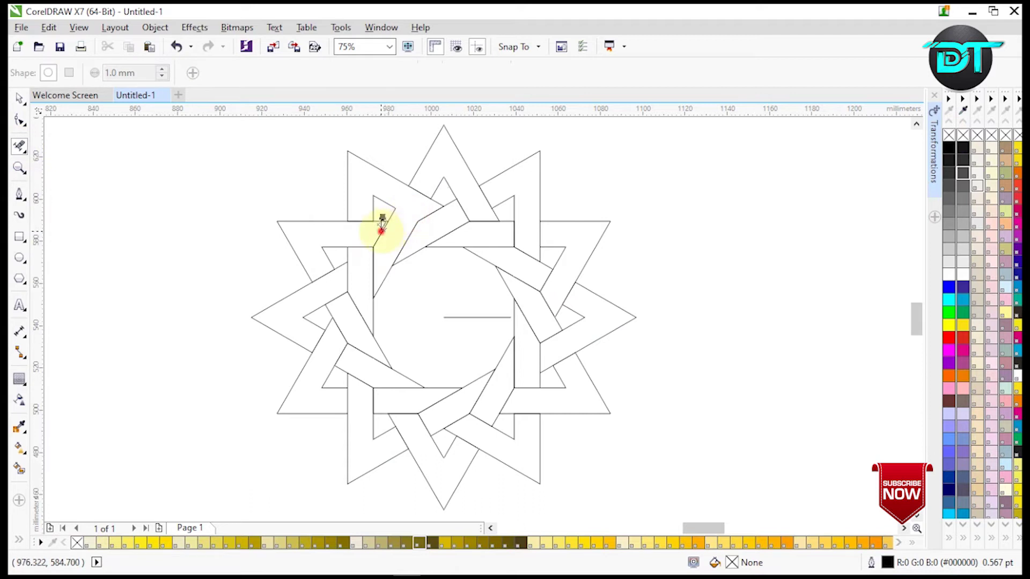
pyautogui.click(359, 221)
pyautogui.click(362, 247)
pyautogui.click(374, 253)
pyautogui.click(347, 275)
pyautogui.click(323, 275)
pyautogui.click(337, 299)
pyautogui.click(351, 300)
pyautogui.click(373, 280)
pyautogui.click(339, 329)
pyautogui.click(317, 342)
pyautogui.click(346, 390)
pyautogui.click(374, 395)
pyautogui.click(385, 388)
pyautogui.click(382, 364)
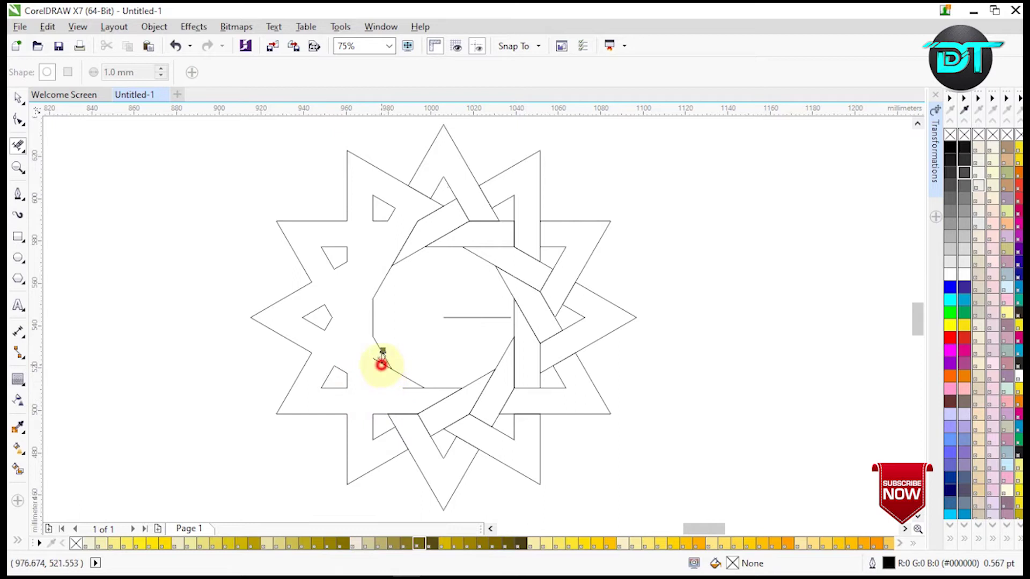
# Step: Delete the overlapping inner segments between the strips along the bottom and lower right of the star
pyautogui.click(411, 388)
pyautogui.click(445, 399)
pyautogui.click(411, 413)
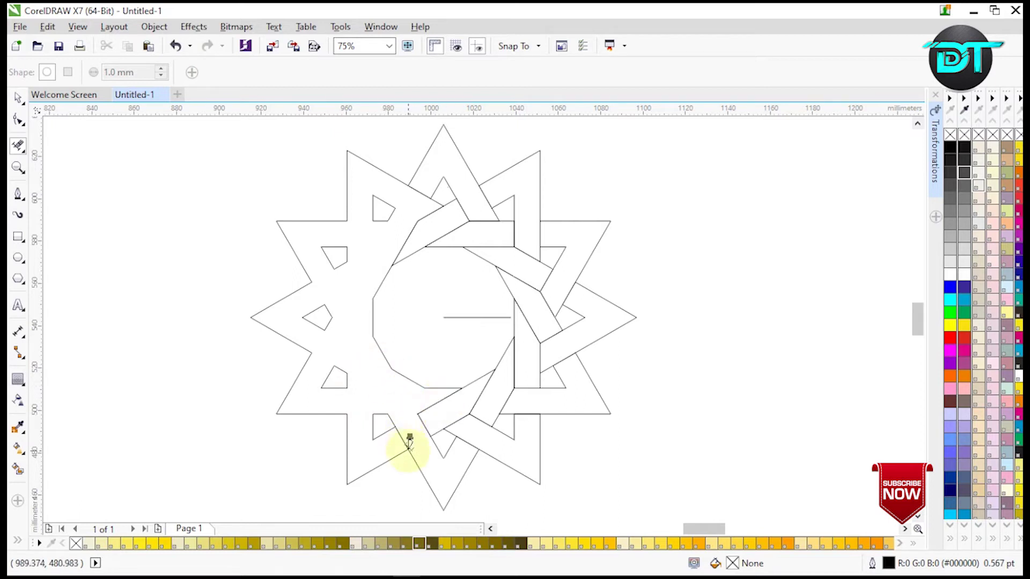
pyautogui.click(435, 405)
pyautogui.click(424, 423)
pyautogui.click(452, 416)
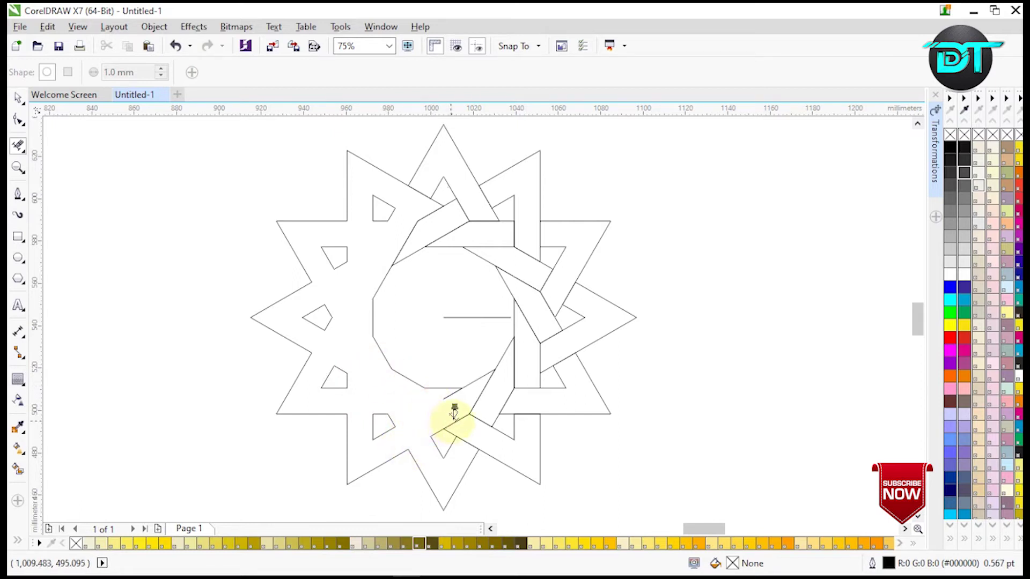
pyautogui.click(489, 378)
pyautogui.click(515, 350)
pyautogui.click(507, 400)
pyautogui.click(475, 418)
pyautogui.click(522, 415)
# Step: Delete the overlapping inner segments between the strips on the right side of the star
pyautogui.click(524, 385)
pyautogui.click(540, 358)
pyautogui.click(531, 322)
pyautogui.click(557, 323)
pyautogui.click(560, 357)
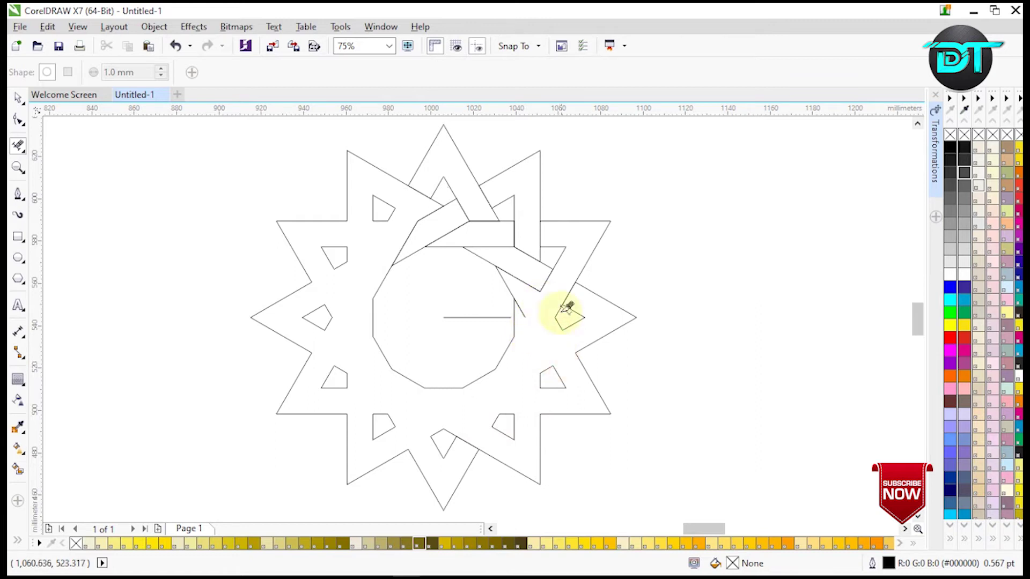
pyautogui.click(550, 275)
pyautogui.click(521, 312)
pyautogui.click(529, 285)
pyautogui.click(526, 255)
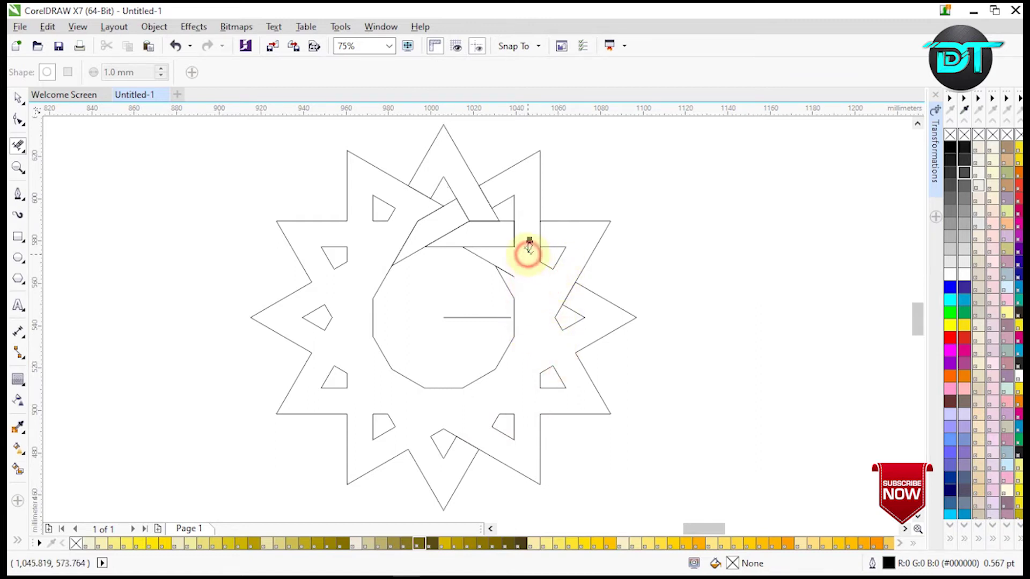
# Step: Delete the remaining overlapping inner segments between the strips across the upper part of the star with Virtual Segment Delete
pyautogui.click(515, 235)
pyautogui.click(492, 246)
pyautogui.click(453, 229)
pyautogui.click(435, 209)
pyautogui.click(432, 238)
pyautogui.click(403, 244)
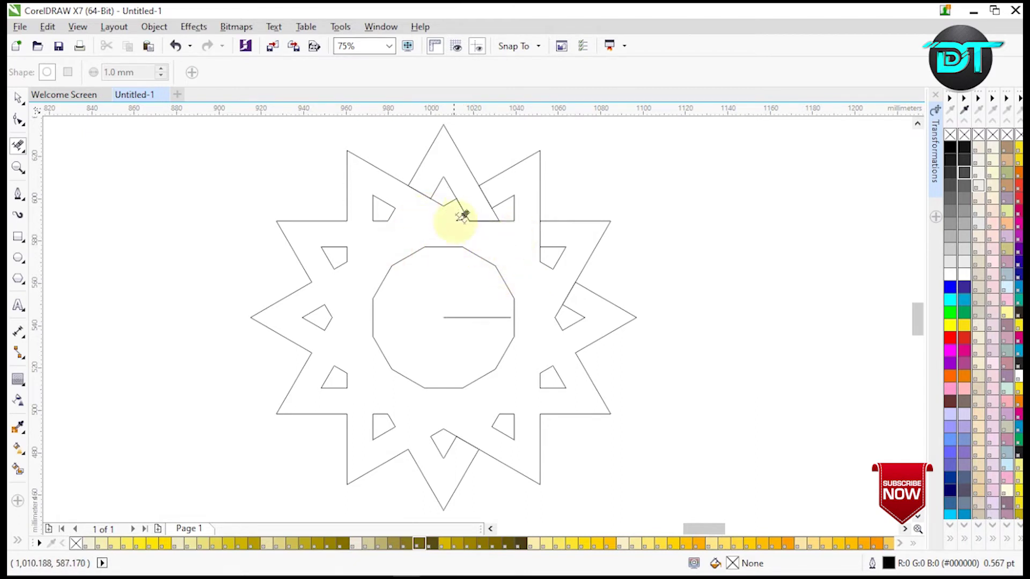
pyautogui.click(472, 221)
pyautogui.click(420, 194)
pyautogui.click(486, 196)
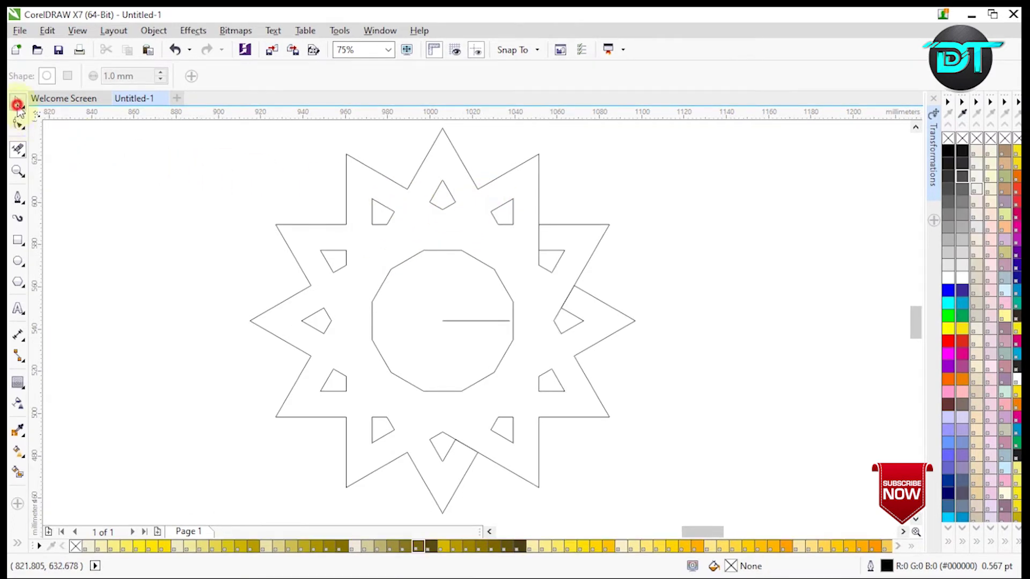
# Step: Create a filled shape from the star outline with Smart Fill and color it PANTONE 24-1-1 C
pyautogui.click(17, 104)
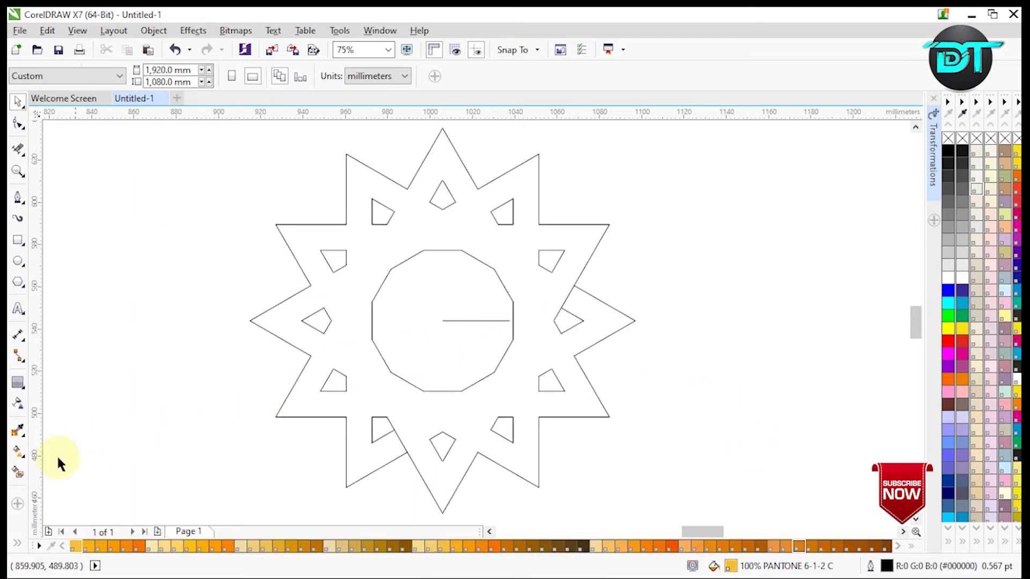
pyautogui.click(311, 406)
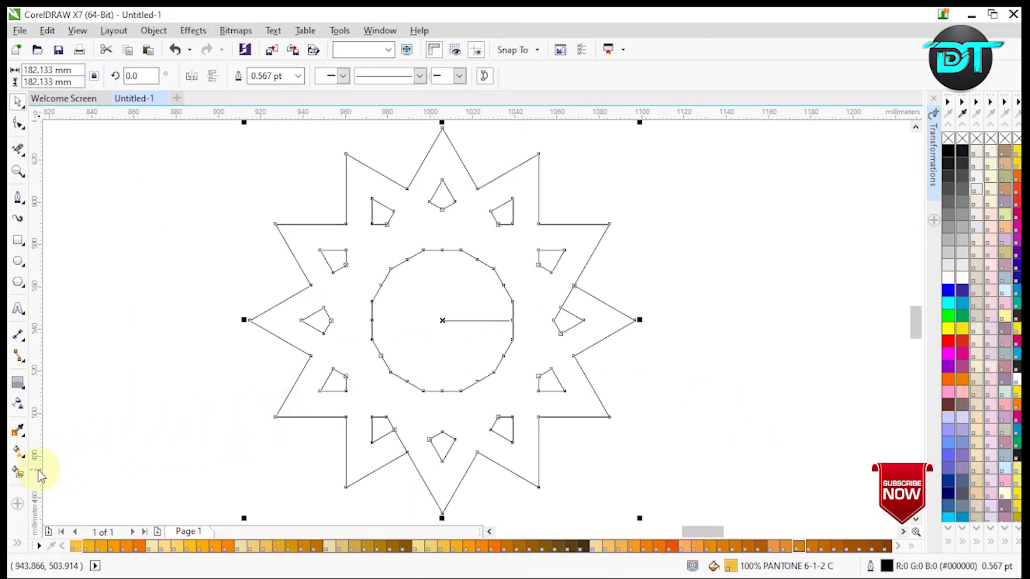
pyautogui.click(18, 472)
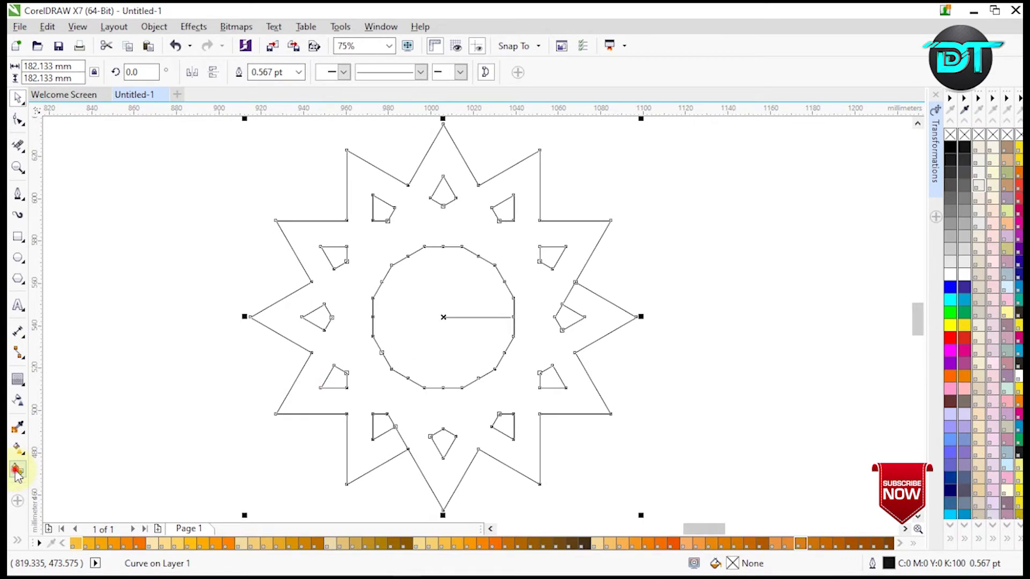
pyautogui.click(371, 385)
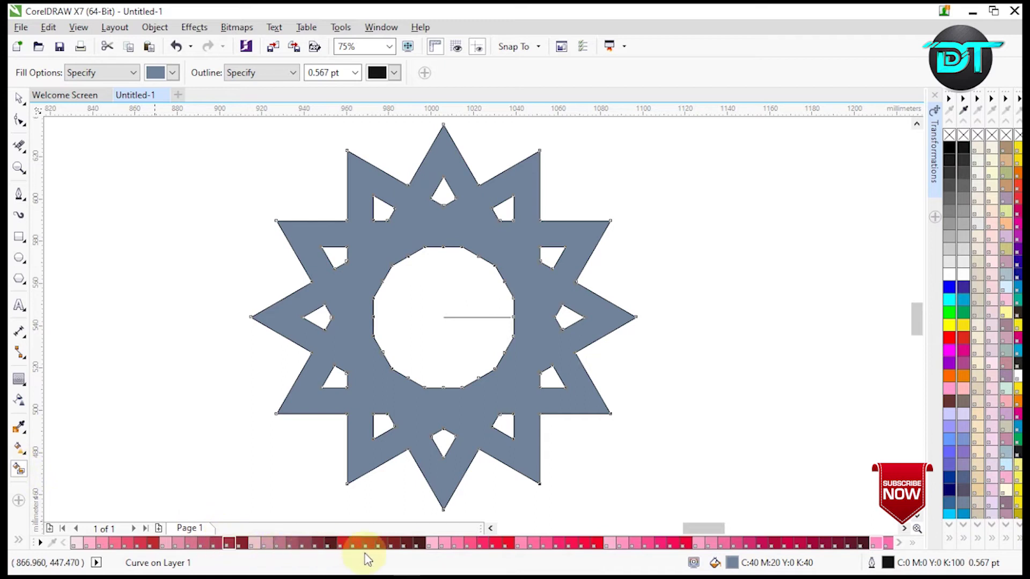
pyautogui.click(443, 543)
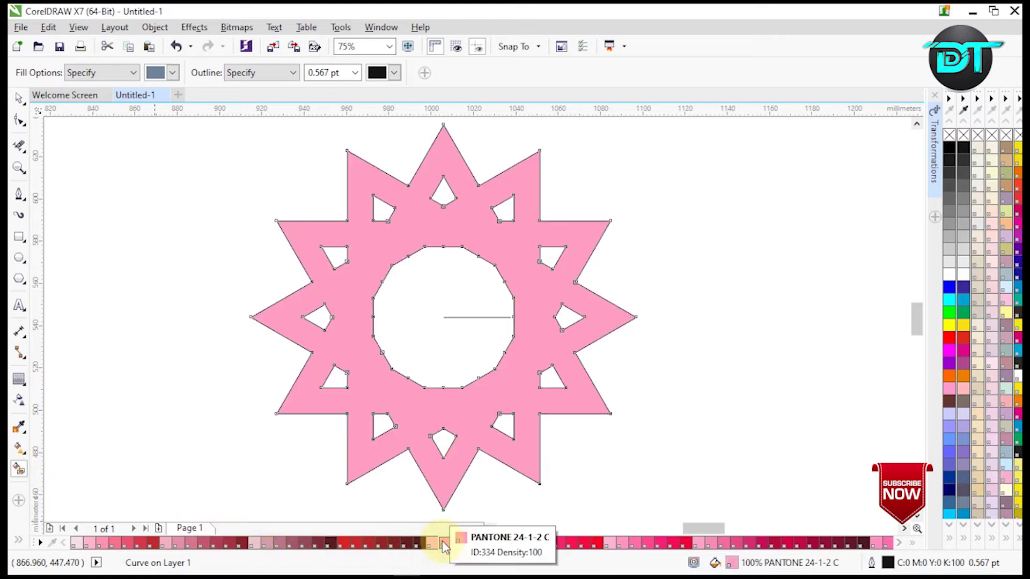
pyautogui.click(608, 543)
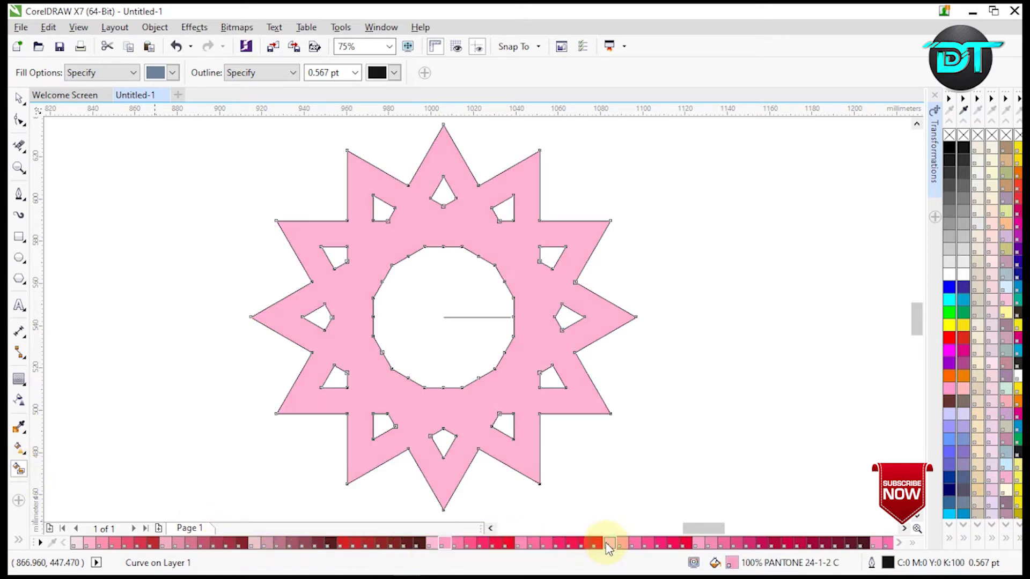
pyautogui.click(447, 544)
pyautogui.click(437, 544)
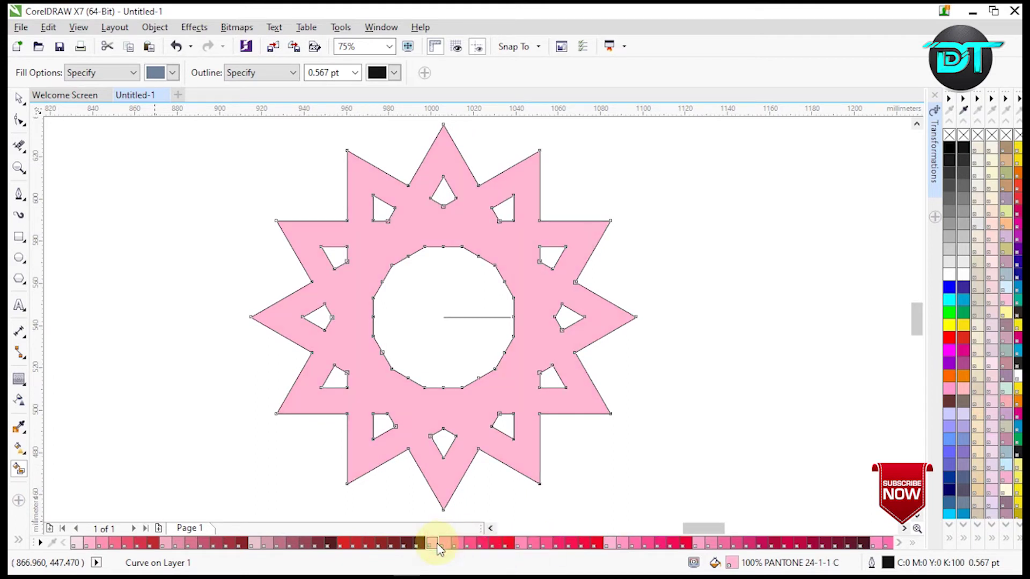
# Step: Set the outline width of the pink star to None
pyautogui.click(18, 99)
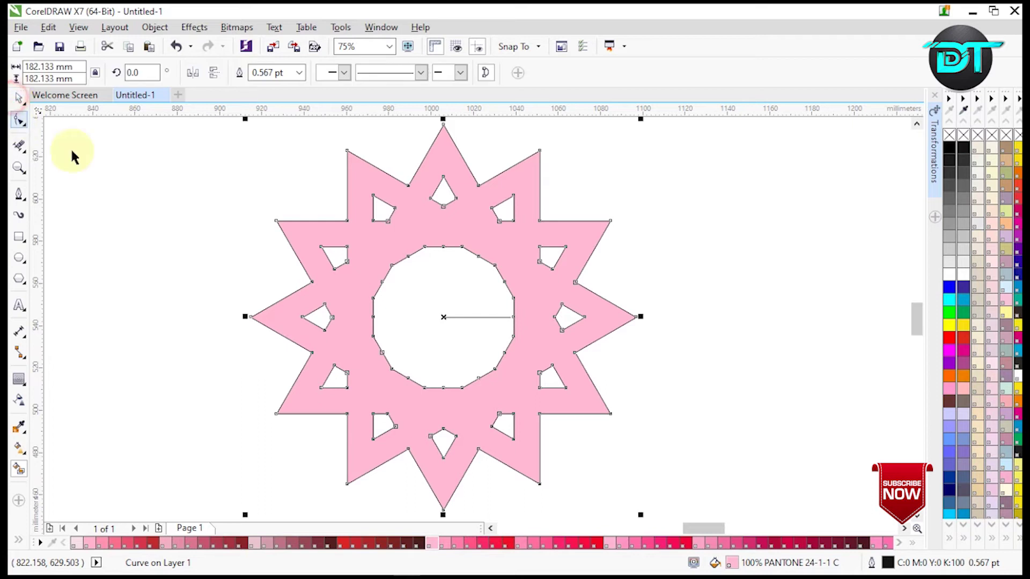
pyautogui.click(301, 76)
pyautogui.click(295, 91)
pyautogui.click(277, 174)
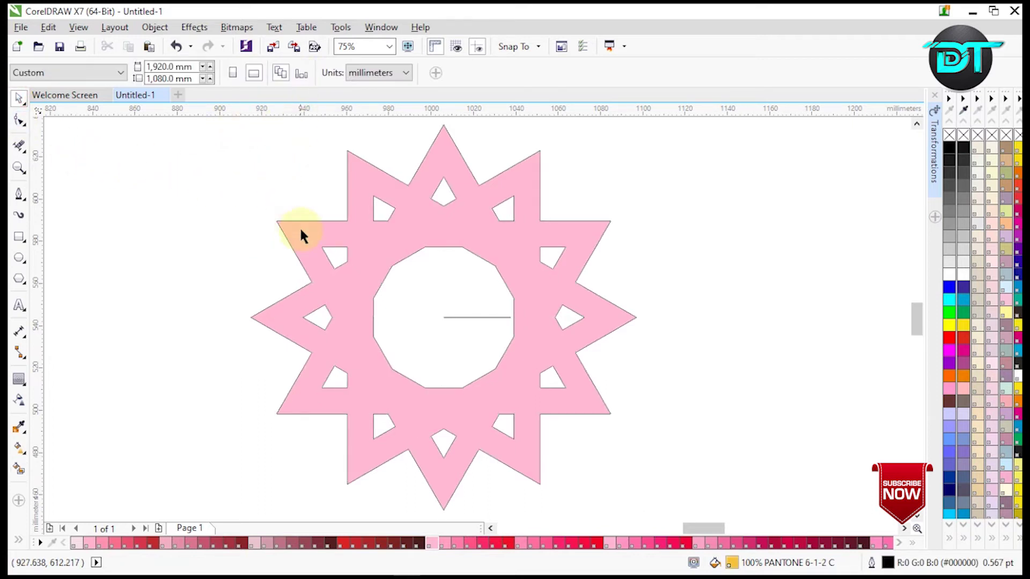
pyautogui.click(365, 263)
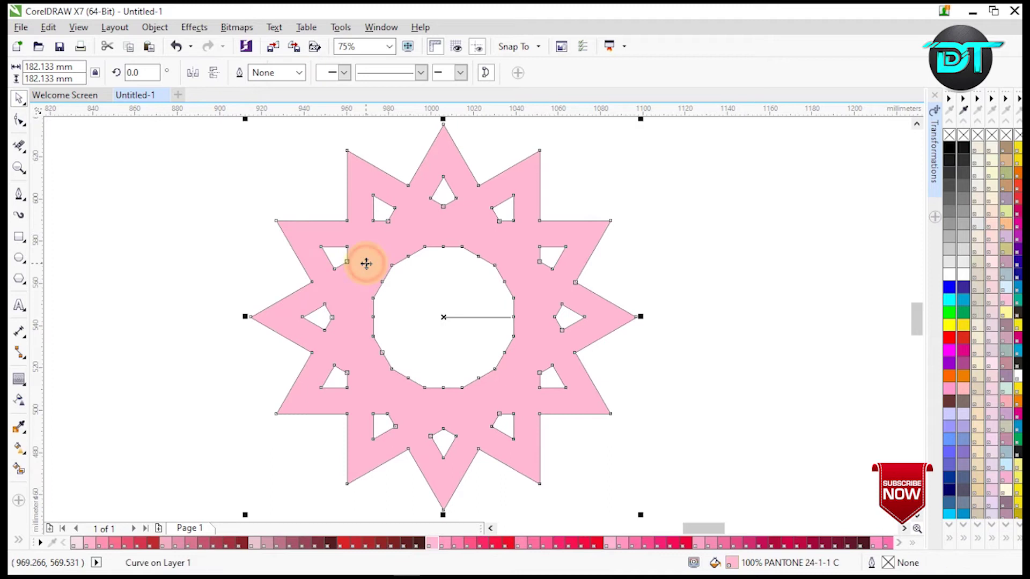
# Step: Paste the four copied overlap pieces onto the star and set their outline width to None
pyautogui.rightClick(228, 232)
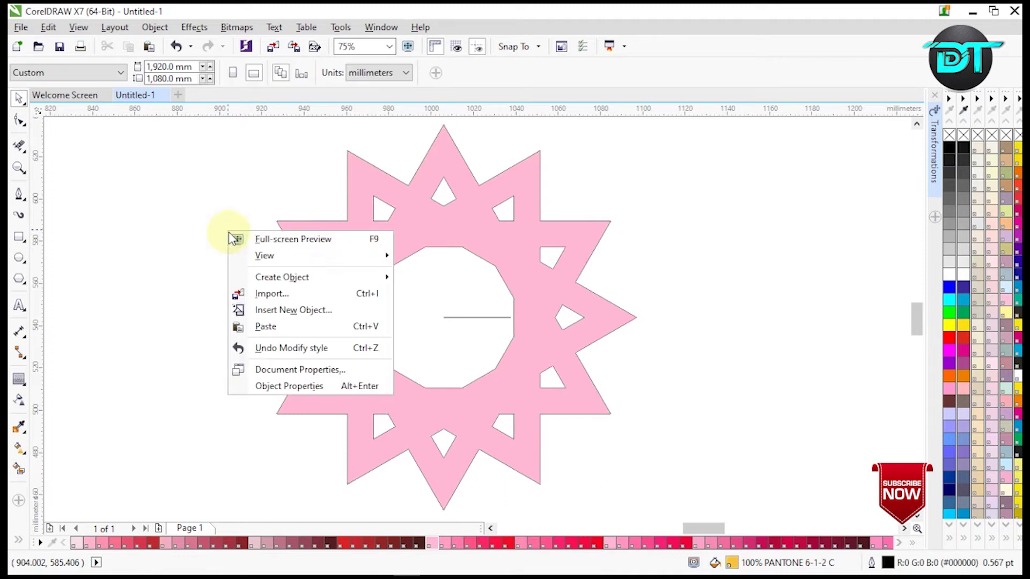
pyautogui.click(255, 327)
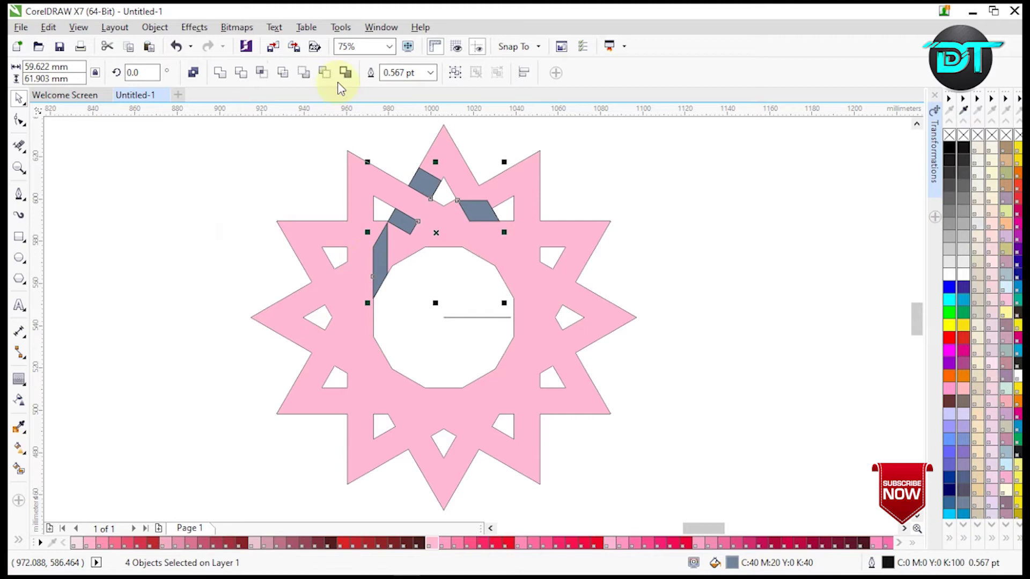
pyautogui.click(432, 73)
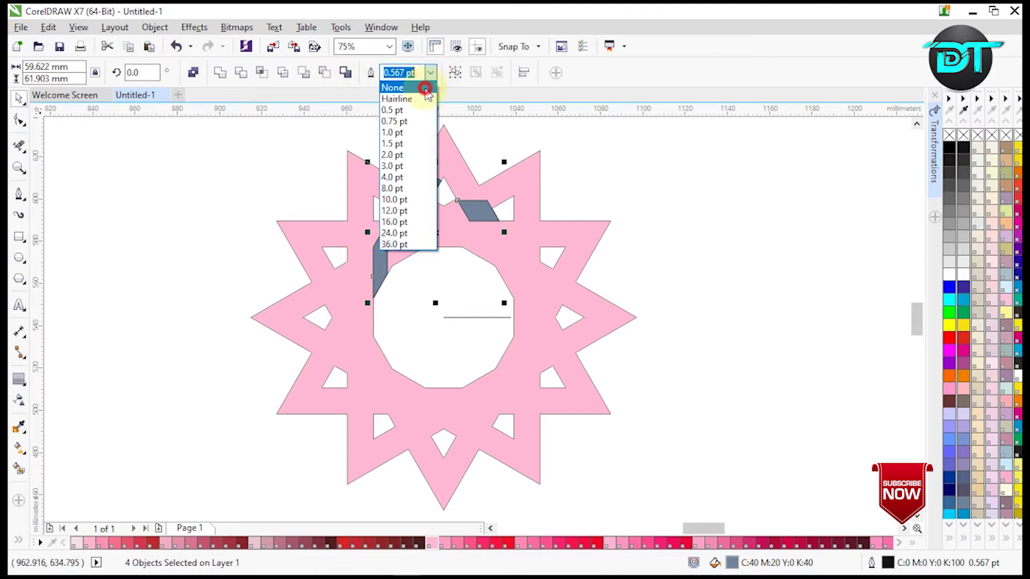
pyautogui.click(397, 85)
pyautogui.click(293, 157)
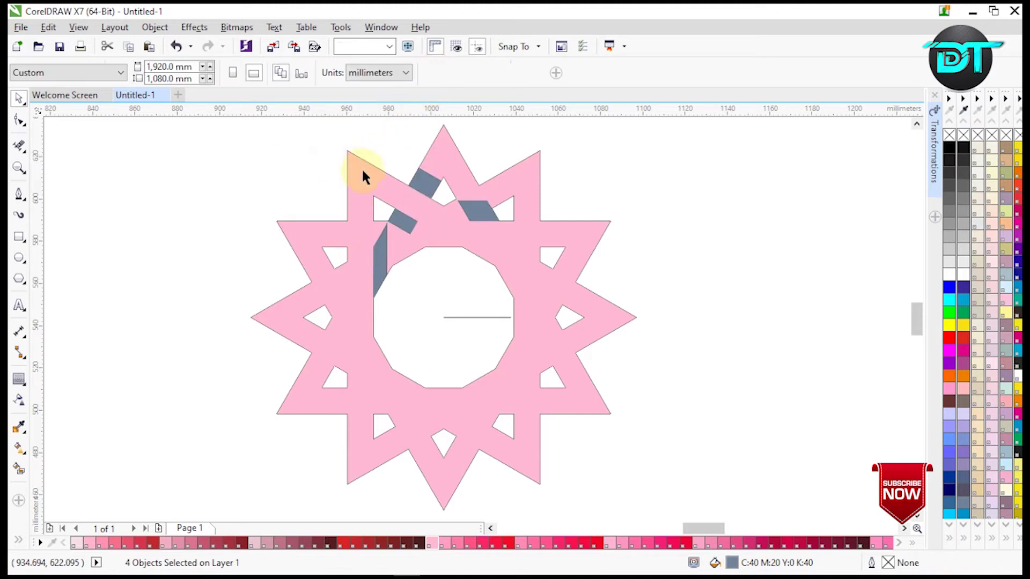
# Step: Fill the uppermost overlap piece, beside the star's top point, with PANTONE 26-1-5 C
pyautogui.click(420, 186)
pyautogui.press('z')
pyautogui.moveTo(320, 148); pyautogui.dragTo(509, 307)
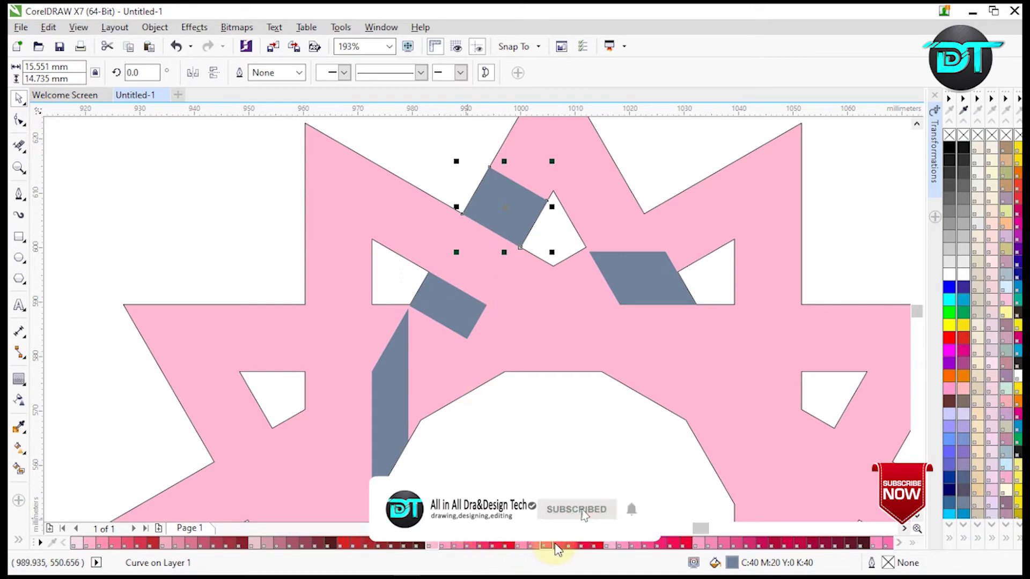
pyautogui.click(577, 546)
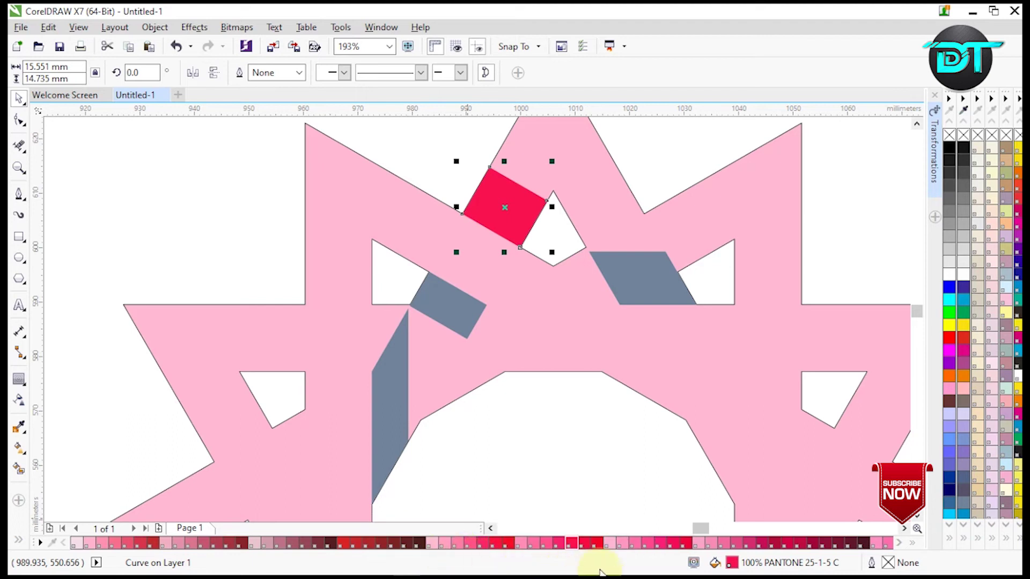
pyautogui.click(662, 545)
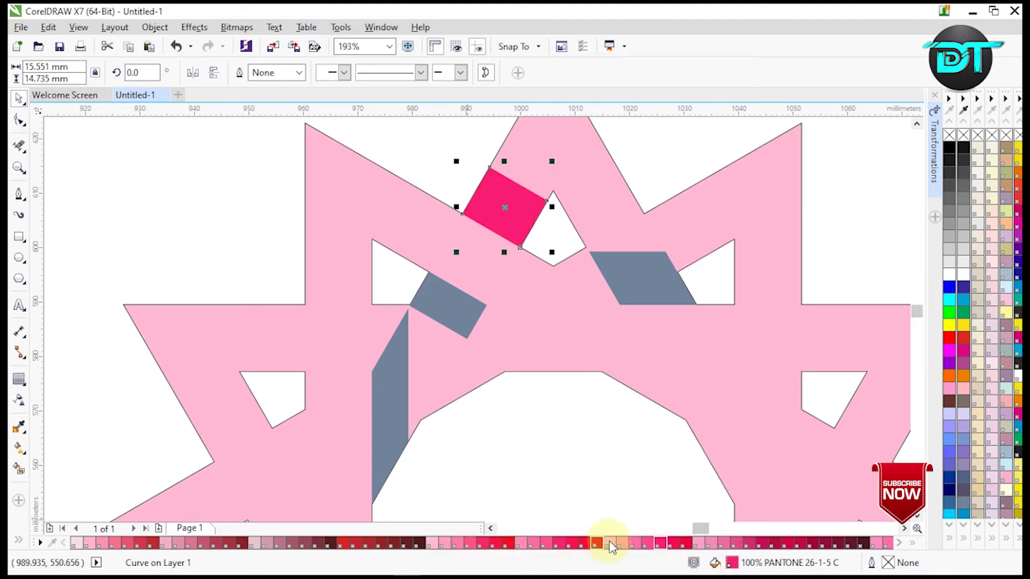
# Step: Apply a linear fountain fill to the uppermost overlap piece, fading upward from its lower edge to an end node with 100 transparency
pyautogui.click(24, 450)
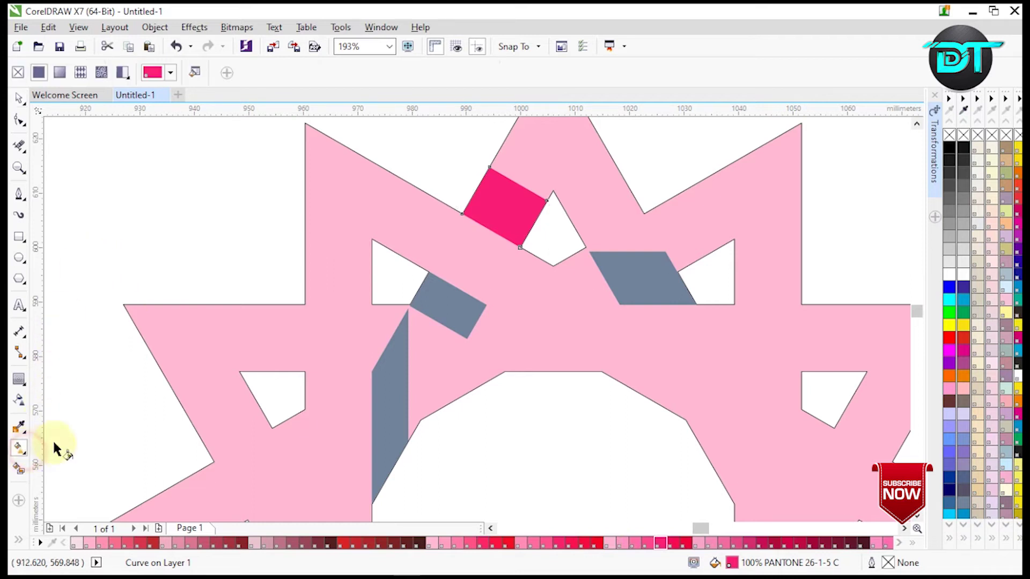
pyautogui.moveTo(491, 228); pyautogui.dragTo(524, 177)
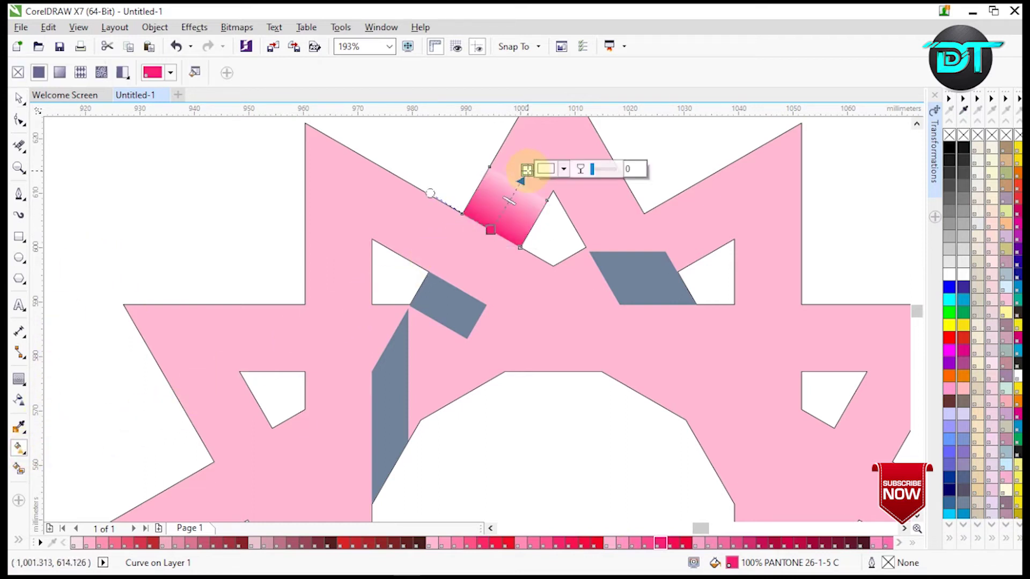
pyautogui.click(600, 177)
pyautogui.moveTo(609, 170); pyautogui.dragTo(616, 168)
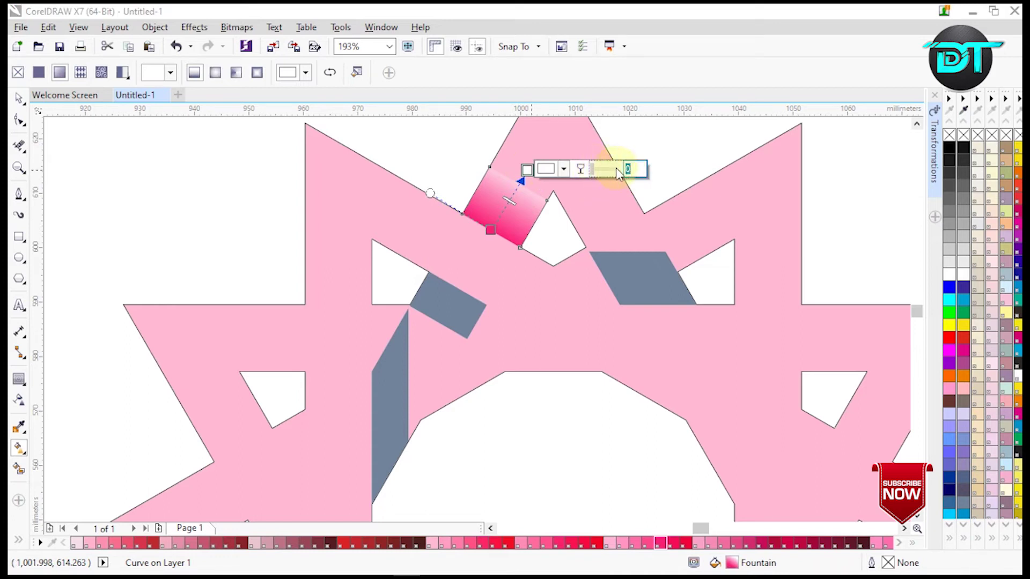
pyautogui.click(512, 202)
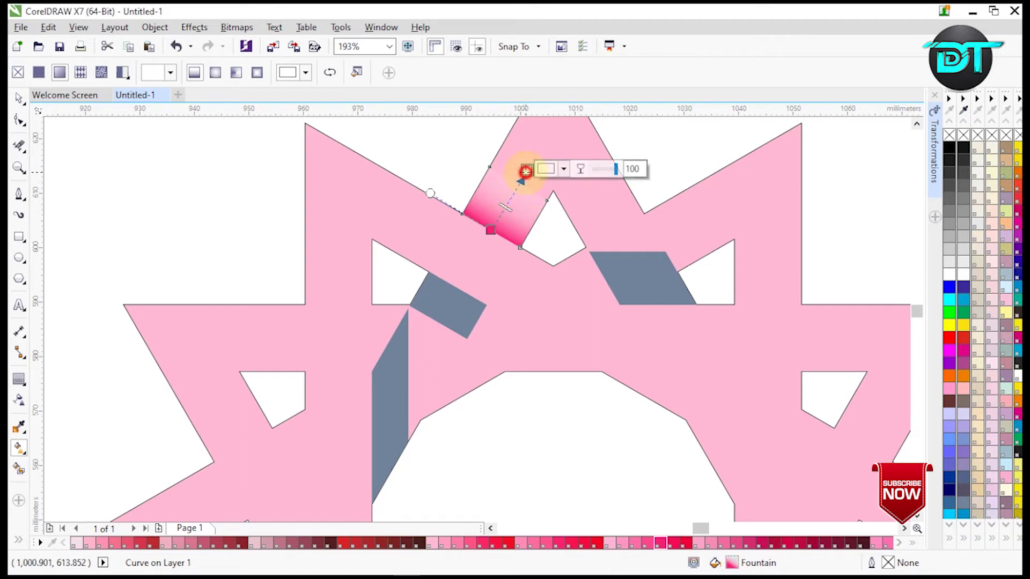
pyautogui.moveTo(525, 171); pyautogui.dragTo(518, 182)
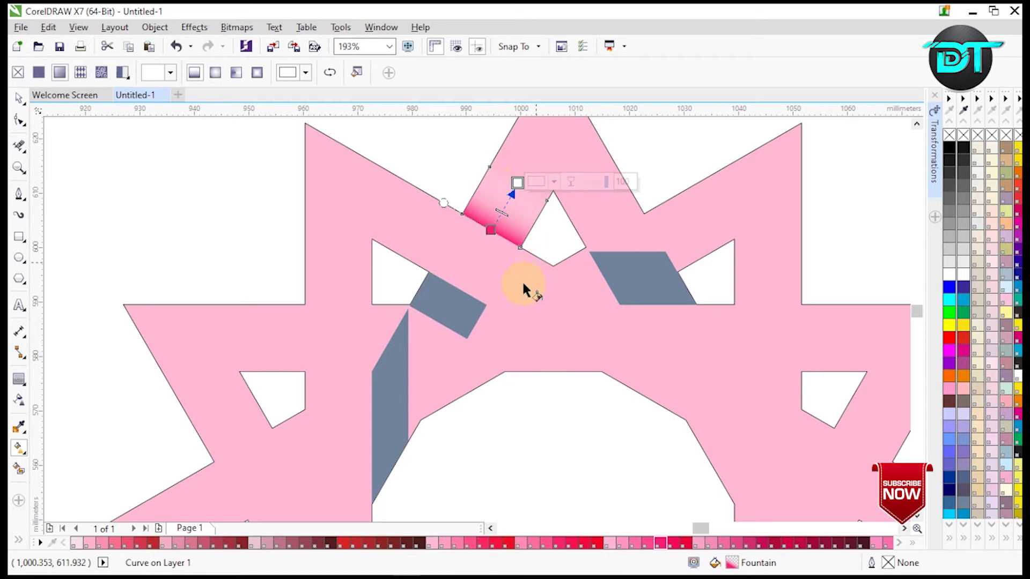
# Step: Enable the Copy Fill option and copy the uppermost piece's fountain fill onto the small overlap piece below it
pyautogui.click(452, 300)
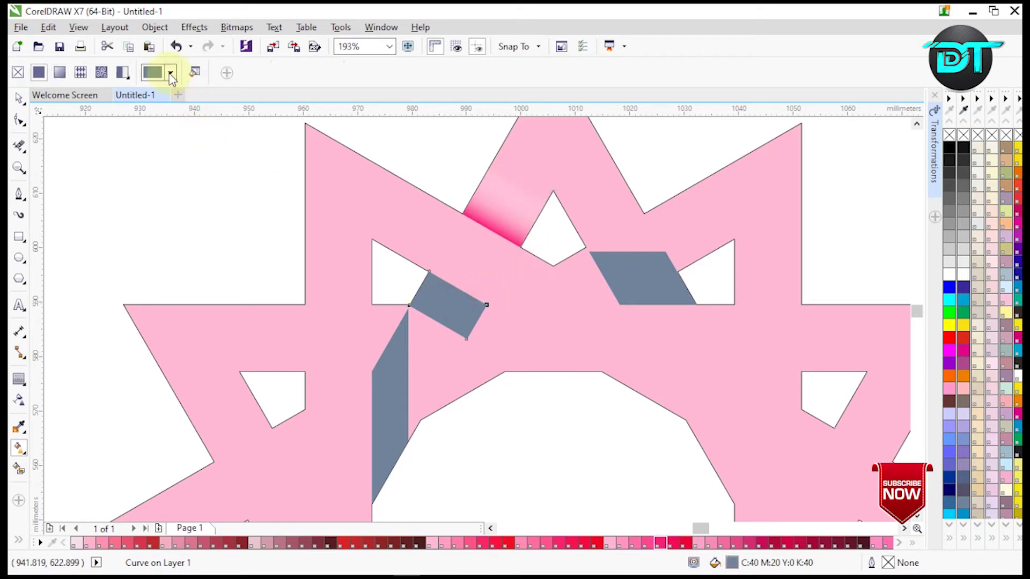
pyautogui.click(227, 73)
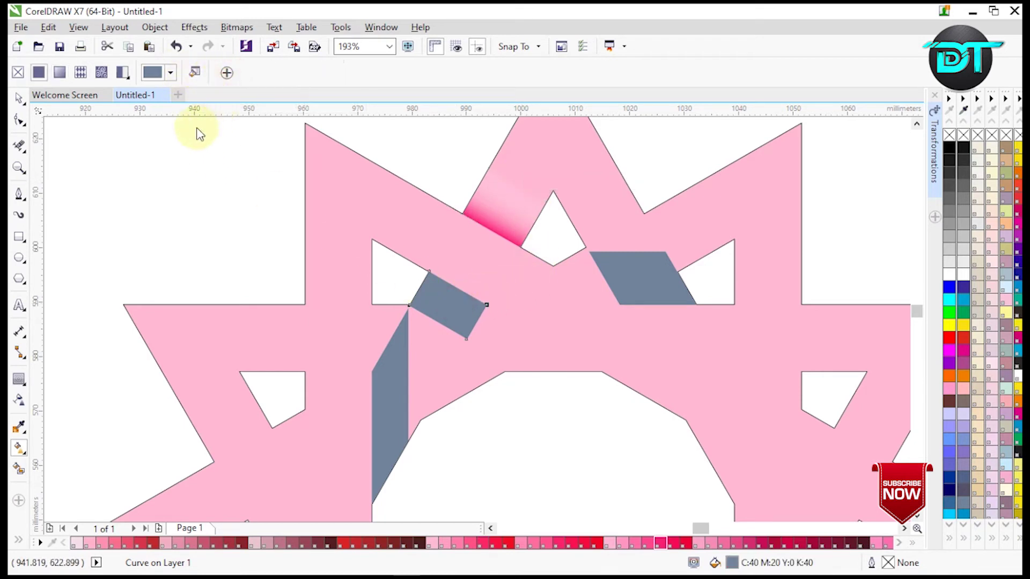
pyautogui.click(79, 291)
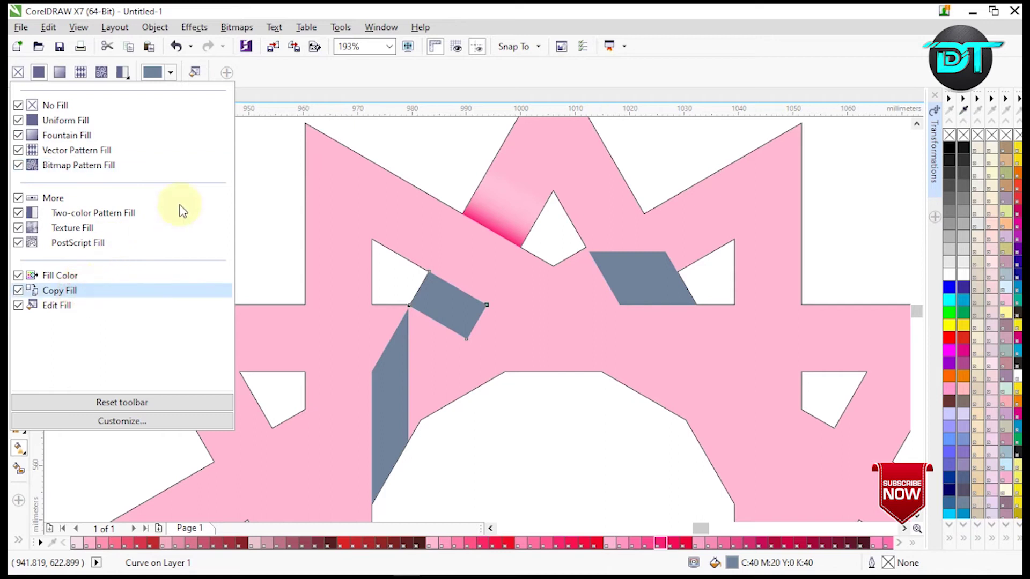
pyautogui.click(266, 163)
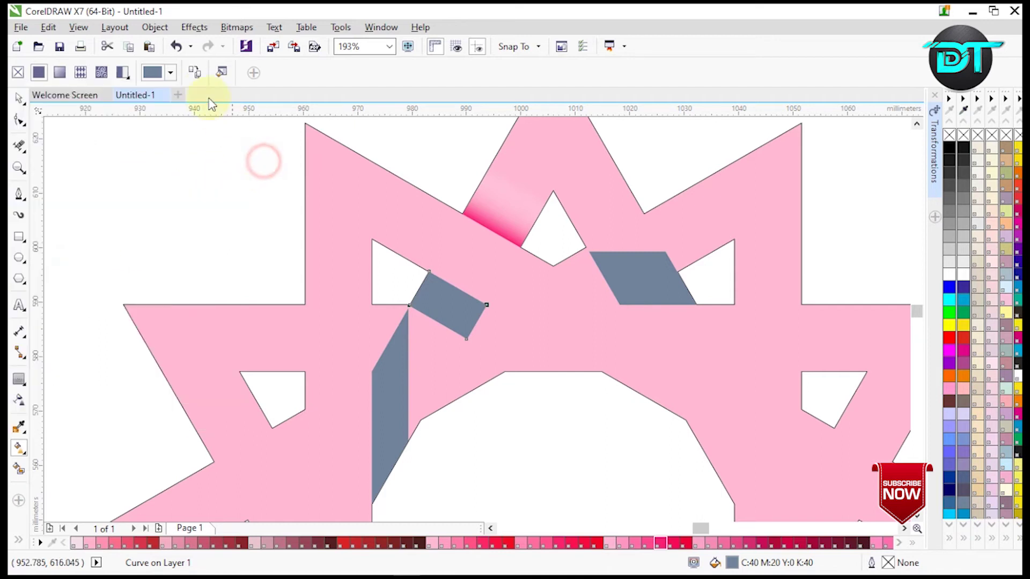
pyautogui.click(196, 75)
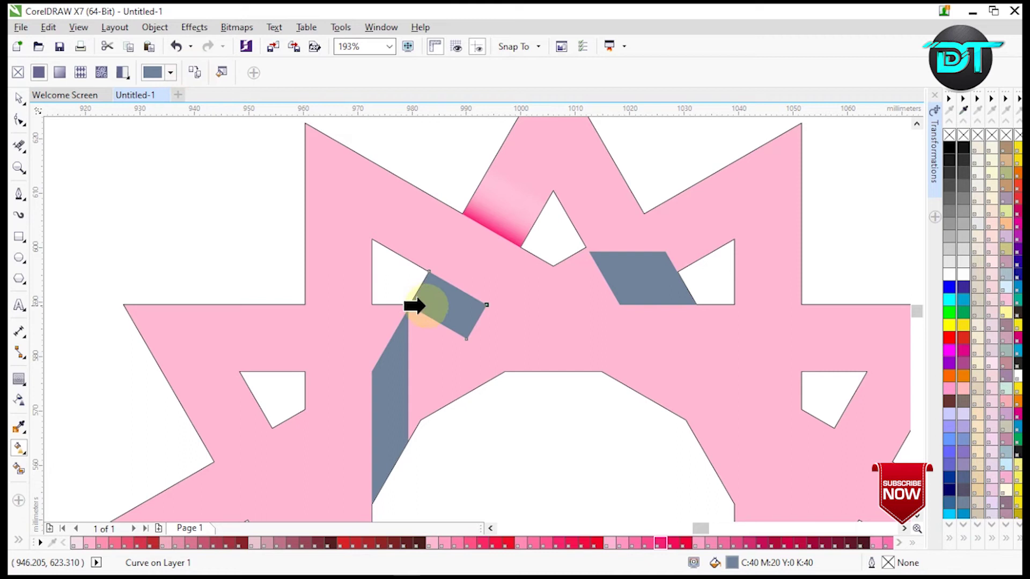
pyautogui.click(485, 223)
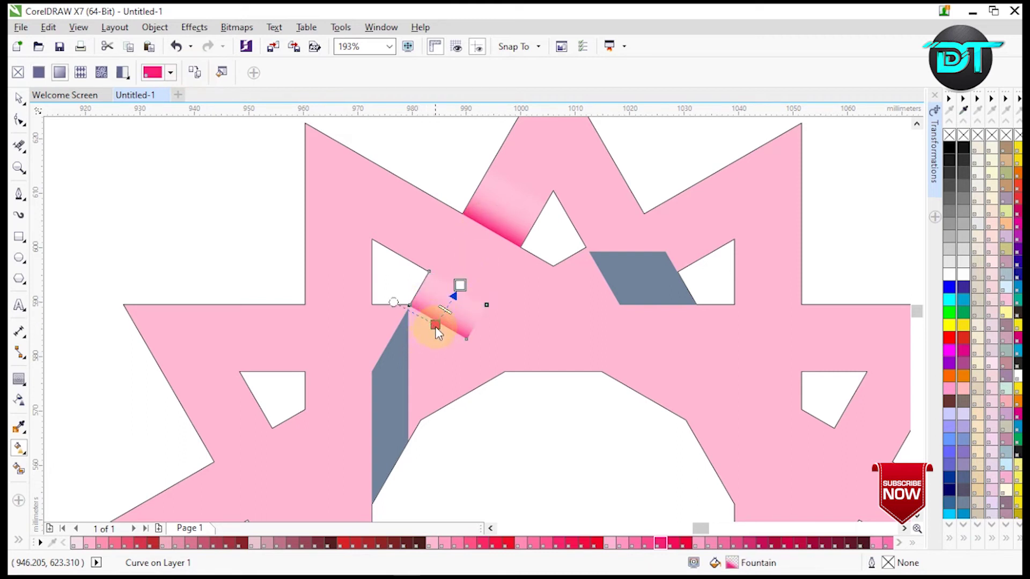
pyautogui.click(420, 319)
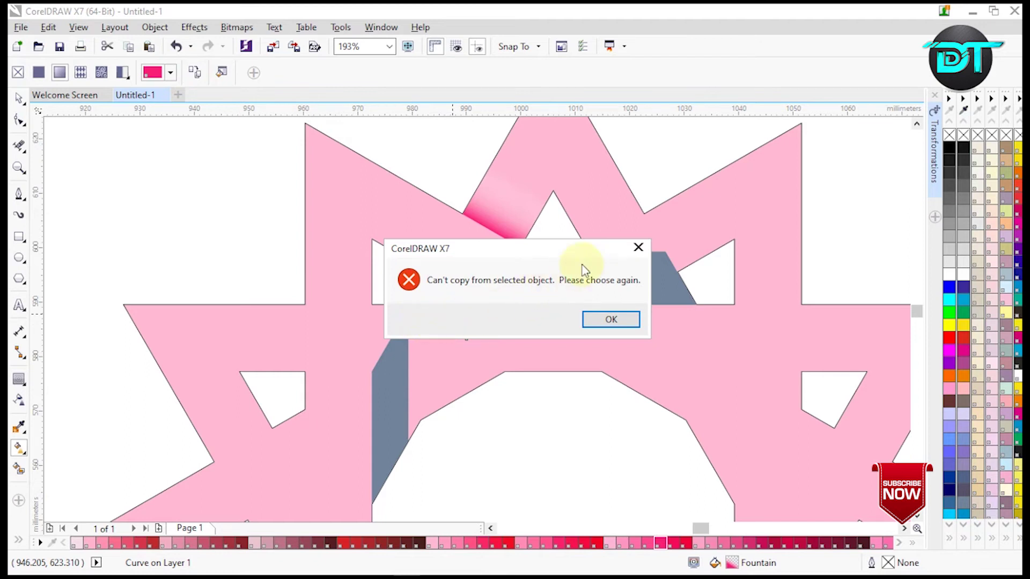
pyautogui.click(638, 248)
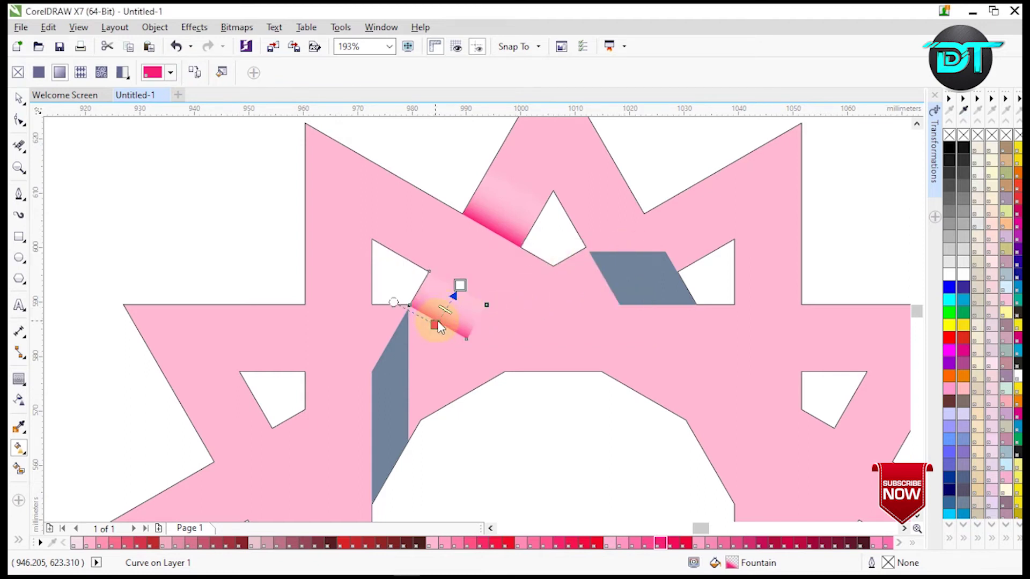
# Step: Reverse the small overlap piece's fountain fill so solid pink starts at its upper edge and fades toward the lower edge
pyautogui.moveTo(435, 325); pyautogui.dragTo(453, 286)
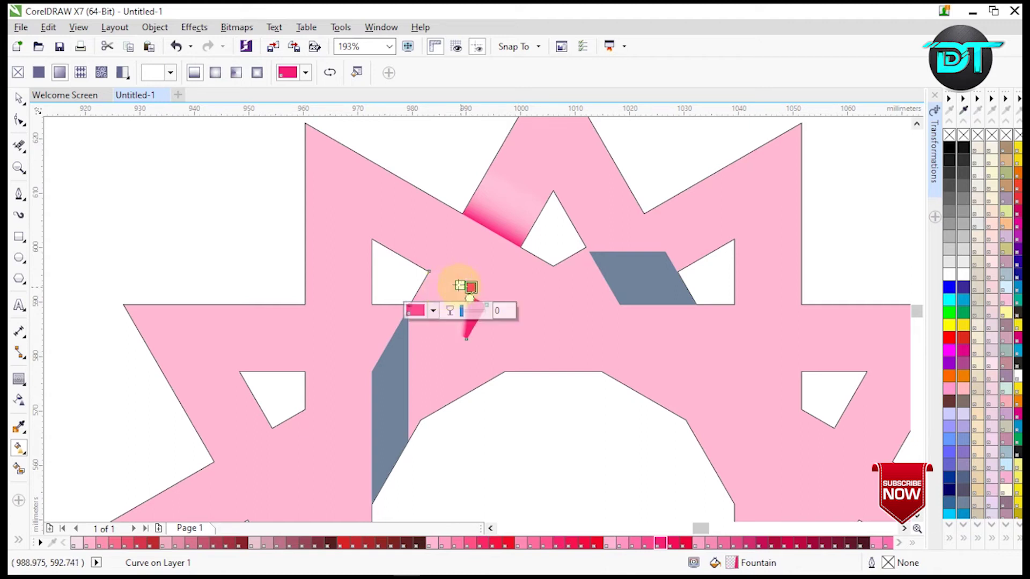
pyautogui.click(435, 337)
pyautogui.moveTo(435, 338); pyautogui.dragTo(425, 359)
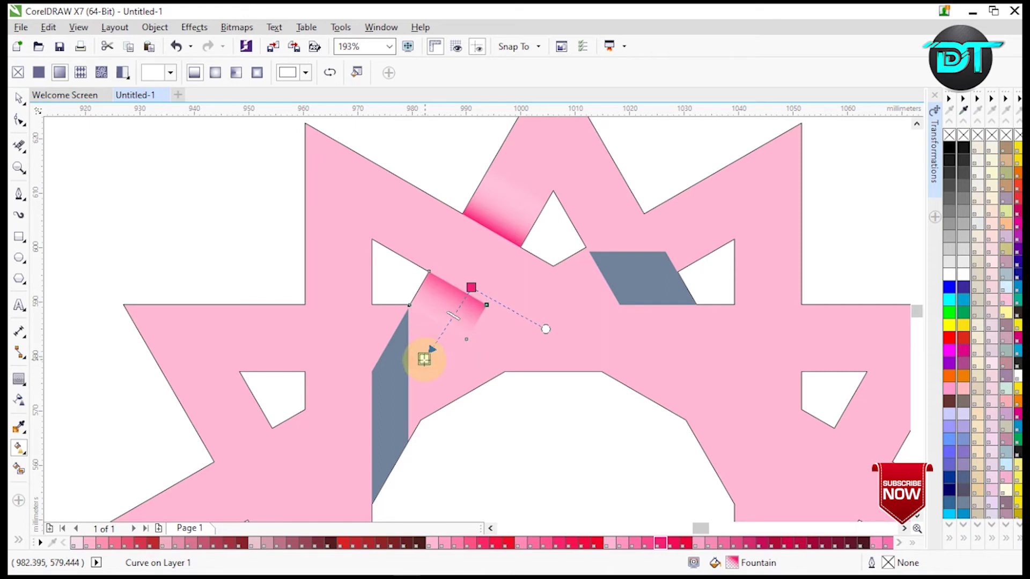
pyautogui.moveTo(471, 287); pyautogui.dragTo(465, 292)
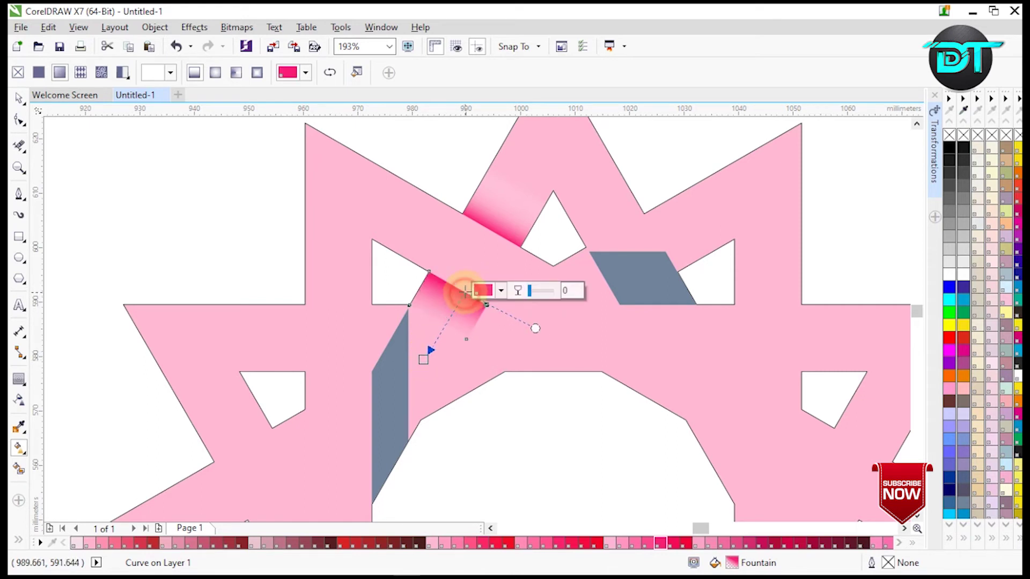
# Step: Fine-tune the small overlap piece's fade and copy the uppermost piece's fountain fill onto the tall grey overlap piece
pyautogui.moveTo(426, 355); pyautogui.dragTo(425, 354)
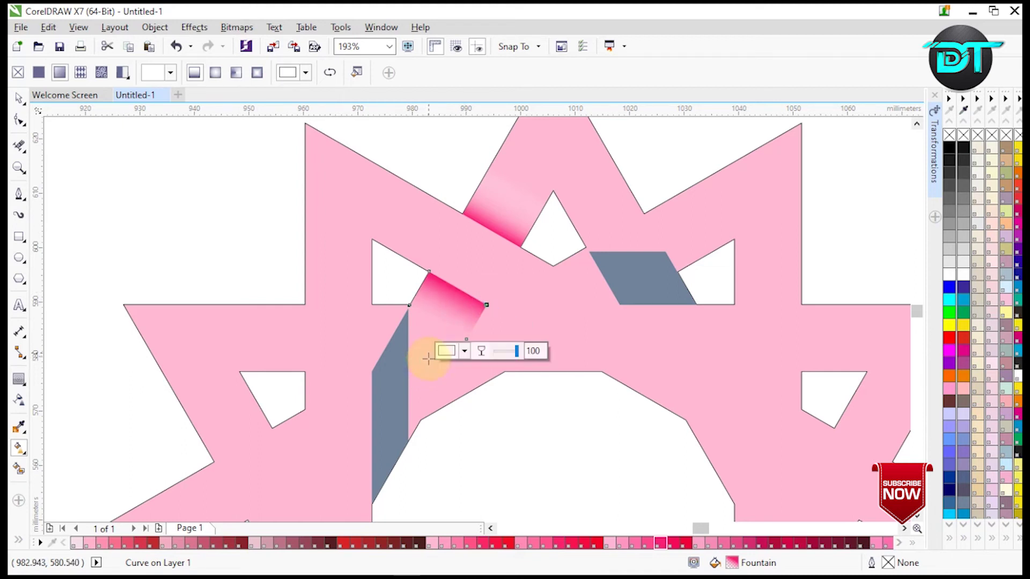
pyautogui.click(392, 397)
pyautogui.click(194, 73)
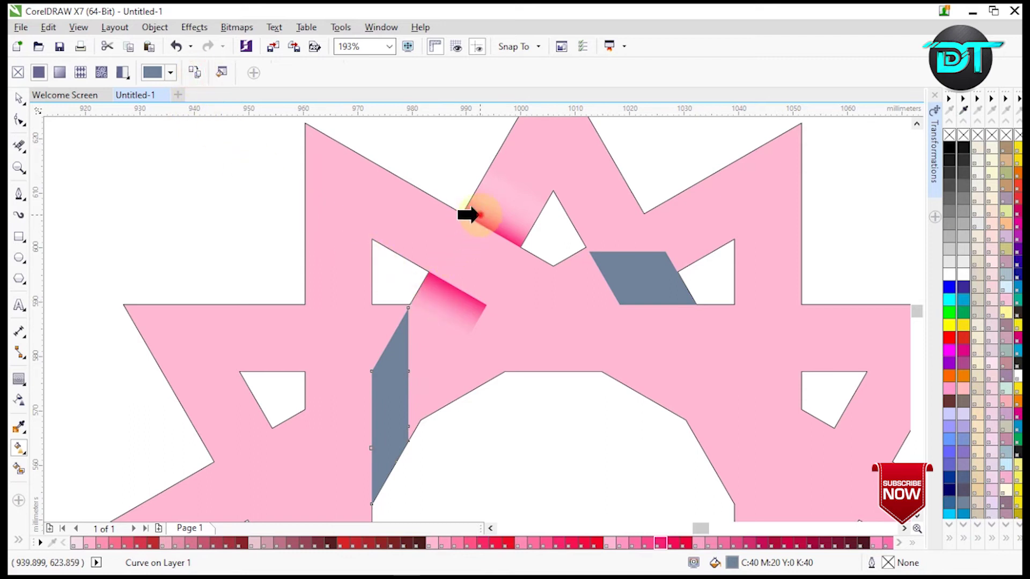
pyautogui.click(472, 215)
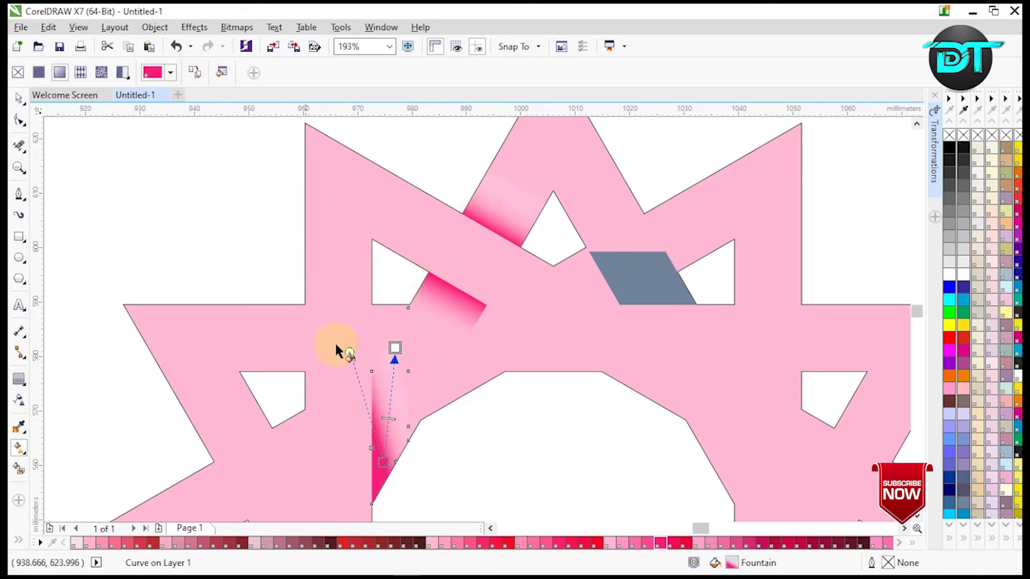
# Step: Redirect the tall overlap piece's fountain fill so solid pink runs along its left vertical edge and fades toward its right edge
pyautogui.moveTo(382, 462); pyautogui.dragTo(371, 460)
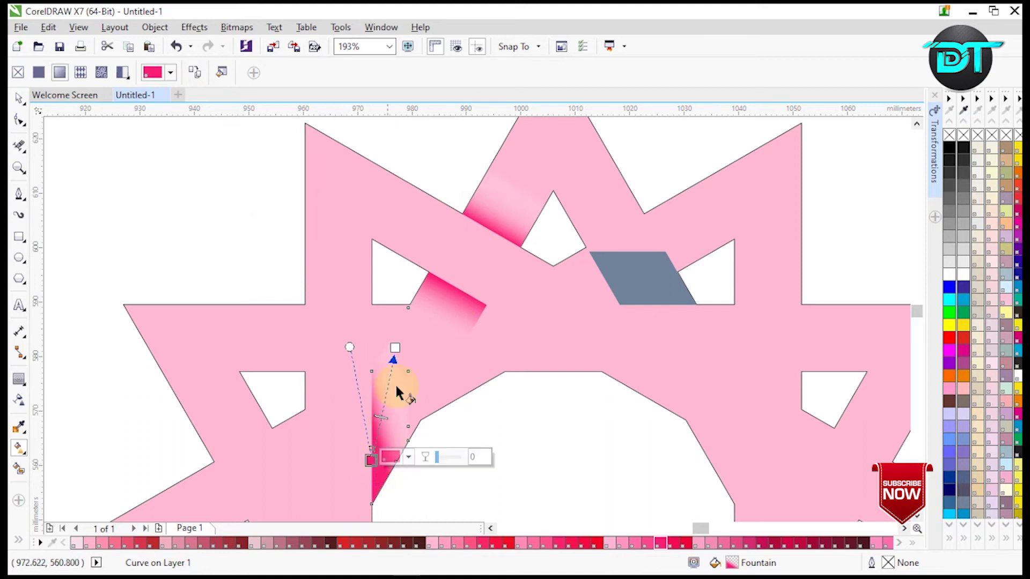
pyautogui.moveTo(395, 348); pyautogui.dragTo(374, 339)
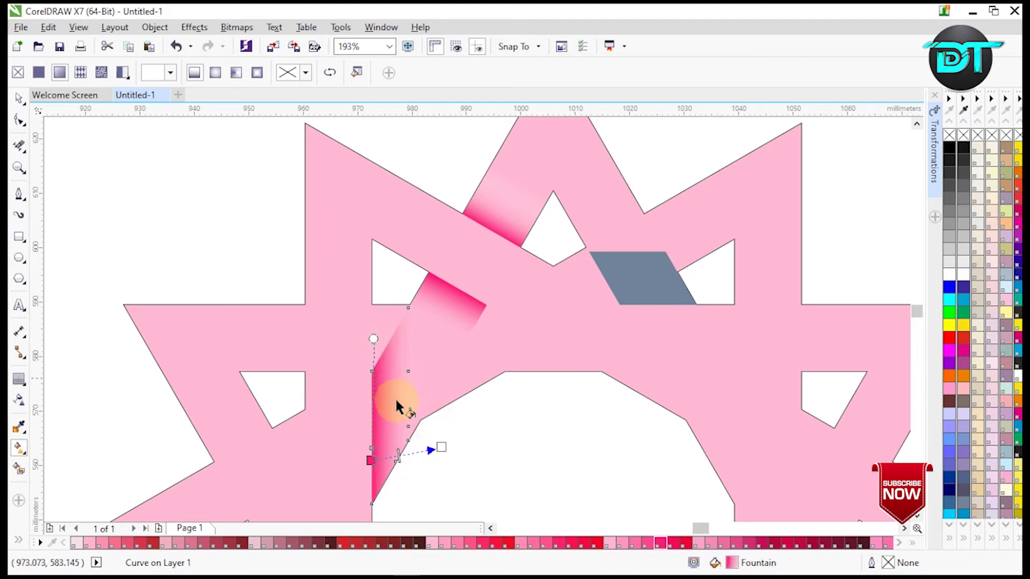
pyautogui.hotkey('ctrl', 'z')
pyautogui.moveTo(373, 339); pyautogui.dragTo(370, 338)
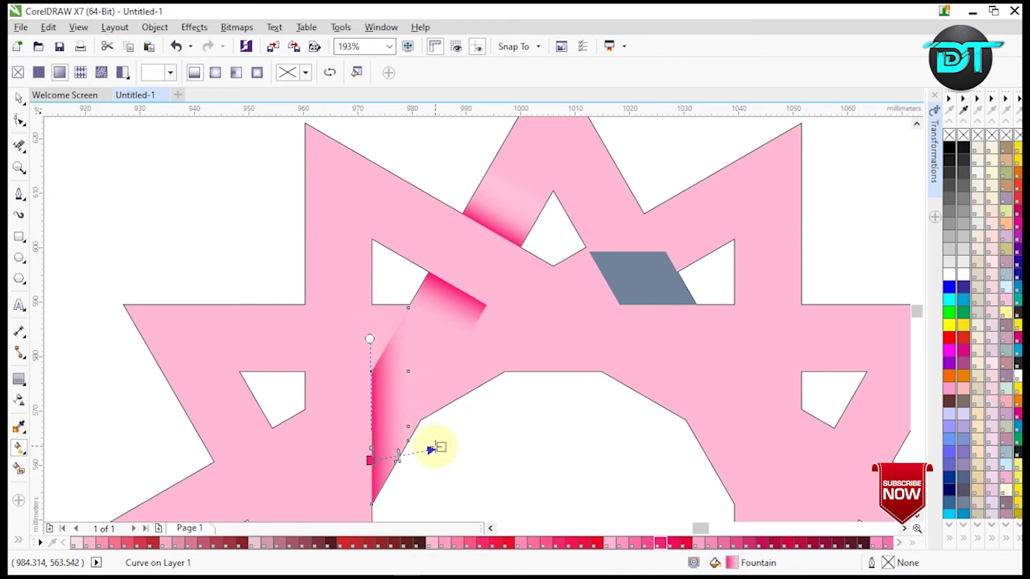
pyautogui.moveTo(440, 449); pyautogui.dragTo(440, 455)
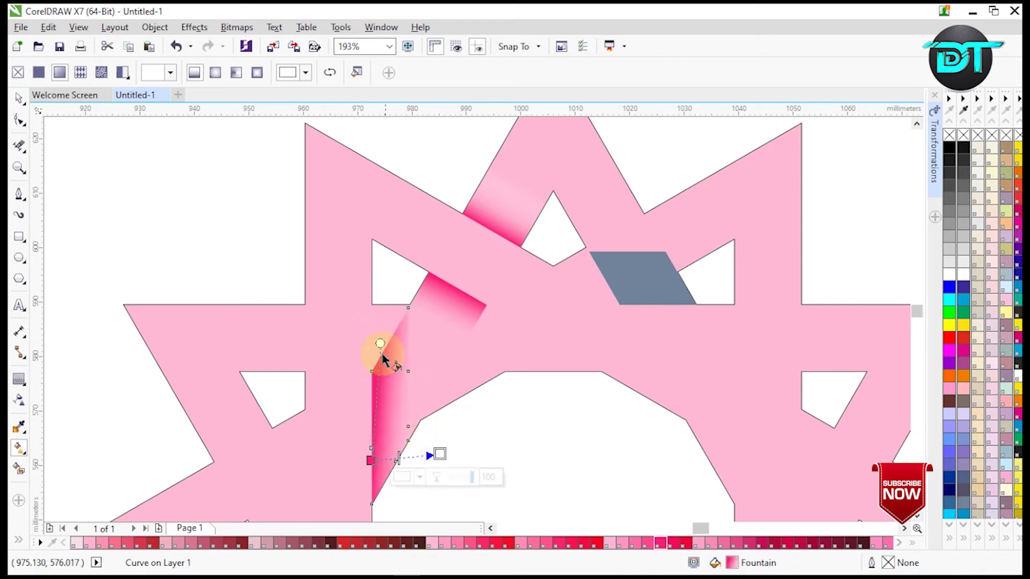
pyautogui.moveTo(380, 342); pyautogui.dragTo(368, 341)
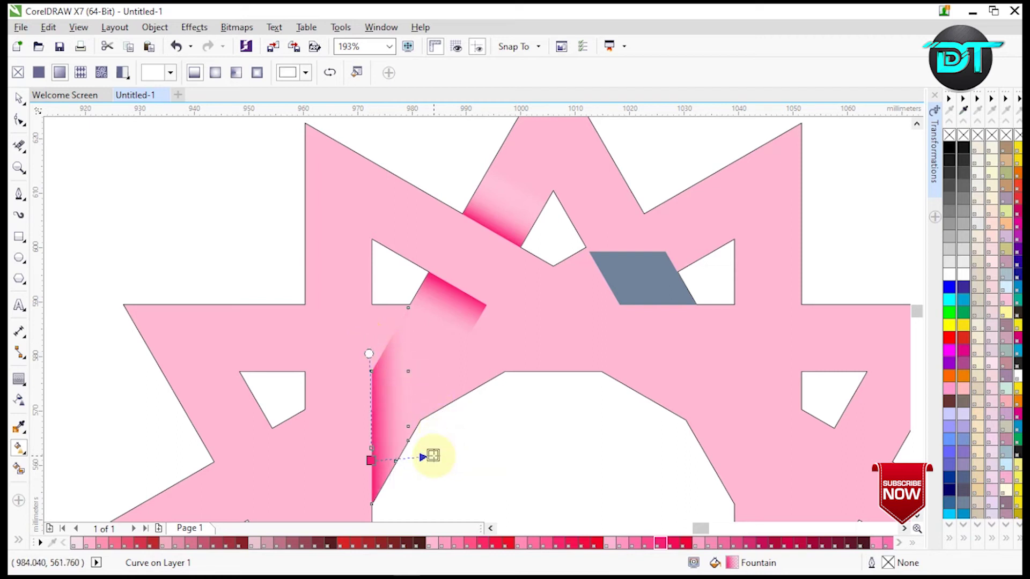
pyautogui.click(433, 456)
pyautogui.moveTo(387, 459); pyautogui.dragTo(378, 462)
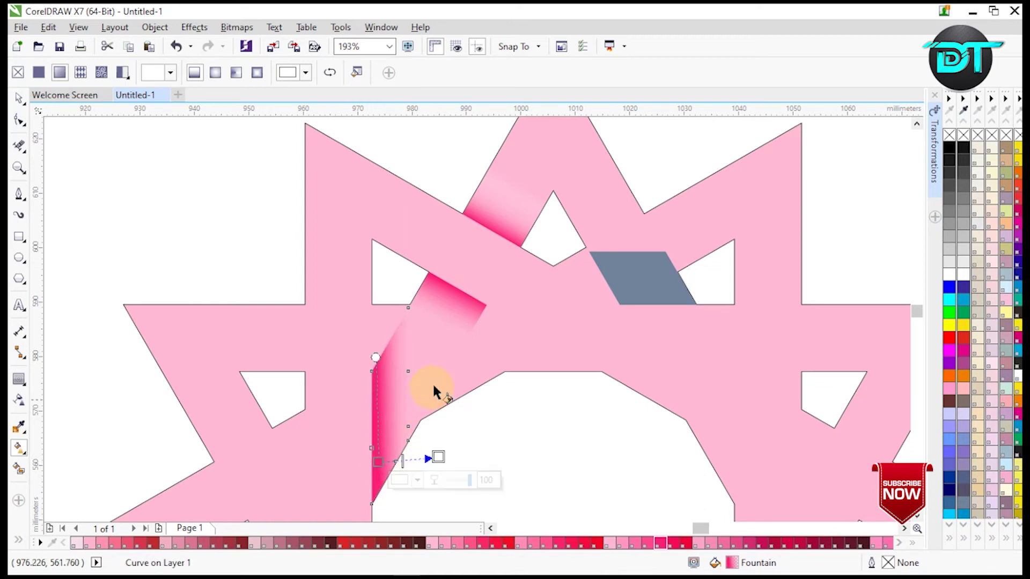
# Step: Copy the uppermost piece's fountain fill onto the remaining grey parallelogram and align it to fade upward from the lower edge
pyautogui.click(621, 275)
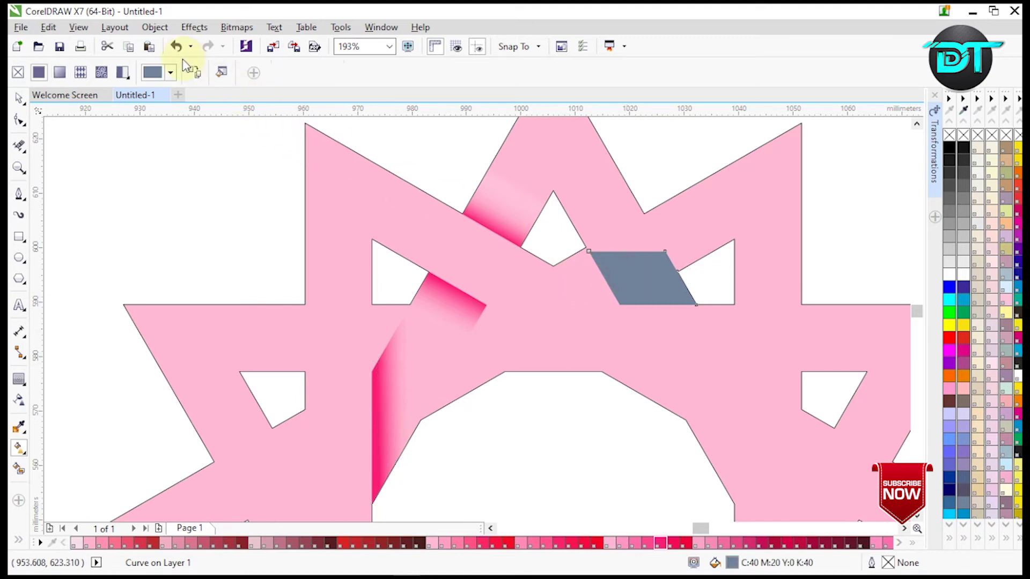
pyautogui.click(192, 73)
pyautogui.click(493, 223)
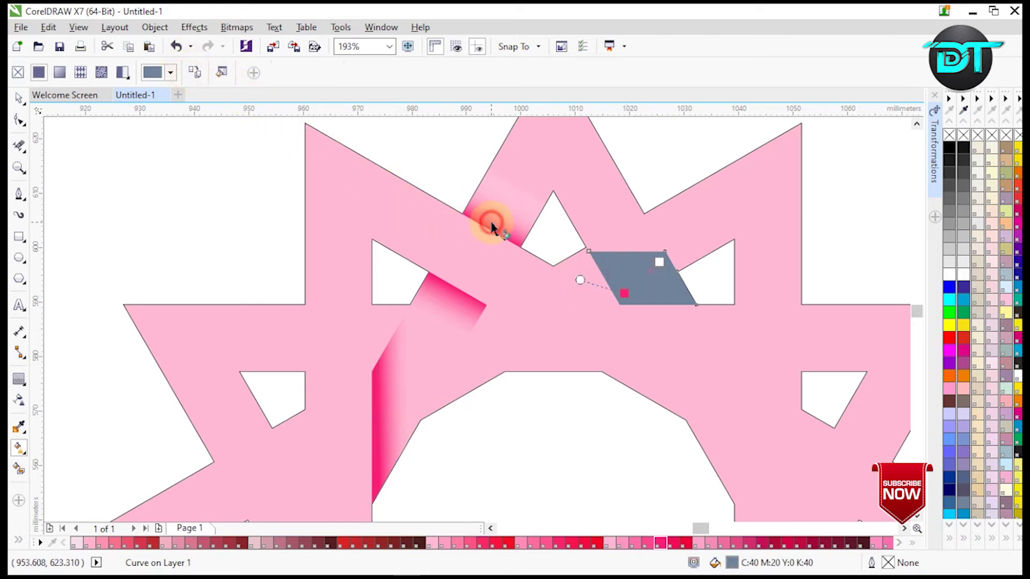
pyautogui.moveTo(624, 293); pyautogui.dragTo(650, 304)
pyautogui.moveTo(660, 262); pyautogui.dragTo(650, 256)
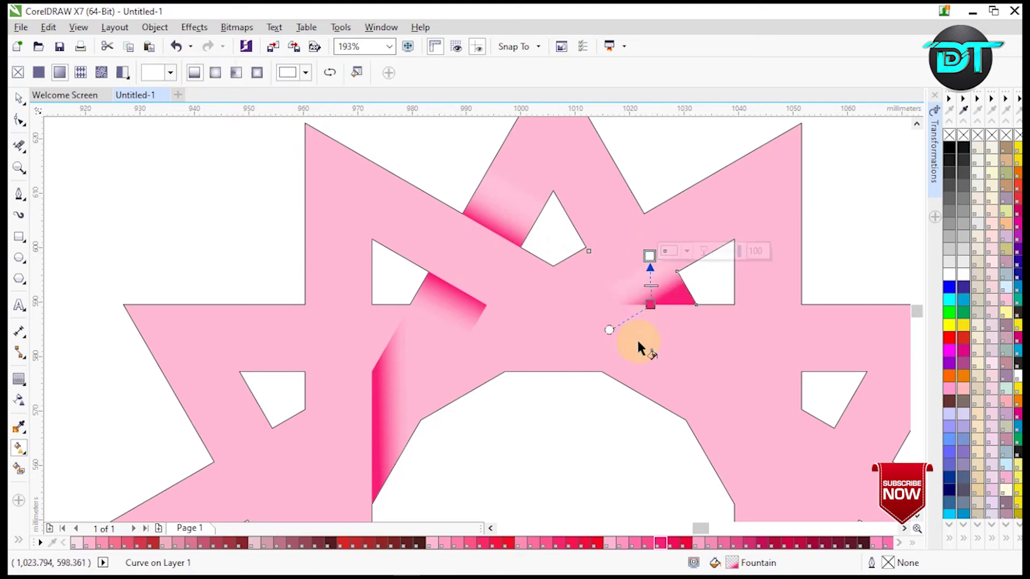
pyautogui.moveTo(607, 331); pyautogui.dragTo(595, 308)
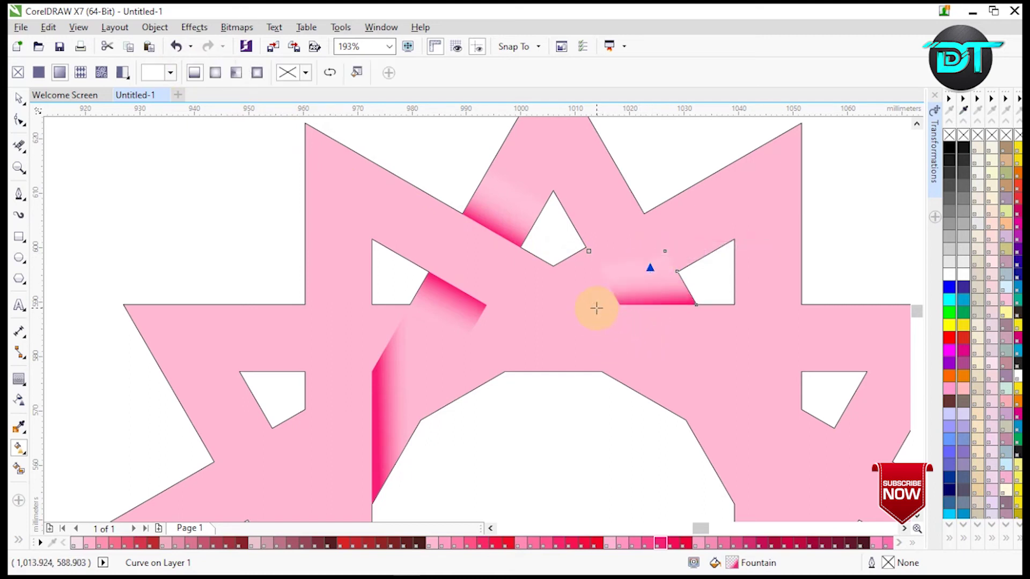
pyautogui.moveTo(649, 256); pyautogui.dragTo(647, 259)
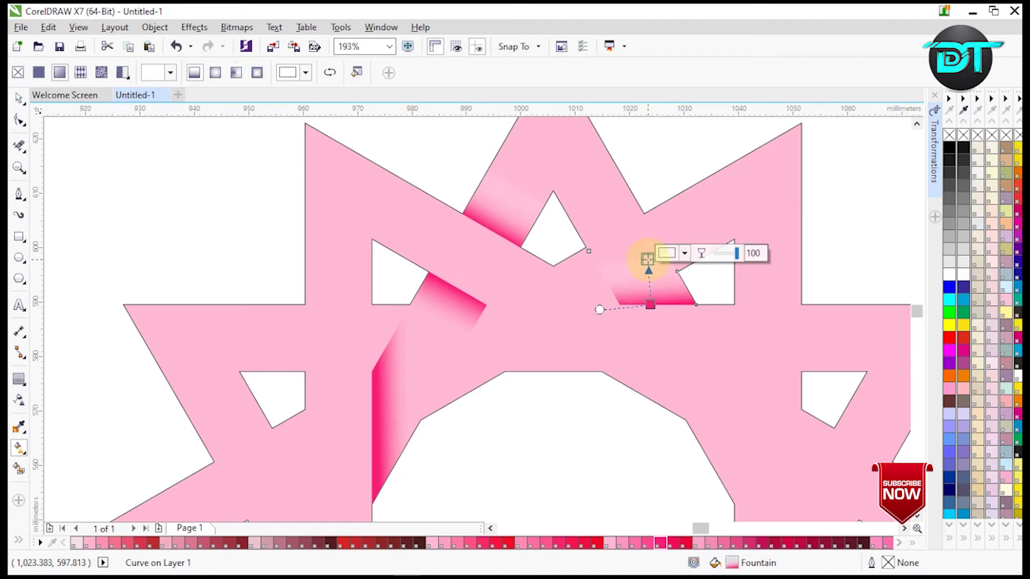
# Step: Move the parallelogram overlap piece's rotation centre to the star's centre and create 11 copies rotated at 30° intervals
pyautogui.click(19, 99)
pyautogui.press('z')
pyautogui.scroll(-4, 338, 282)
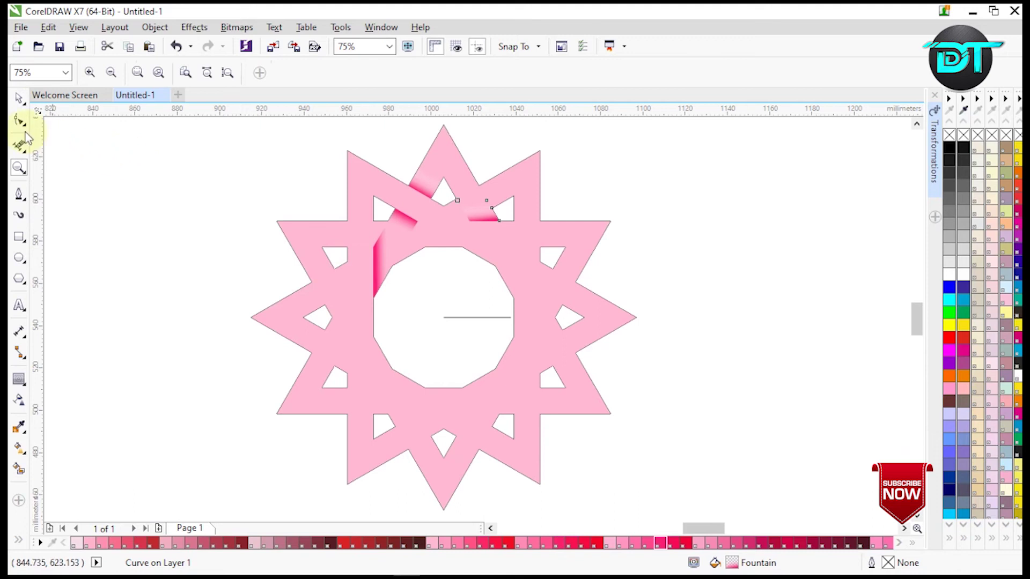
pyautogui.click(19, 99)
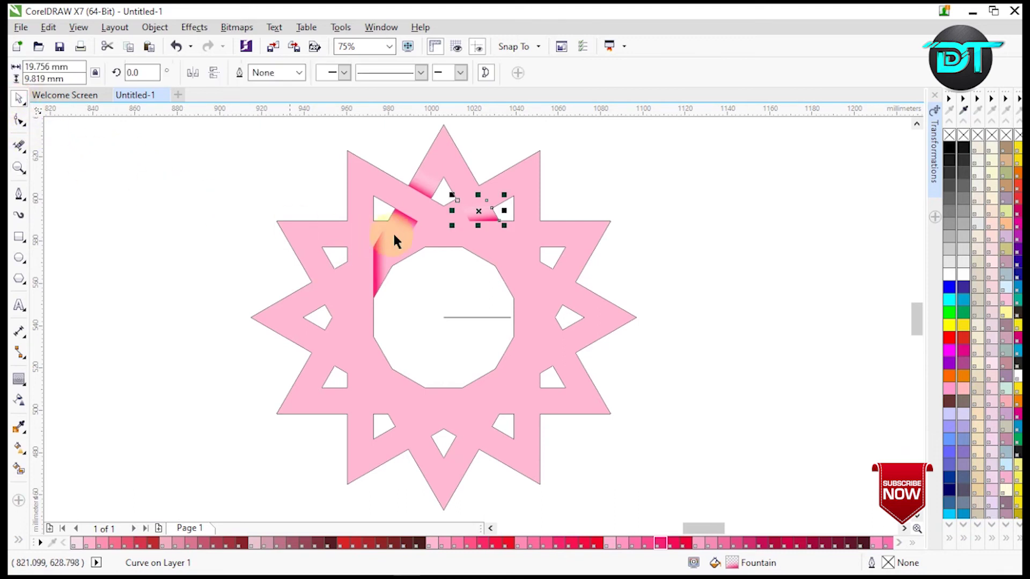
pyautogui.click(486, 217)
pyautogui.click(479, 213)
pyautogui.moveTo(470, 228); pyautogui.dragTo(444, 317)
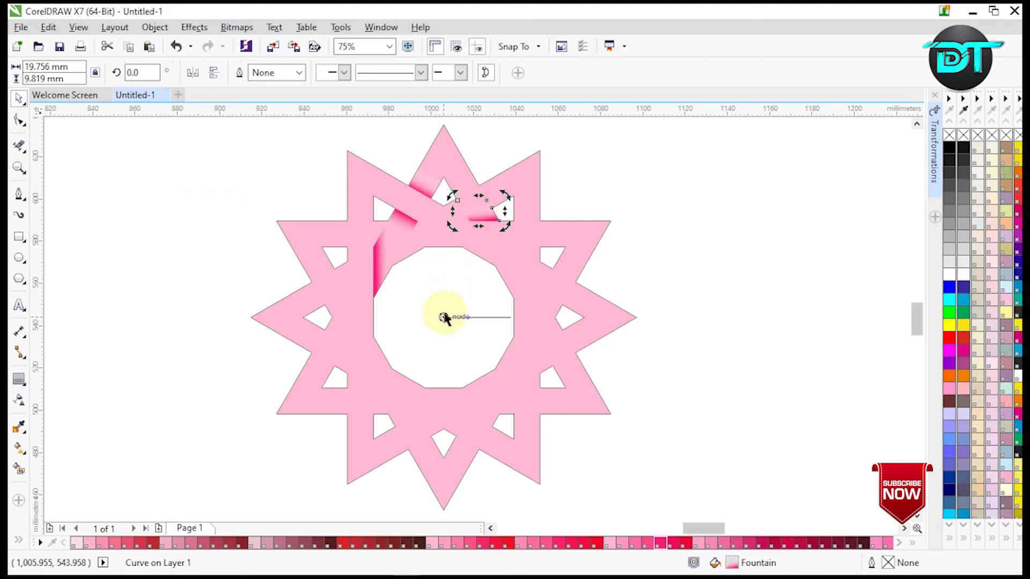
pyautogui.click(933, 144)
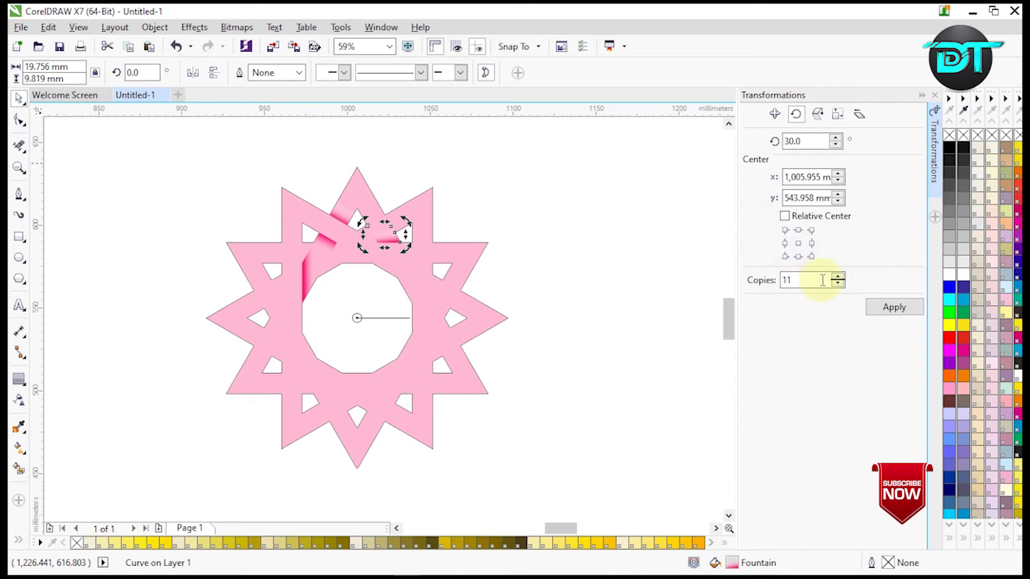
pyautogui.click(884, 310)
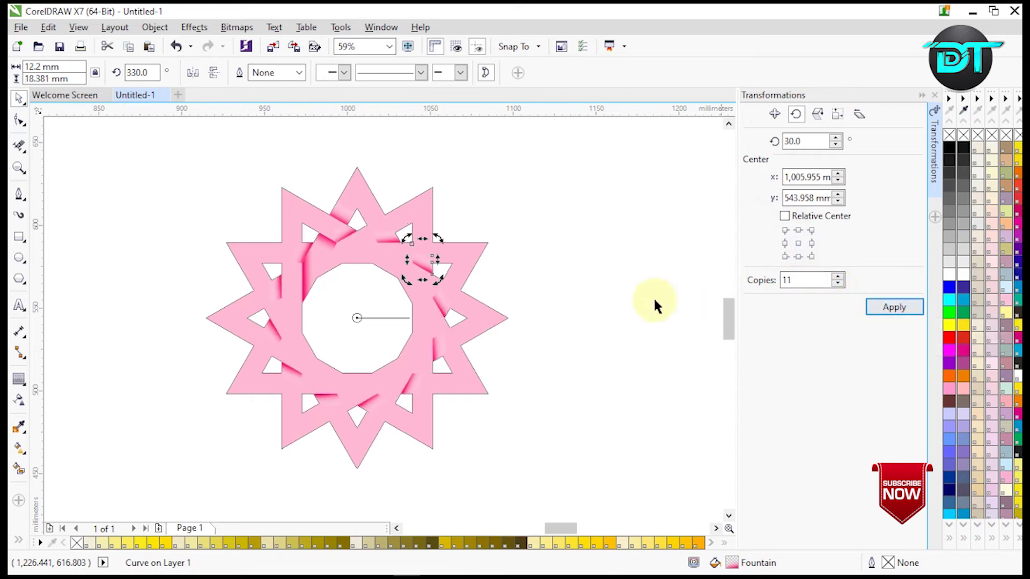
# Step: Move the uppermost overlap piece's rotation centre to the star's centre and create 11 copies at 30° intervals
pyautogui.click(338, 218)
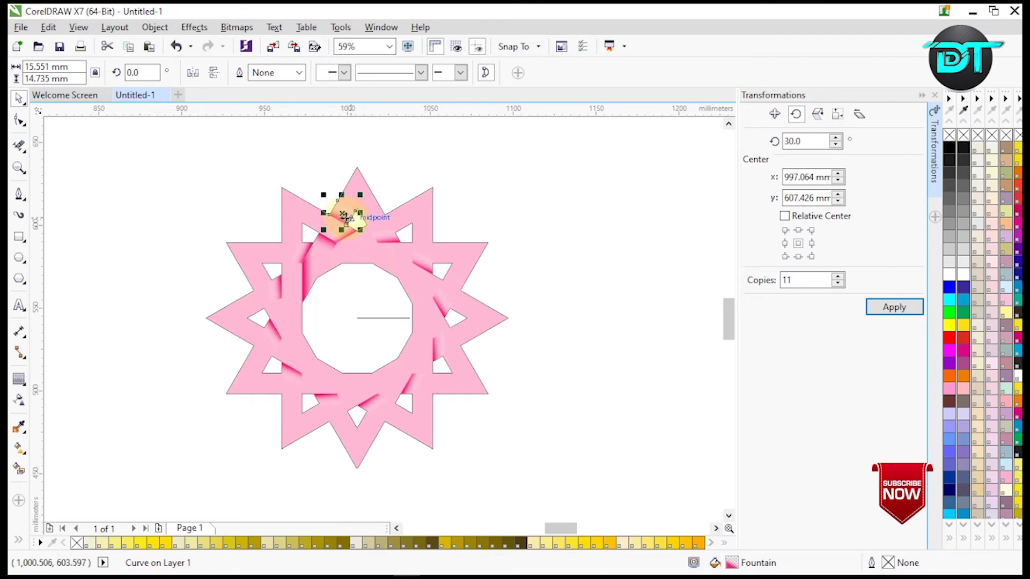
pyautogui.click(345, 219)
pyautogui.moveTo(342, 215); pyautogui.dragTo(357, 318)
pyautogui.click(876, 307)
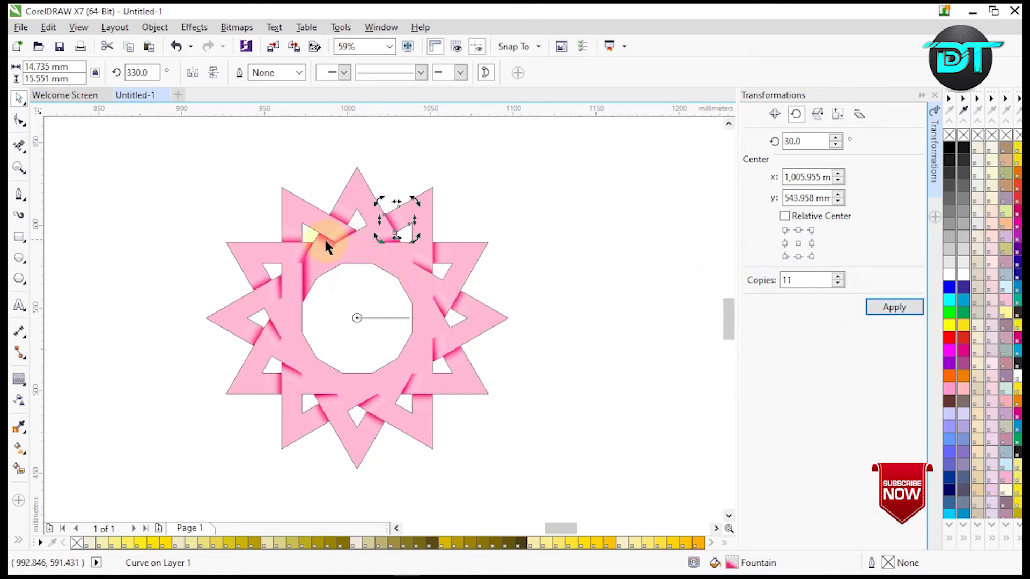
# Step: Repeat the 30° rotation with 11 copies for the small overlap piece, centred on the star's centre
pyautogui.click(325, 241)
pyautogui.click(322, 244)
pyautogui.moveTo(325, 242); pyautogui.dragTo(357, 318)
pyautogui.click(870, 307)
# Step: Create 11 copies of the tall overlap piece at 30° intervals around the star's centre and collapse the transformation settings
pyautogui.click(307, 279)
pyautogui.click(306, 272)
pyautogui.moveTo(307, 274); pyautogui.dragTo(356, 317)
pyautogui.click(886, 307)
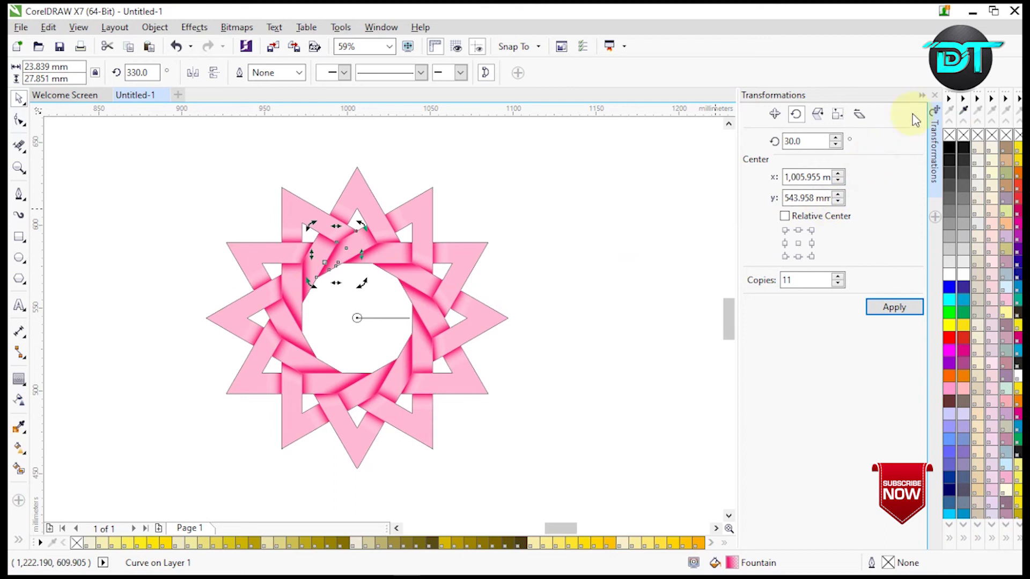
pyautogui.click(921, 97)
pyautogui.scroll(1, 774, 268)
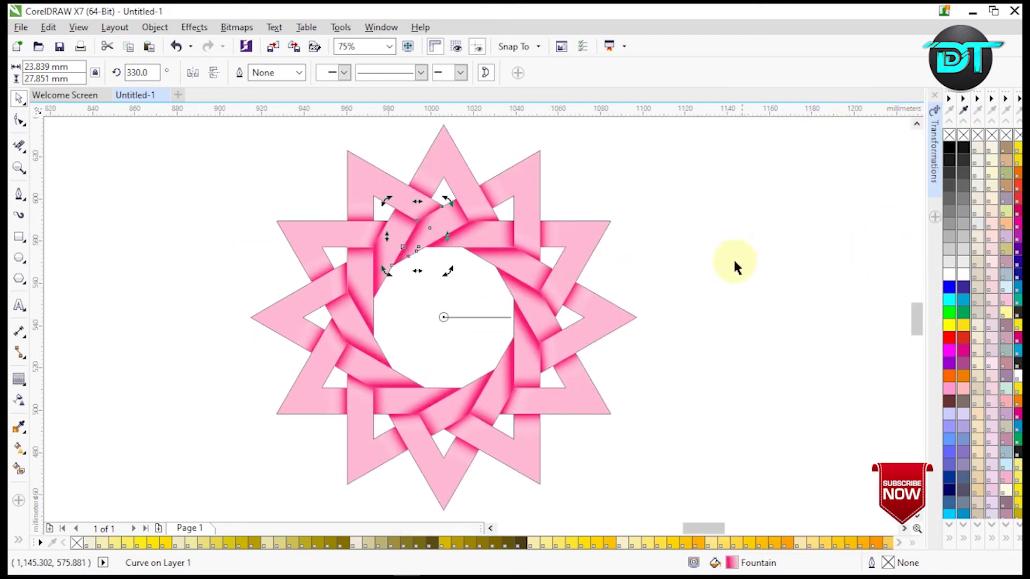
pyautogui.press('F10')
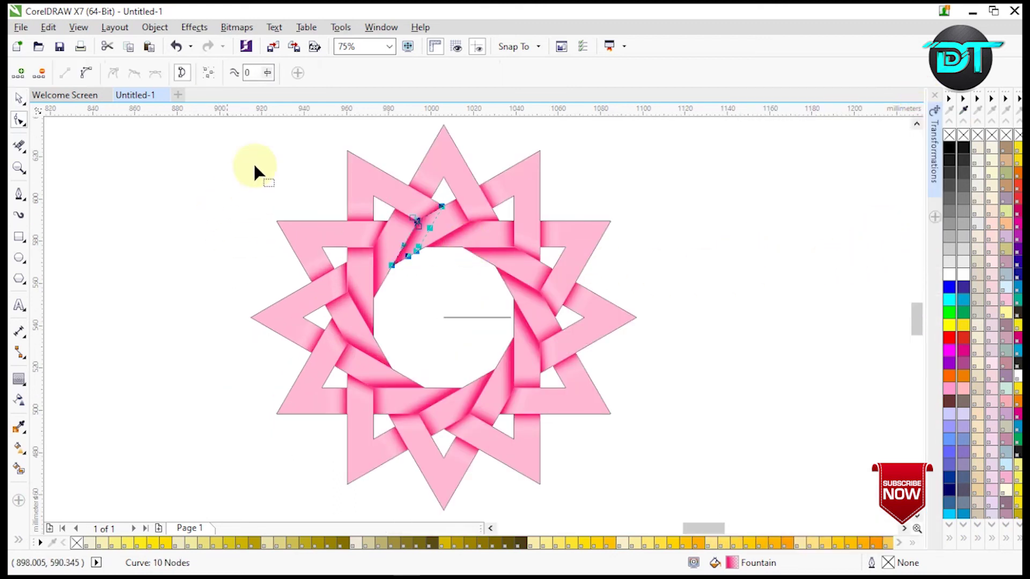
pyautogui.click(18, 105)
pyautogui.press('F10')
pyautogui.click(19, 102)
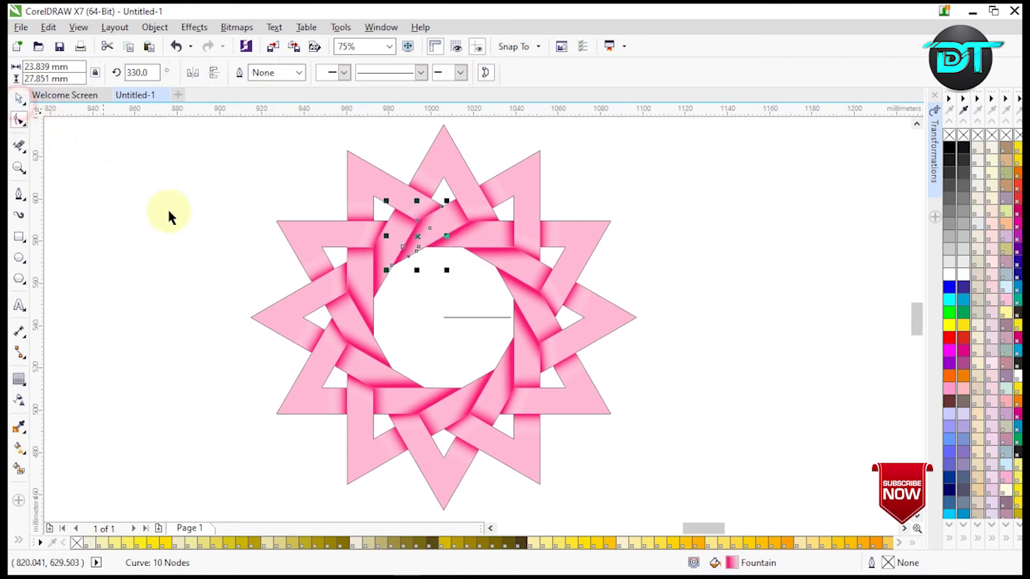
pyautogui.click(197, 223)
pyautogui.hotkey('ctrl', 'a')
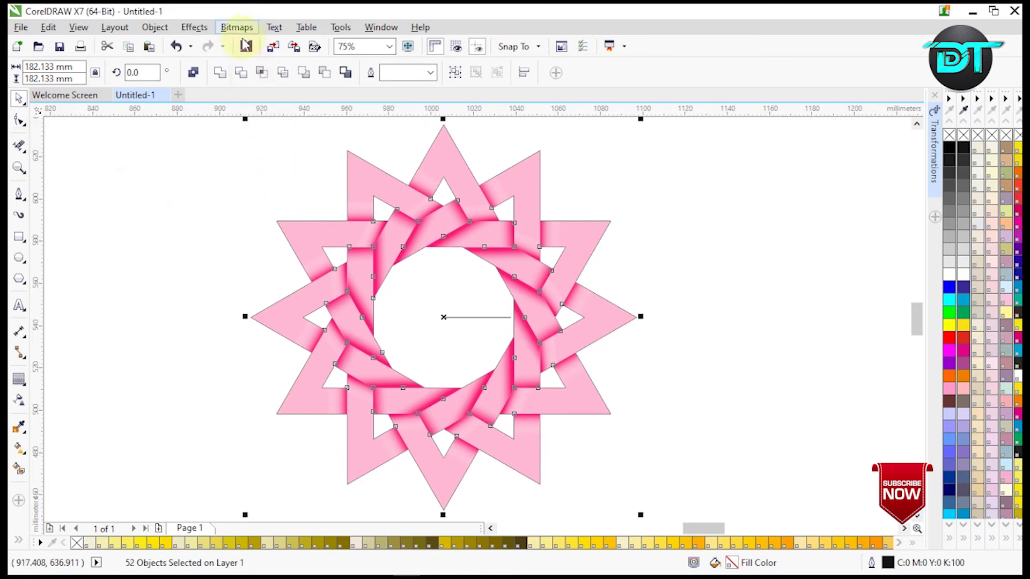
pyautogui.click(231, 213)
# Step: Convert the pink star body to a 300 dpi RGB Color (24-bit) bitmap with anti-aliasing and a transparent background
pyautogui.click(299, 239)
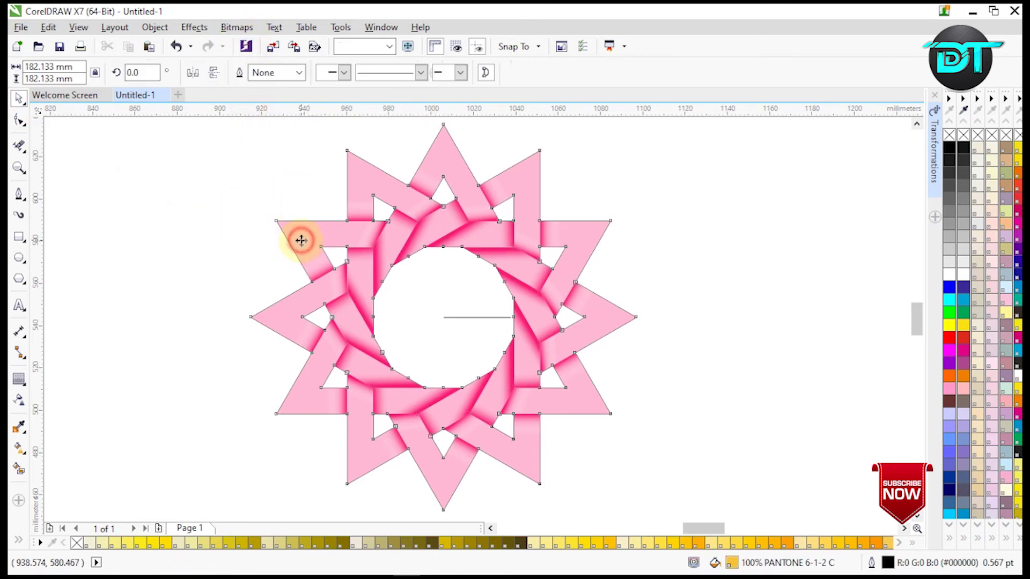
pyautogui.click(237, 27)
pyautogui.click(253, 41)
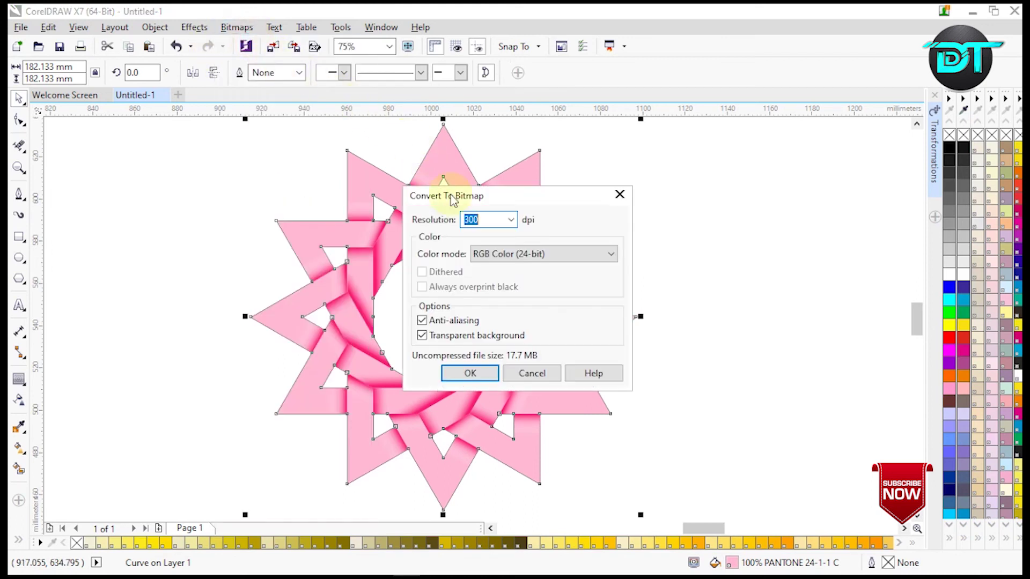
pyautogui.click(505, 257)
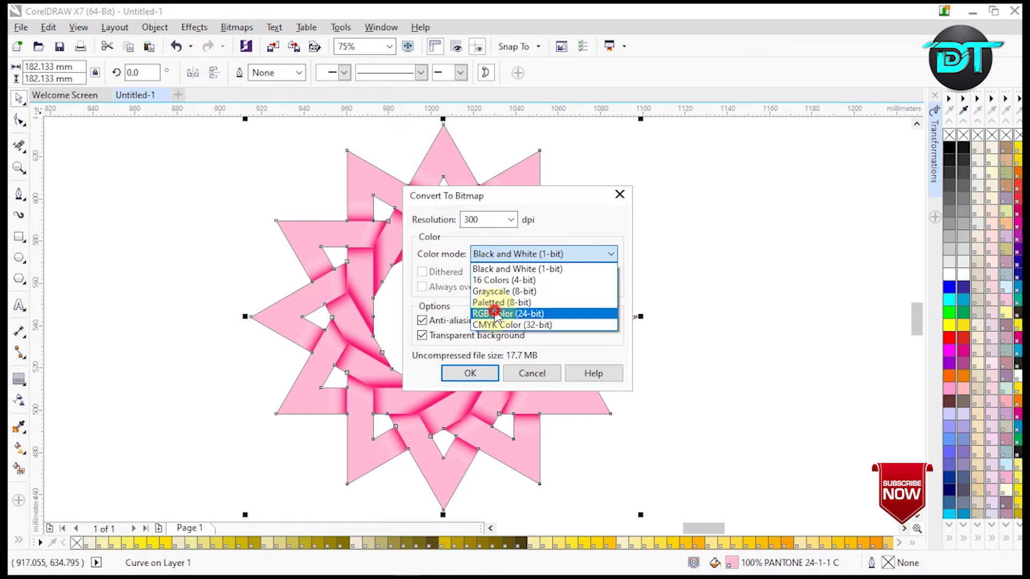
pyautogui.click(489, 313)
pyautogui.click(470, 373)
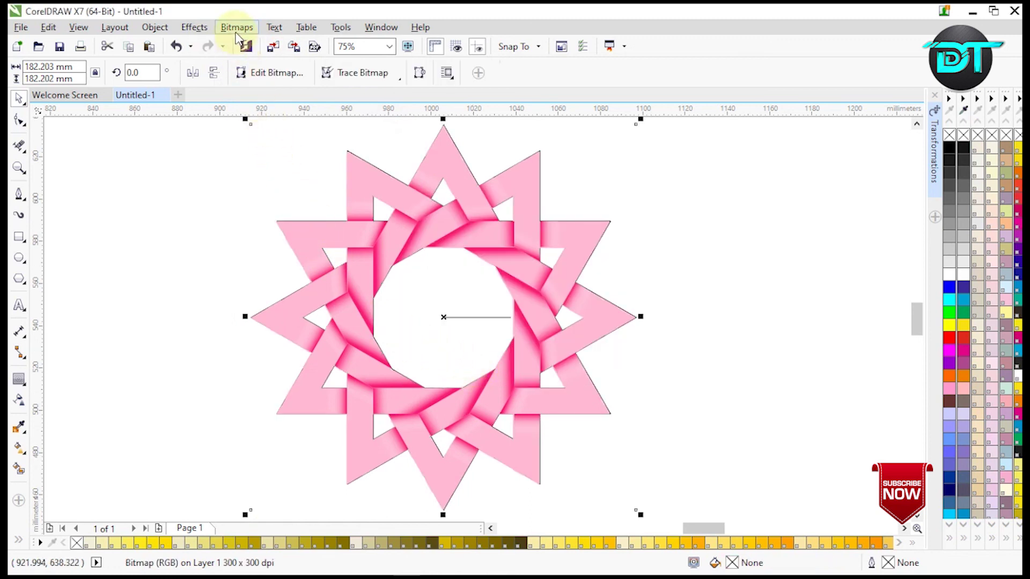
# Step: Apply the Elephant Skin texture in pink with Age 10 to the star bitmap and deselect it
pyautogui.click(237, 28)
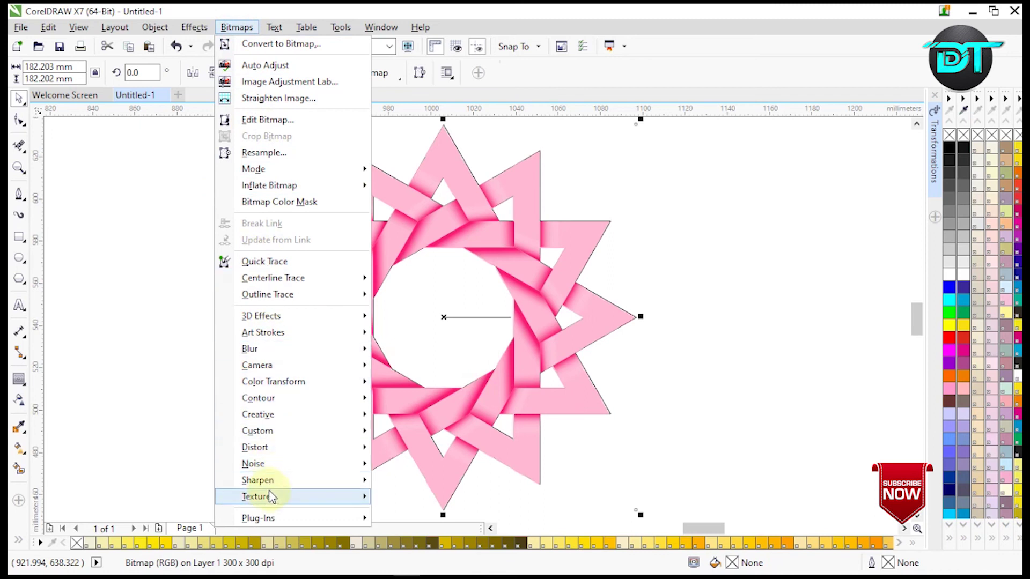
pyautogui.moveTo(340, 499)
pyautogui.click(413, 499)
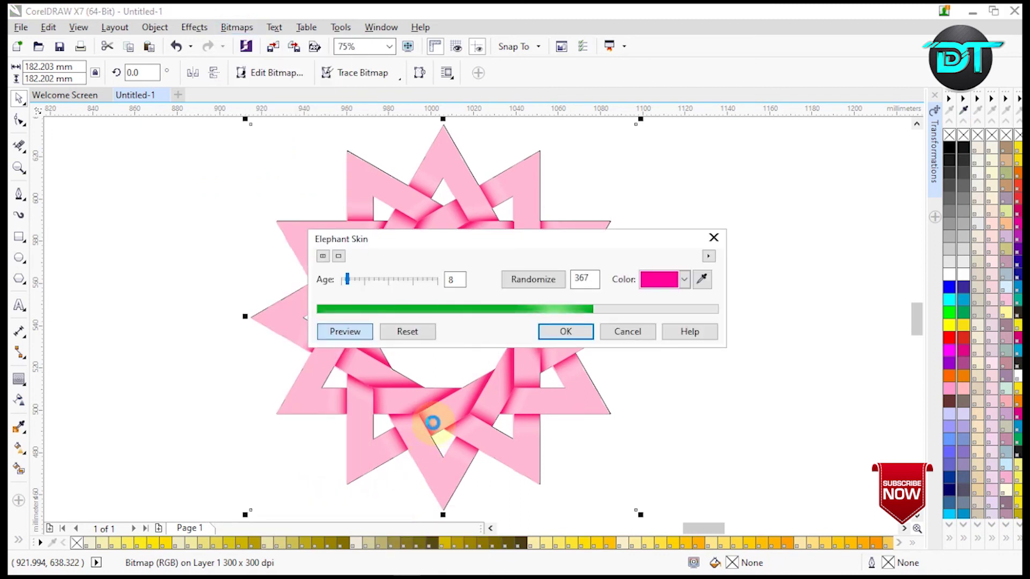
pyautogui.moveTo(378, 245); pyautogui.dragTo(637, 174)
pyautogui.click(722, 211)
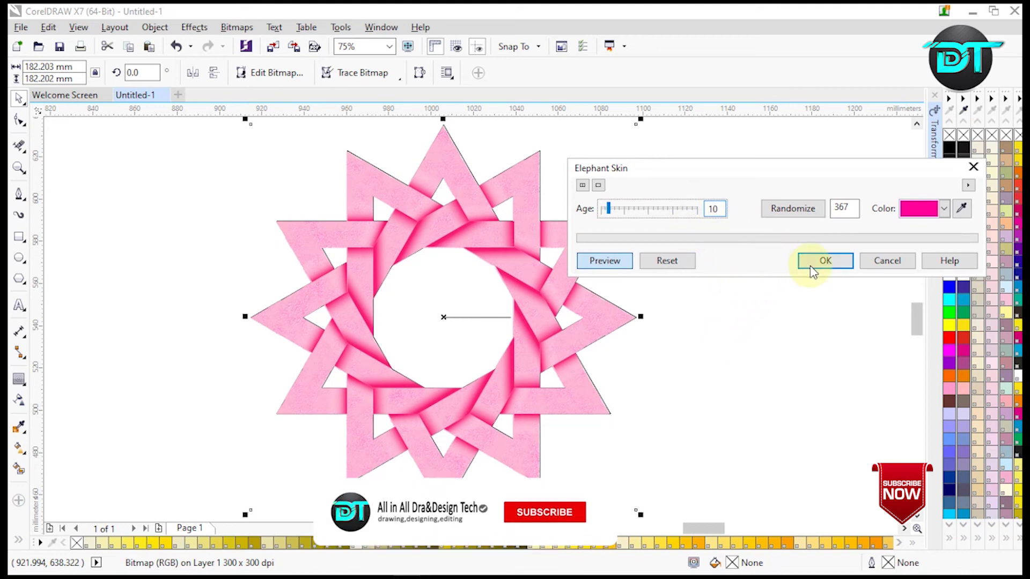
pyautogui.click(826, 261)
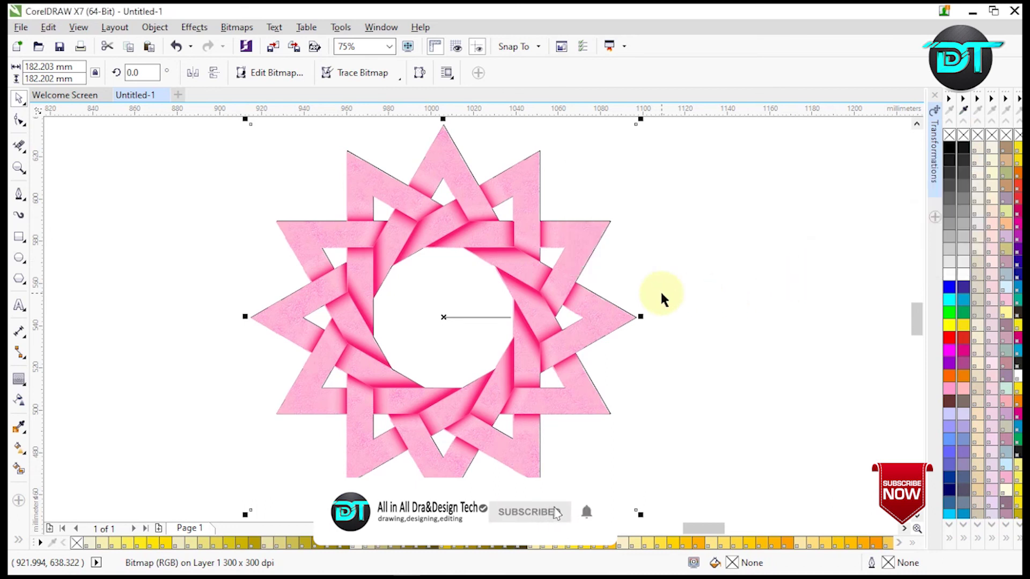
pyautogui.click(696, 296)
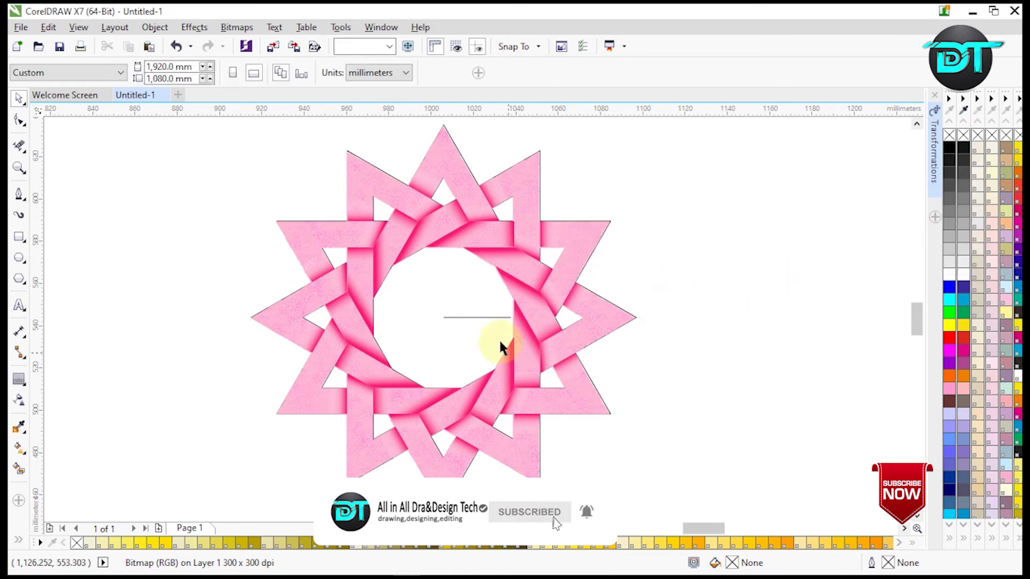
# Step: Delete the leftover horizontal construction line inside the star's central opening and clear the selection
pyautogui.click(466, 318)
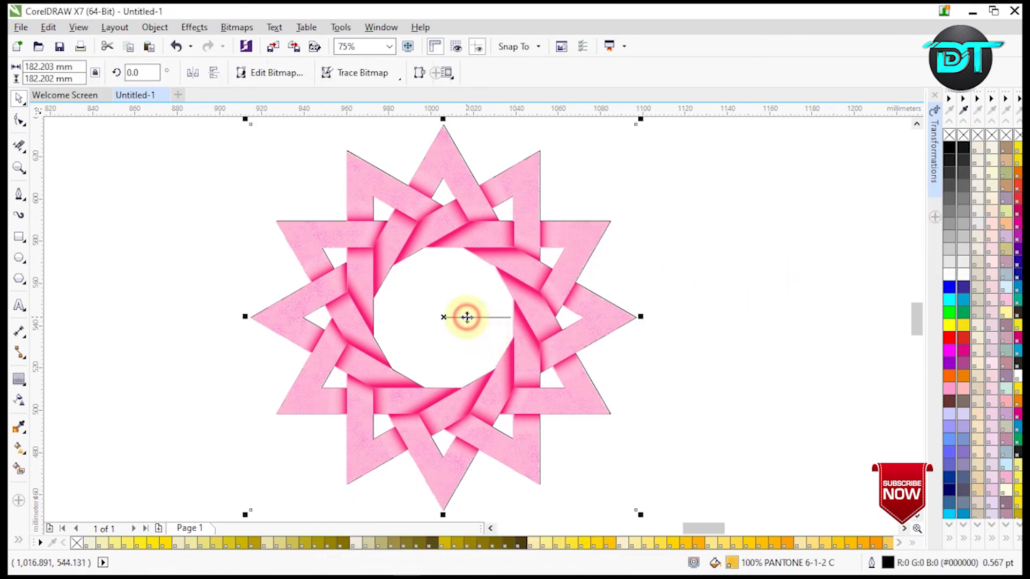
pyautogui.click(792, 321)
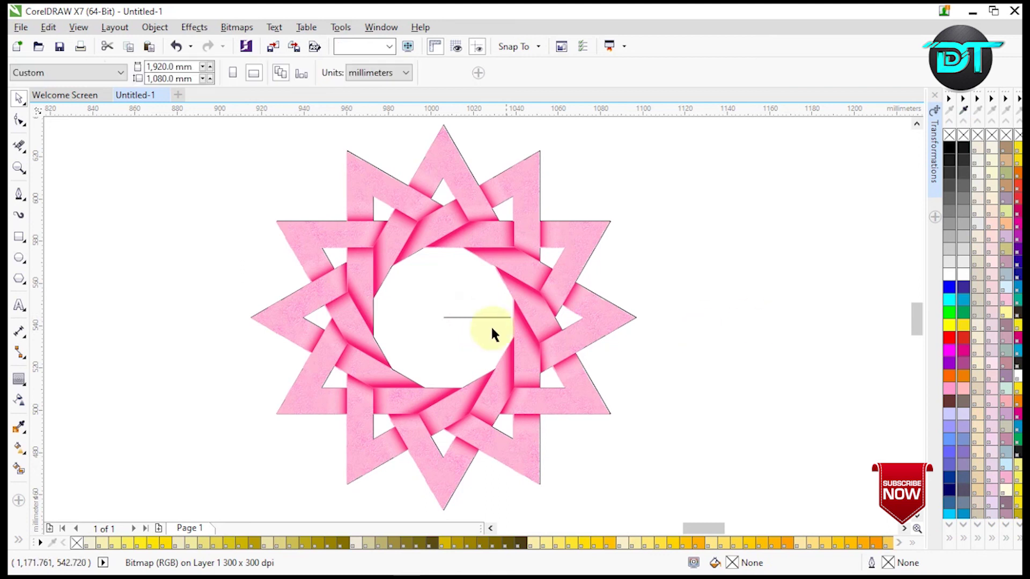
pyautogui.click(455, 319)
pyautogui.rightClick(460, 316)
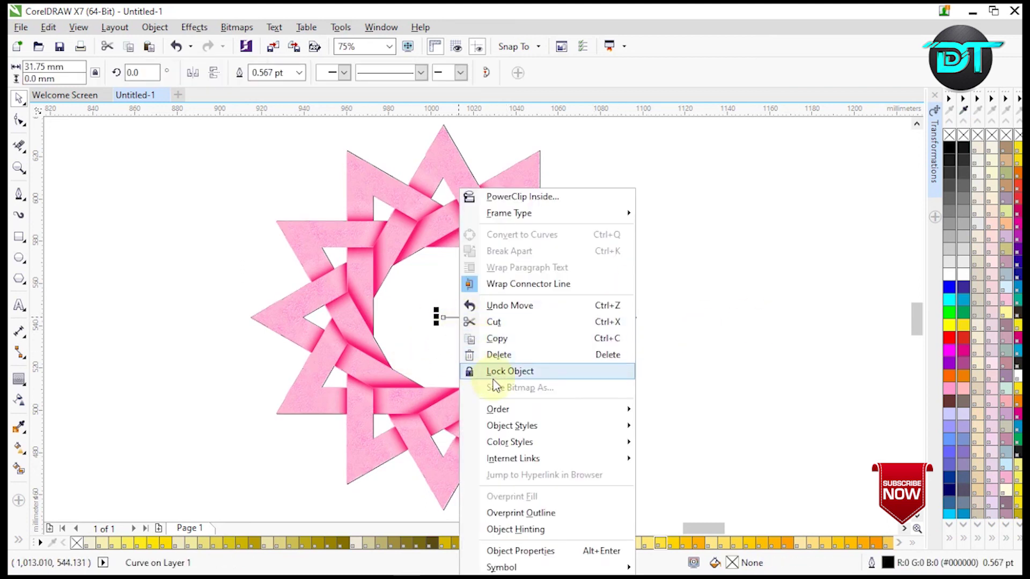
pyautogui.click(501, 355)
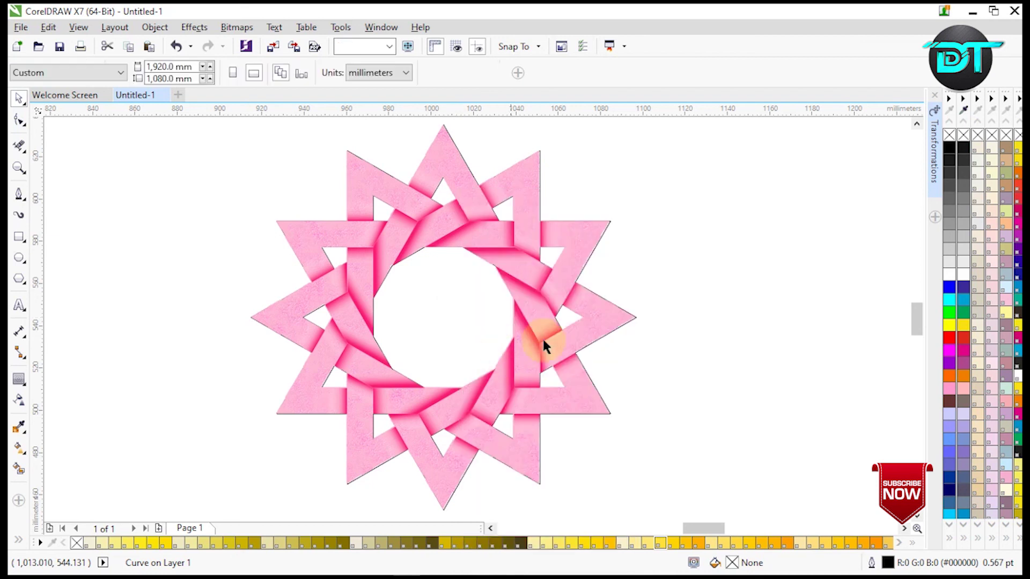
pyautogui.click(692, 289)
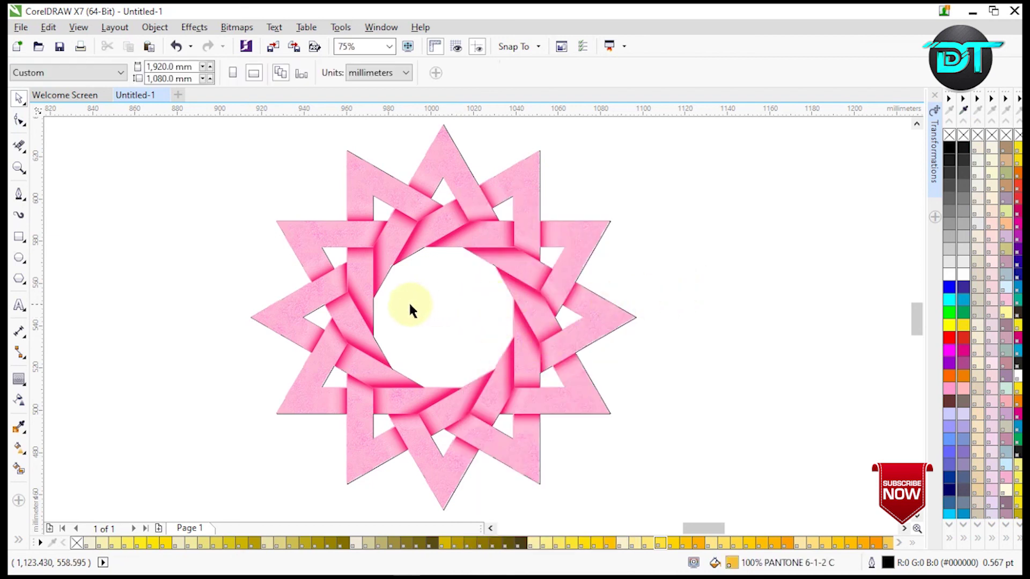
# Step: Group all the star's objects and apply the Flat Bottom Right drop shadow preset to the group
pyautogui.hotkey('ctrl', 'a')
pyautogui.hotkey('ctrl', 'g')
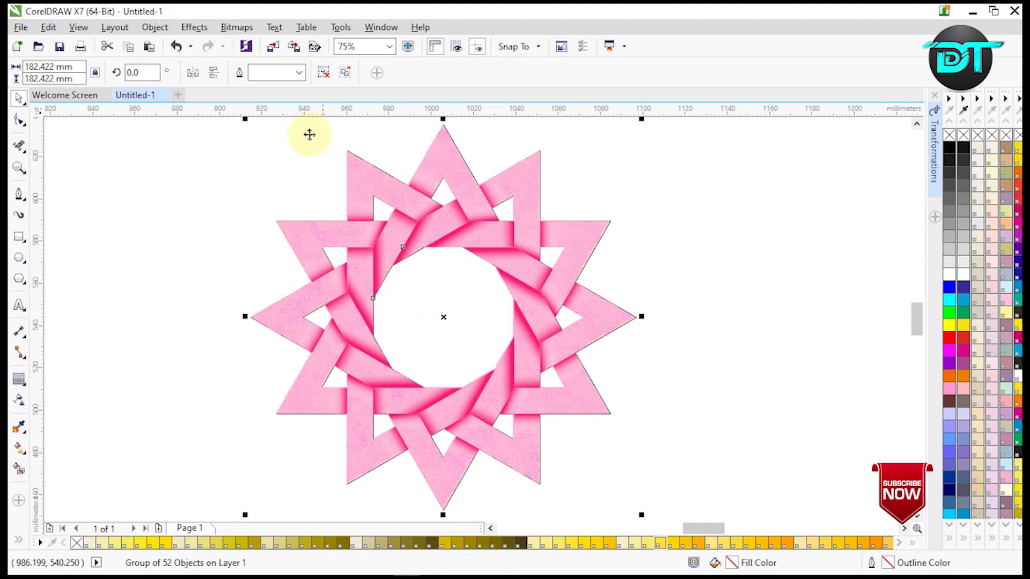
pyautogui.click(390, 47)
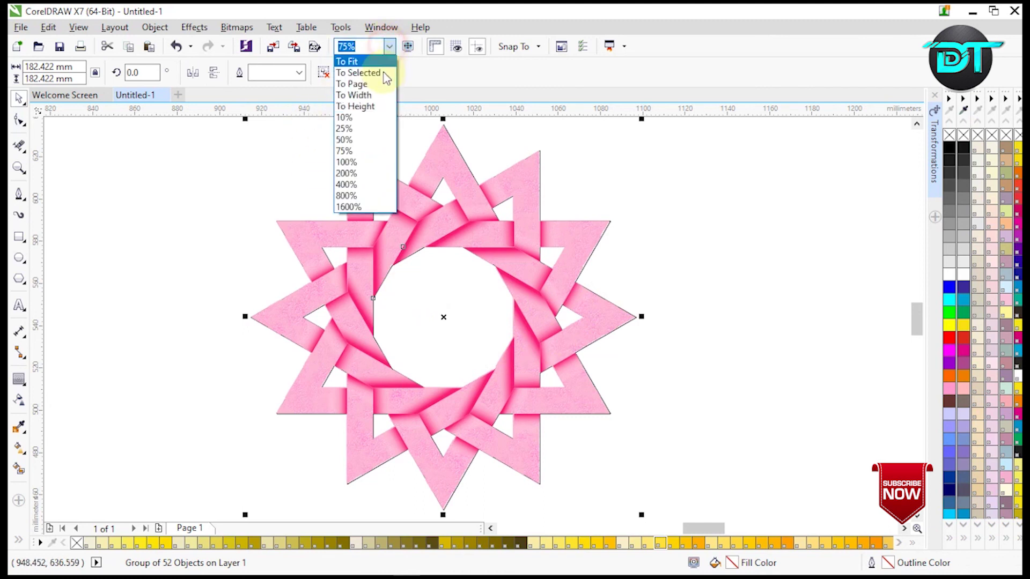
pyautogui.click(371, 139)
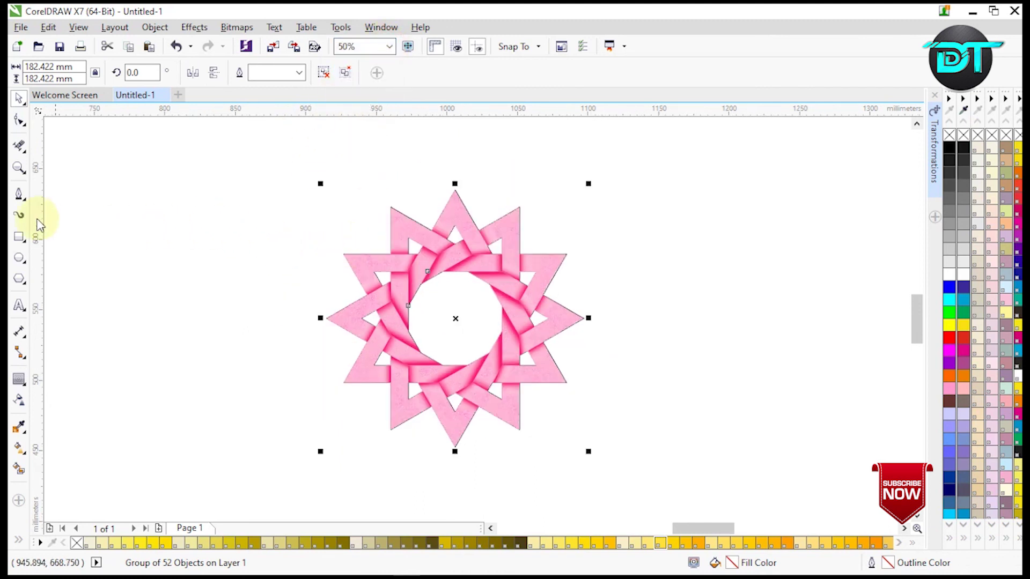
pyautogui.click(19, 384)
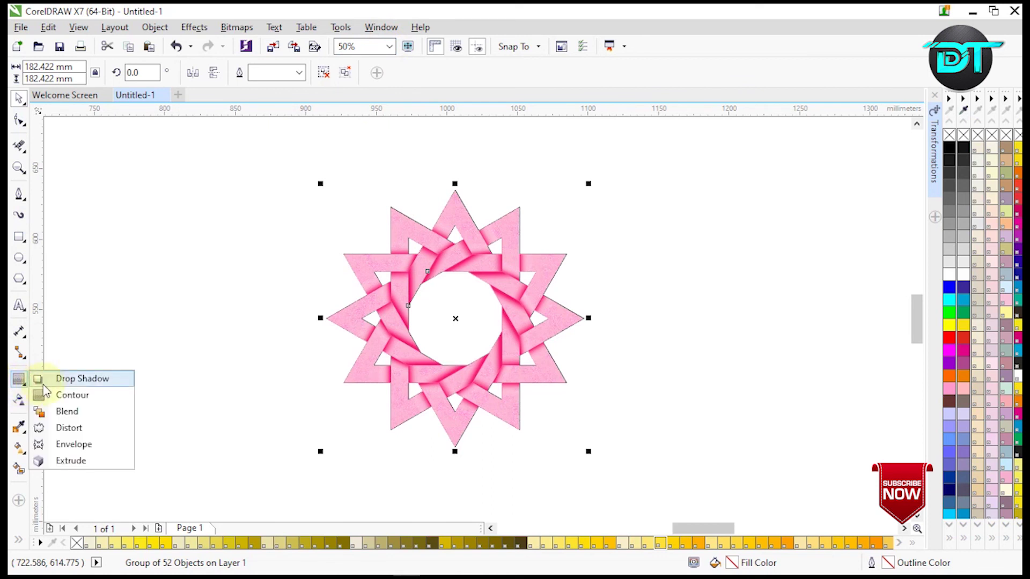
pyautogui.click(81, 379)
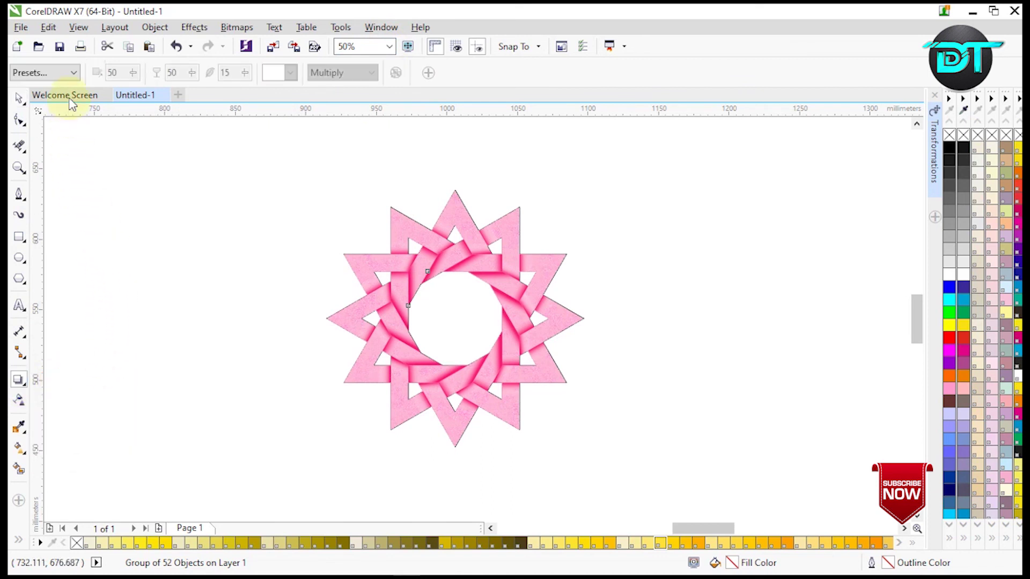
pyautogui.click(74, 72)
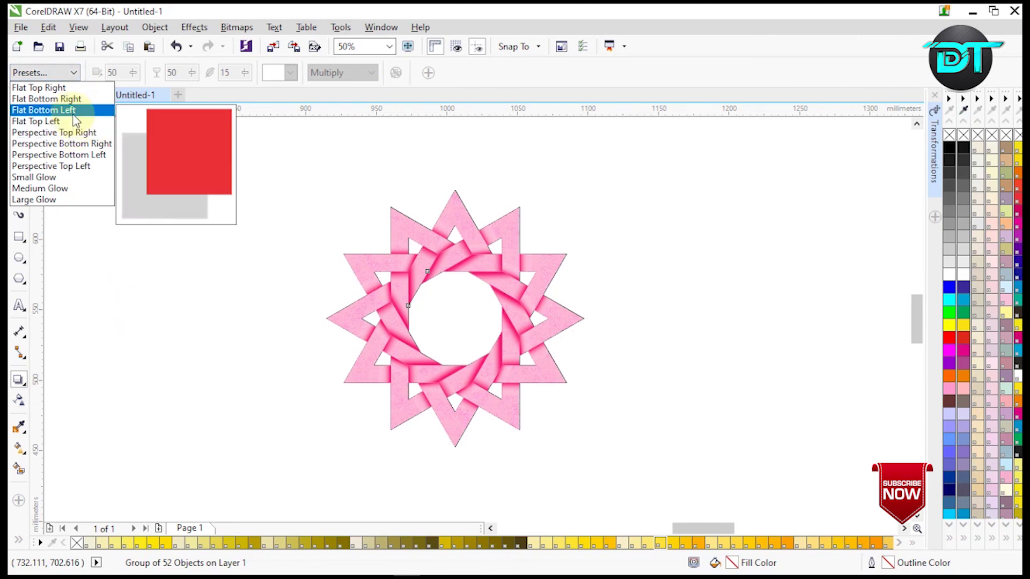
pyautogui.click(67, 99)
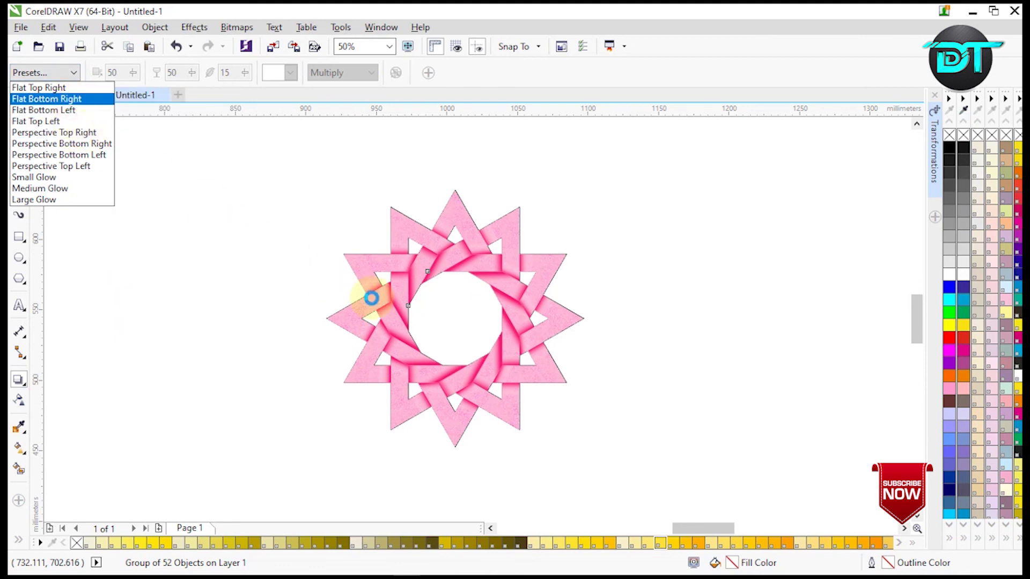
pyautogui.click(374, 303)
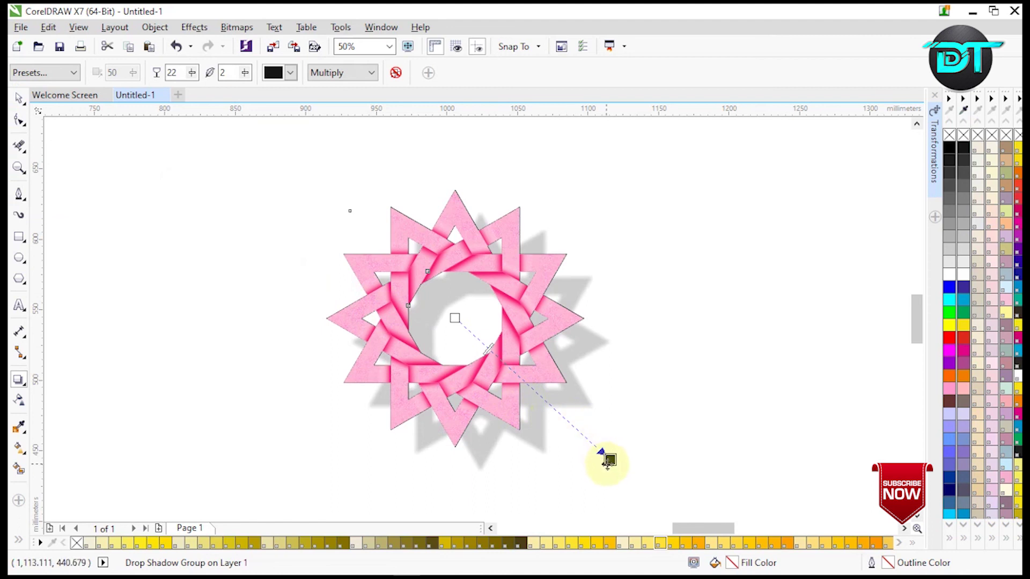
# Step: Pull the drop shadow in close to the star's edges with an opacity of 28, and deselect the star
pyautogui.moveTo(605, 460); pyautogui.dragTo(588, 438)
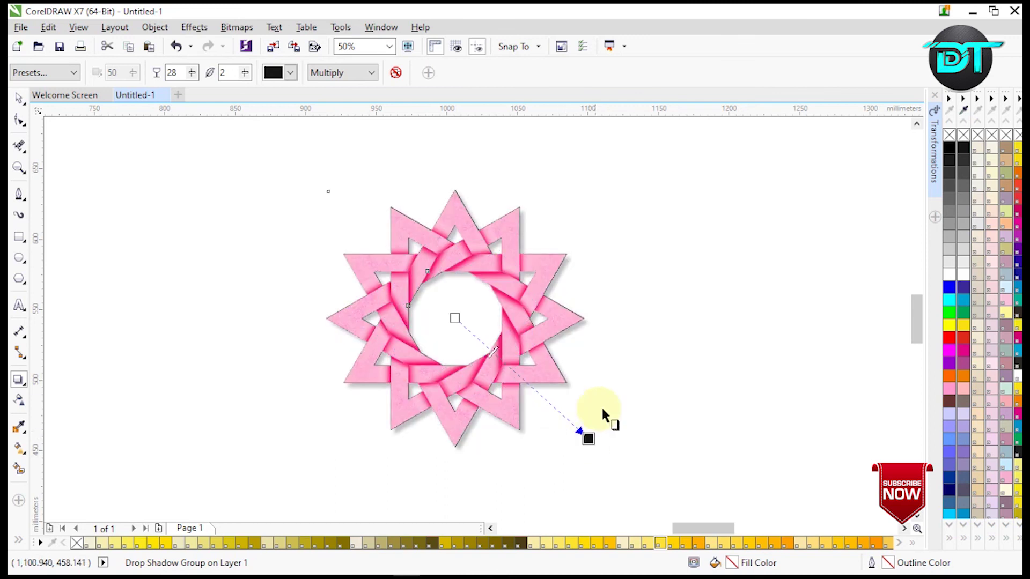
pyautogui.click(14, 96)
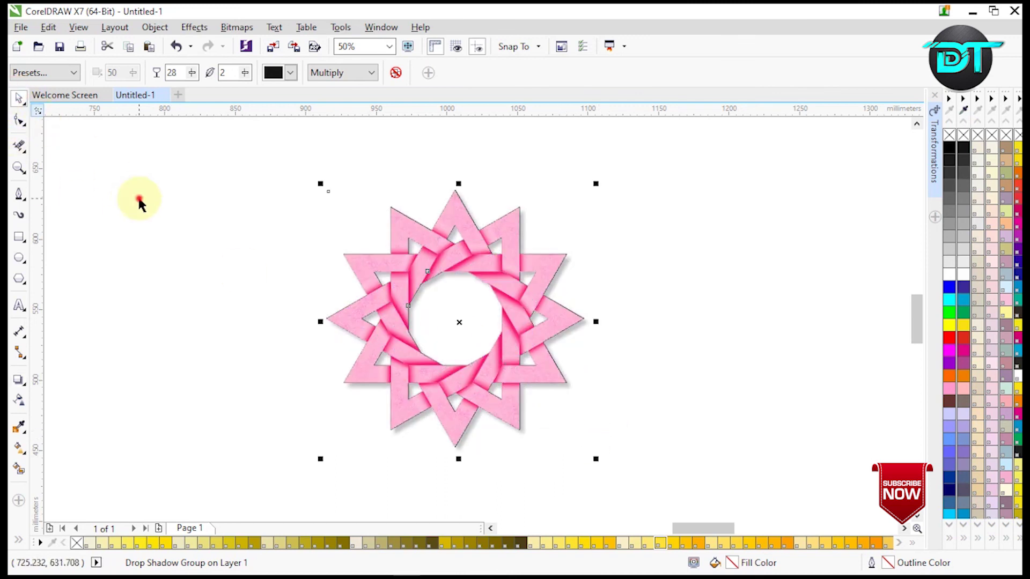
pyautogui.click(138, 202)
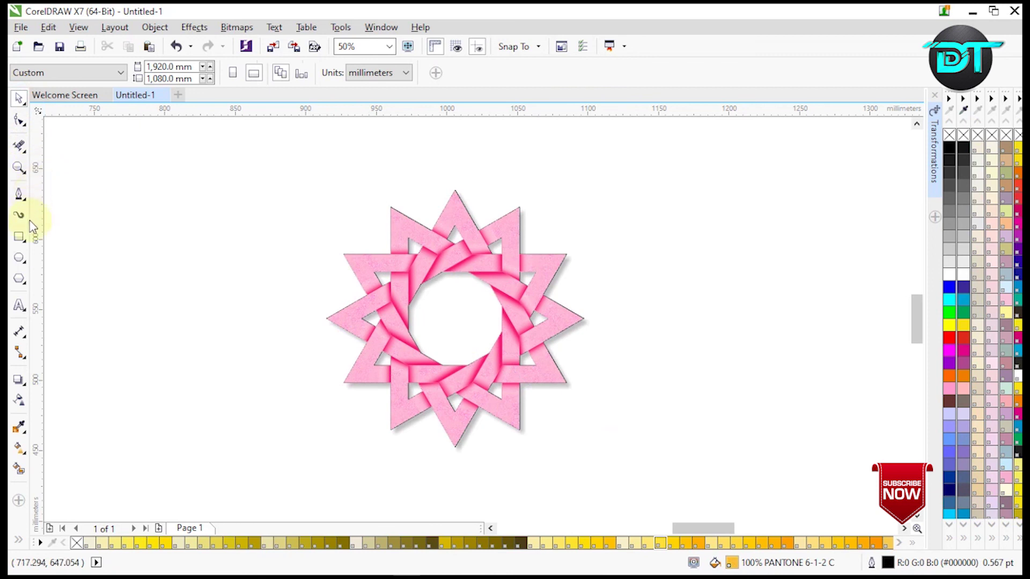
# Step: Draw a square about 40 mm wide centred in the star's opening and remove its fill
pyautogui.click(20, 239)
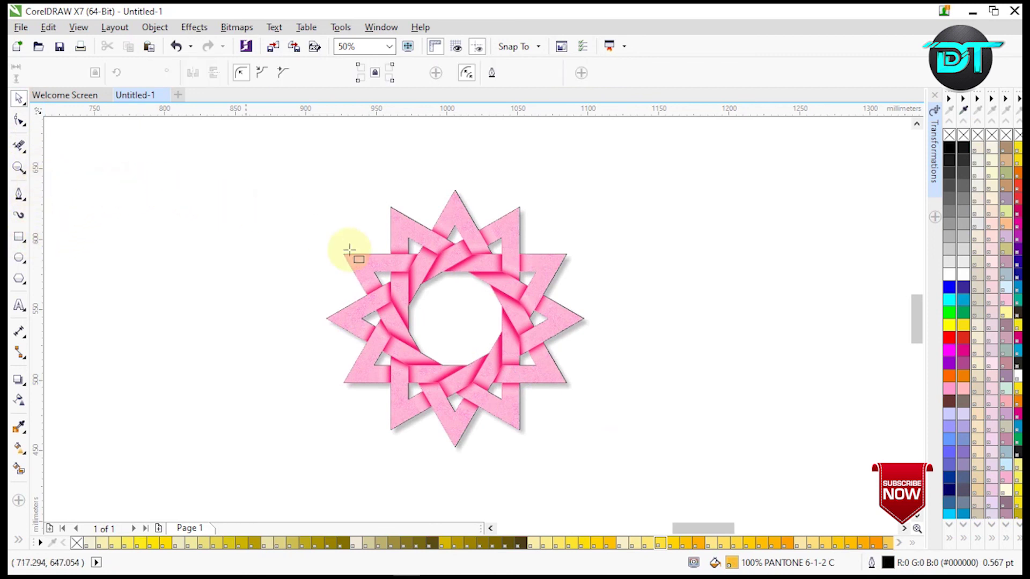
pyautogui.moveTo(455, 319); pyautogui.dragTo(484, 338)
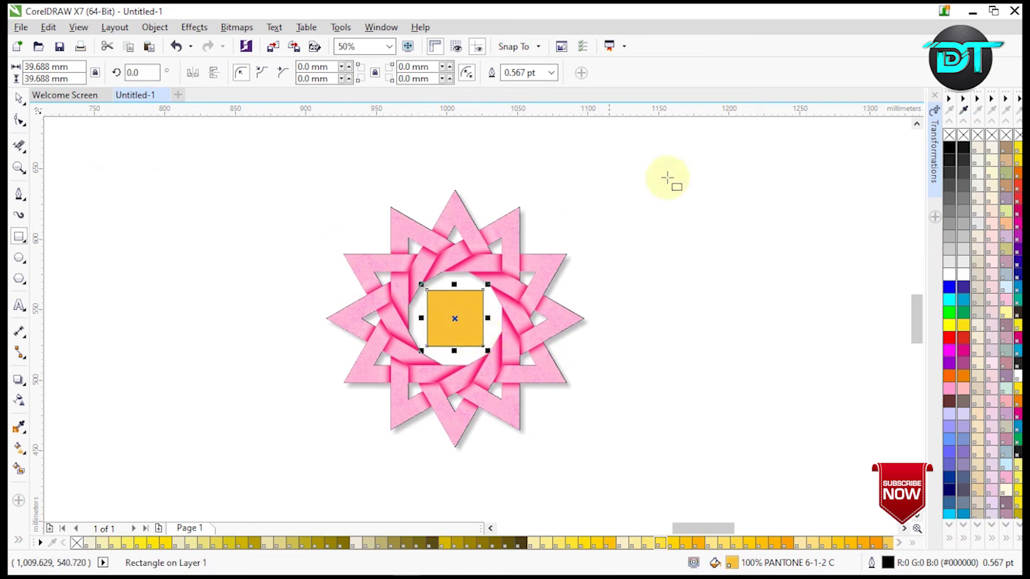
pyautogui.click(949, 135)
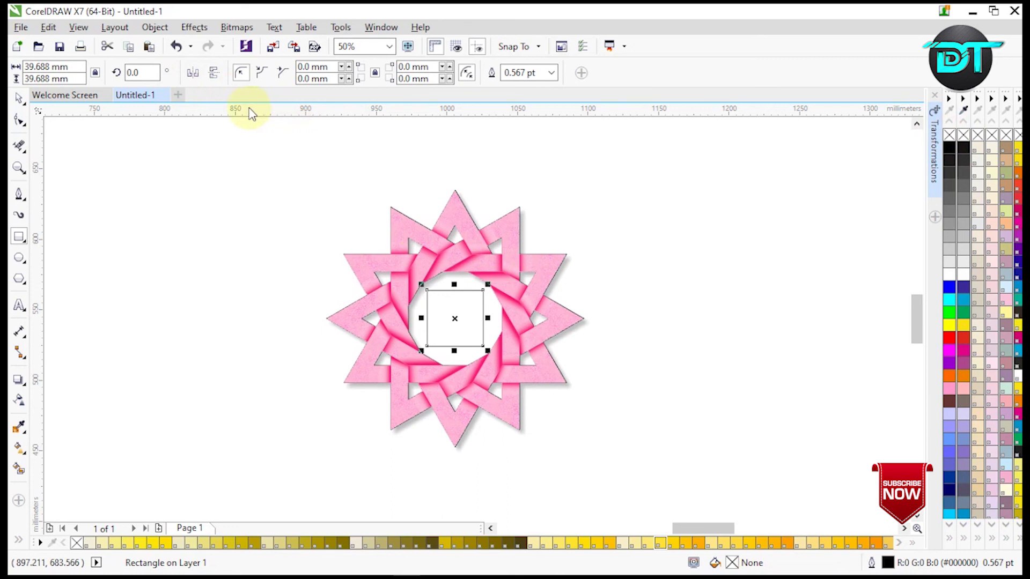
# Step: Resize the unfilled square to a background rectangle 1980 mm wide and 1080 mm high
pyautogui.click(50, 67)
pyautogui.press('BackSpace')
pyautogui.press('BackSpace')
pyautogui.press('BackSpace')
pyautogui.click(50, 80)
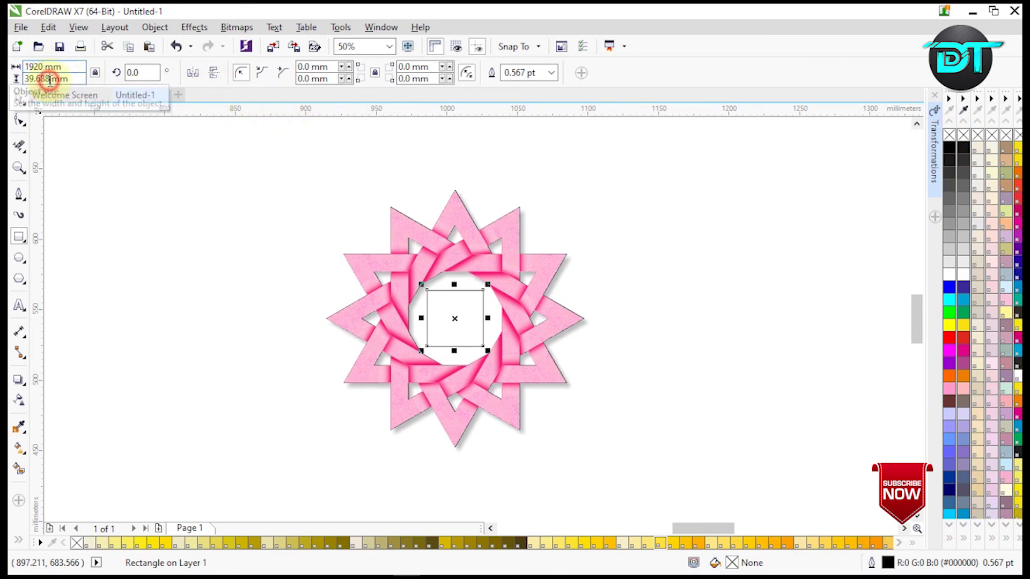
pyautogui.press('BackSpace')
pyautogui.press('BackSpace')
pyautogui.press('BackSpace')
pyautogui.press('BackSpace')
pyautogui.press('BackSpace')
pyautogui.press('BackSpace')
pyautogui.press('Return')
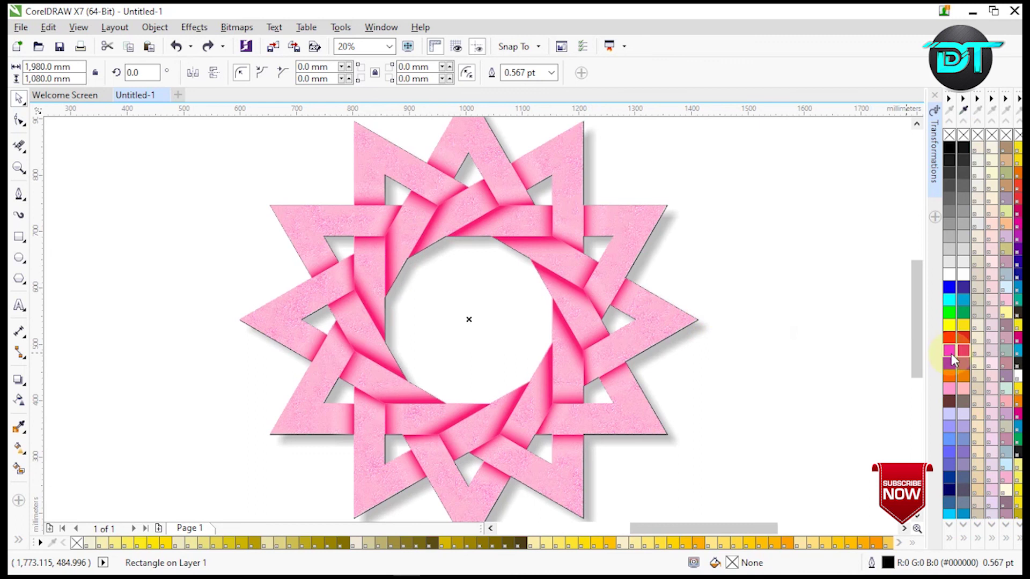
# Step: Fill the background rectangle with magenta (C:0 M:100 Y:0 K:0) and send it to the back of the page
pyautogui.click(962, 351)
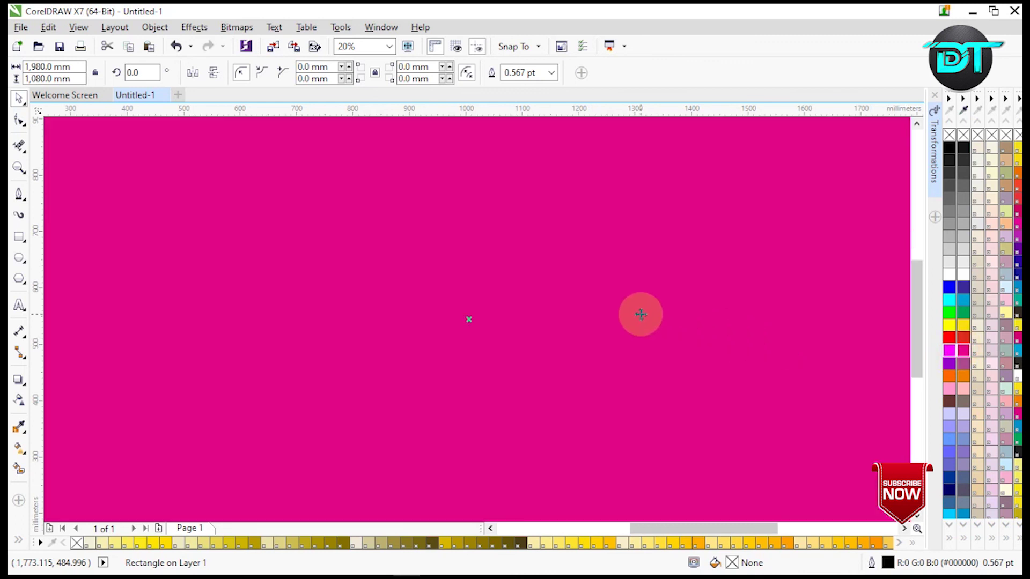
pyautogui.rightClick(646, 321)
pyautogui.moveTo(682, 411)
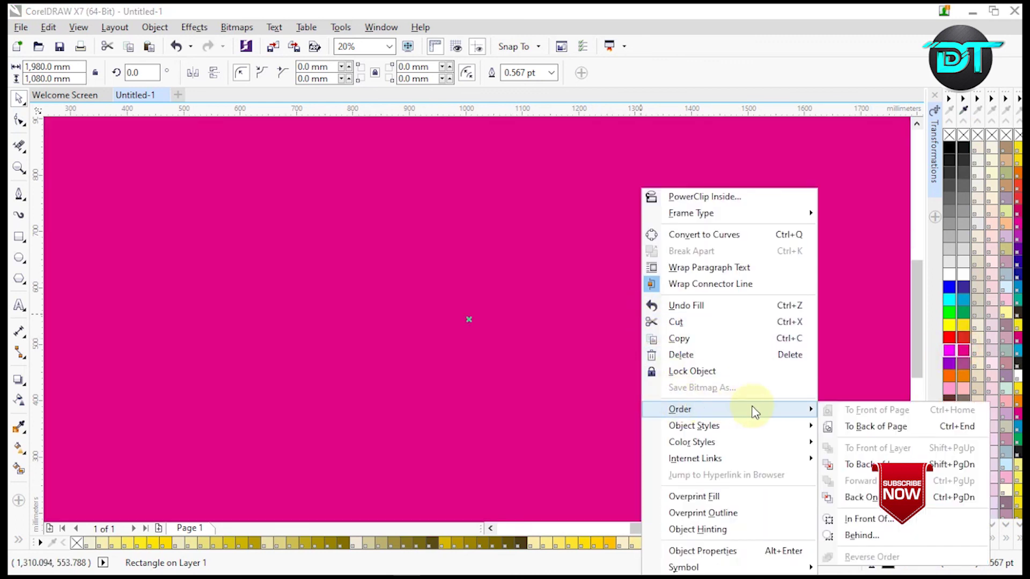
pyautogui.click(839, 427)
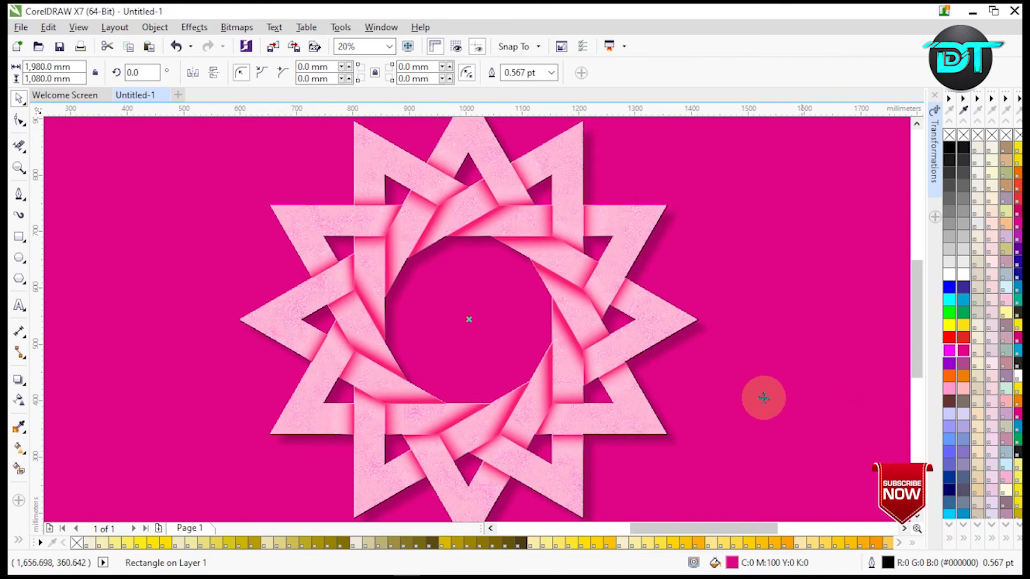